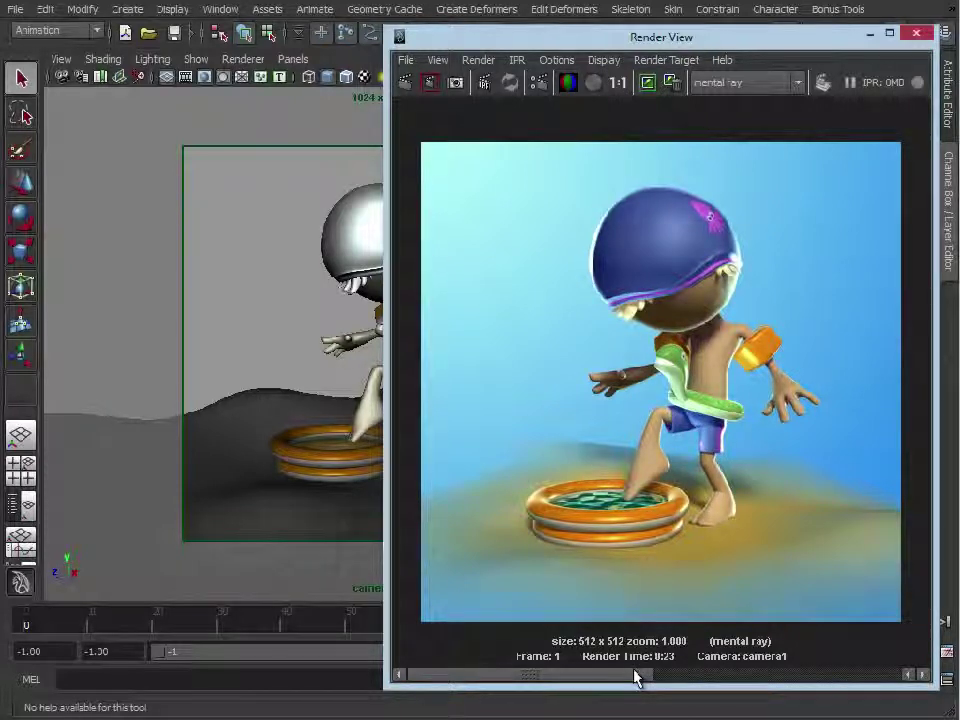
# Compare the two stored character renders in the Render View, examining the skin shading, and minimize the render window
pyautogui.moveTo(595, 681); pyautogui.dragTo(825, 677)
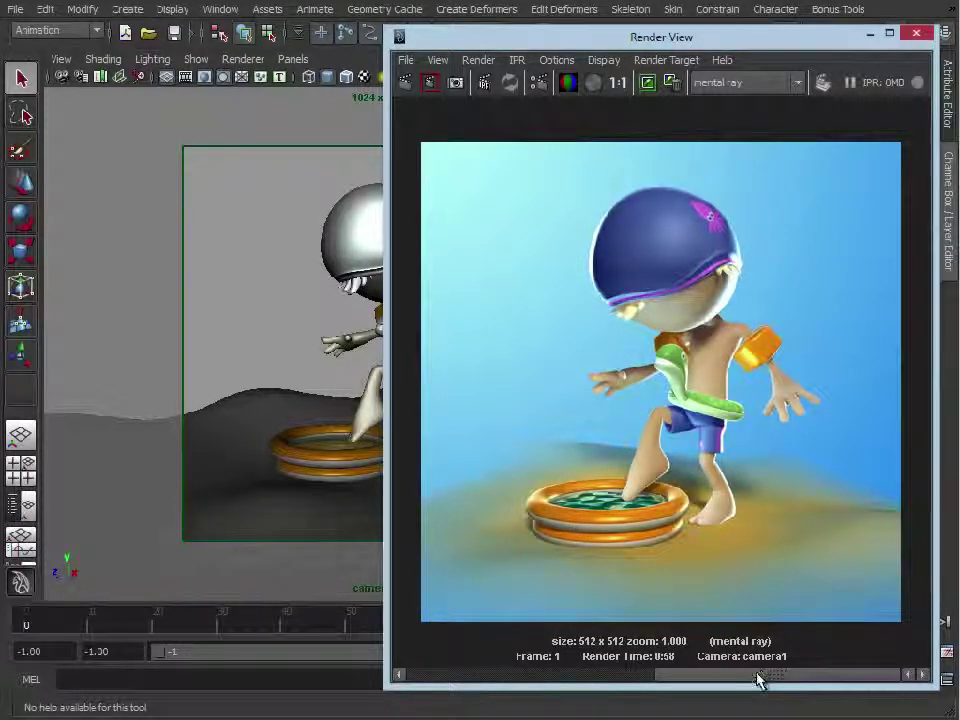
pyautogui.moveTo(757, 680); pyautogui.dragTo(574, 689)
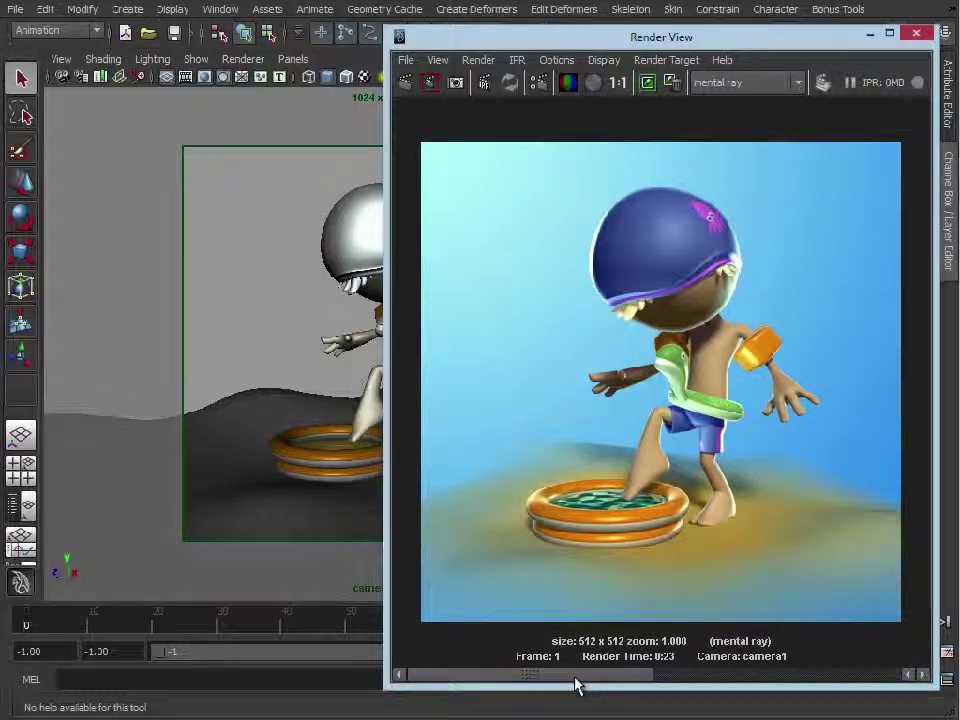
pyautogui.moveTo(576, 688); pyautogui.dragTo(853, 680)
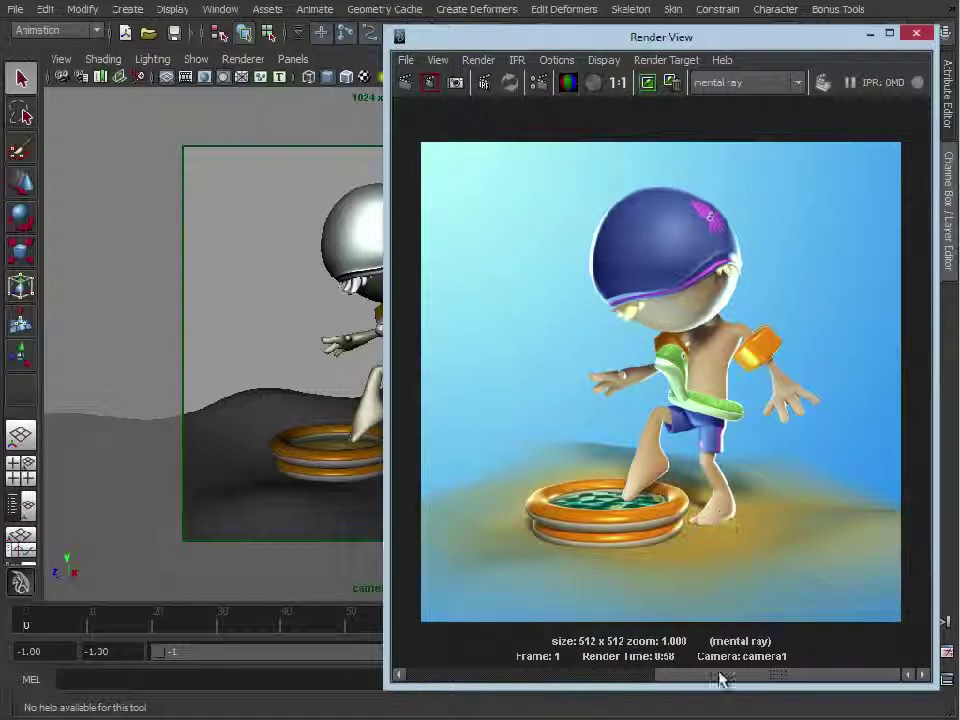
pyautogui.moveTo(731, 675); pyautogui.dragTo(868, 681)
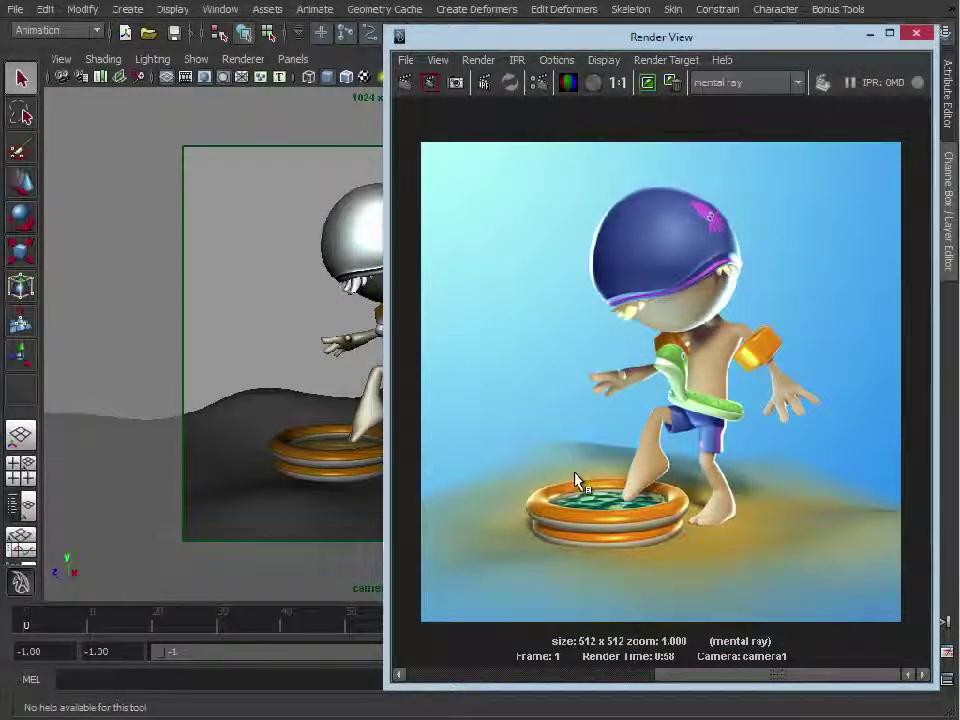
pyautogui.moveTo(729, 681); pyautogui.dragTo(546, 690)
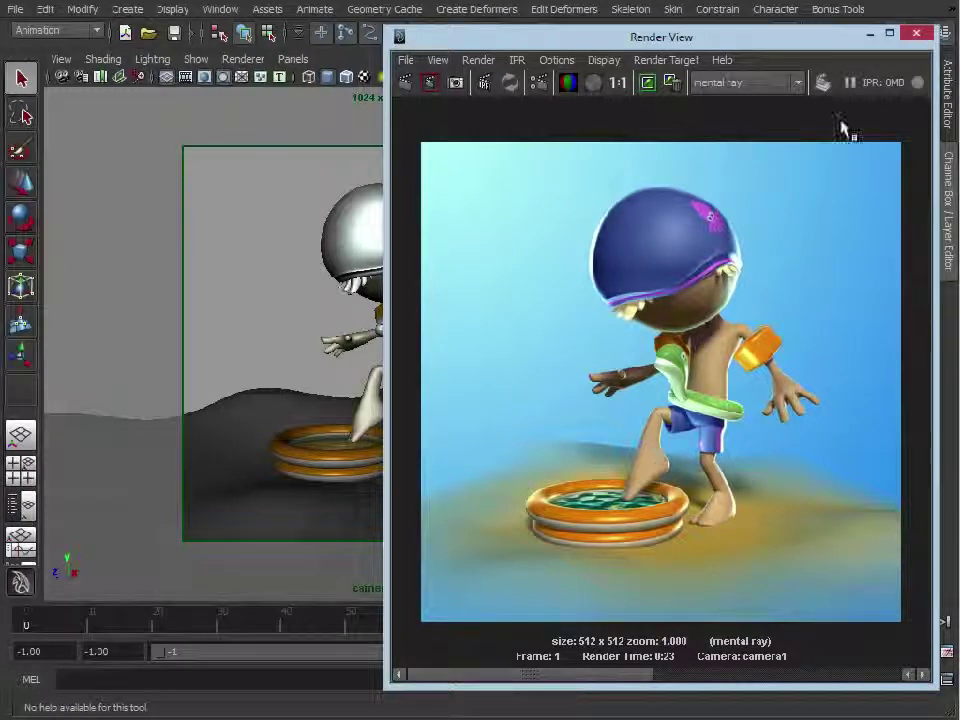
pyautogui.click(871, 36)
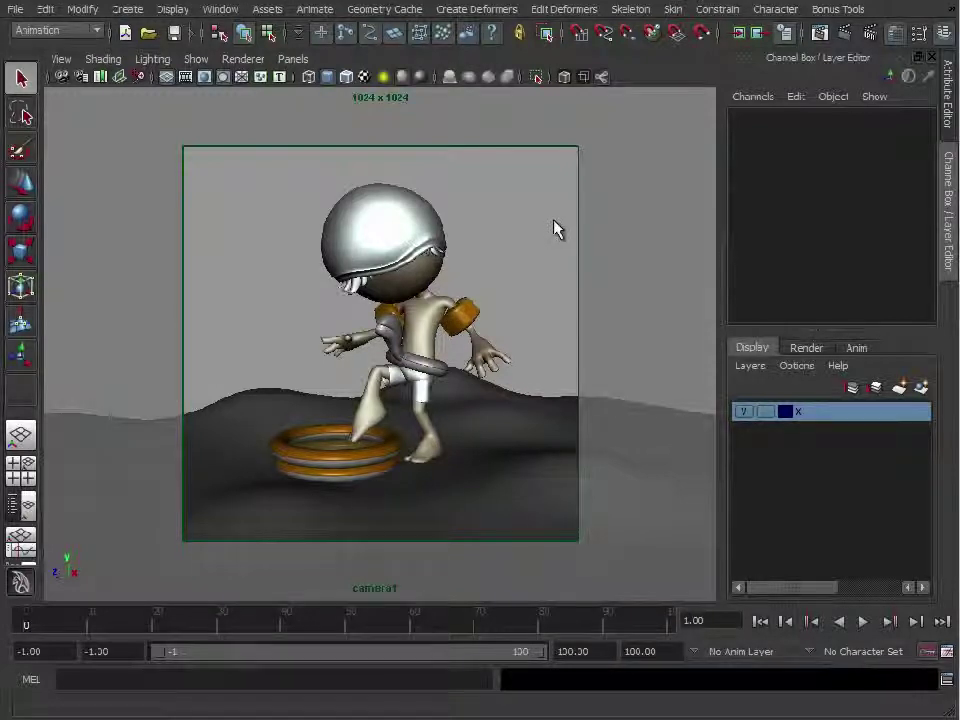
# Open the Hypershade, enlarge its window over the viewport, and widen the node creation area so the shader names are readable
pyautogui.click(219, 9)
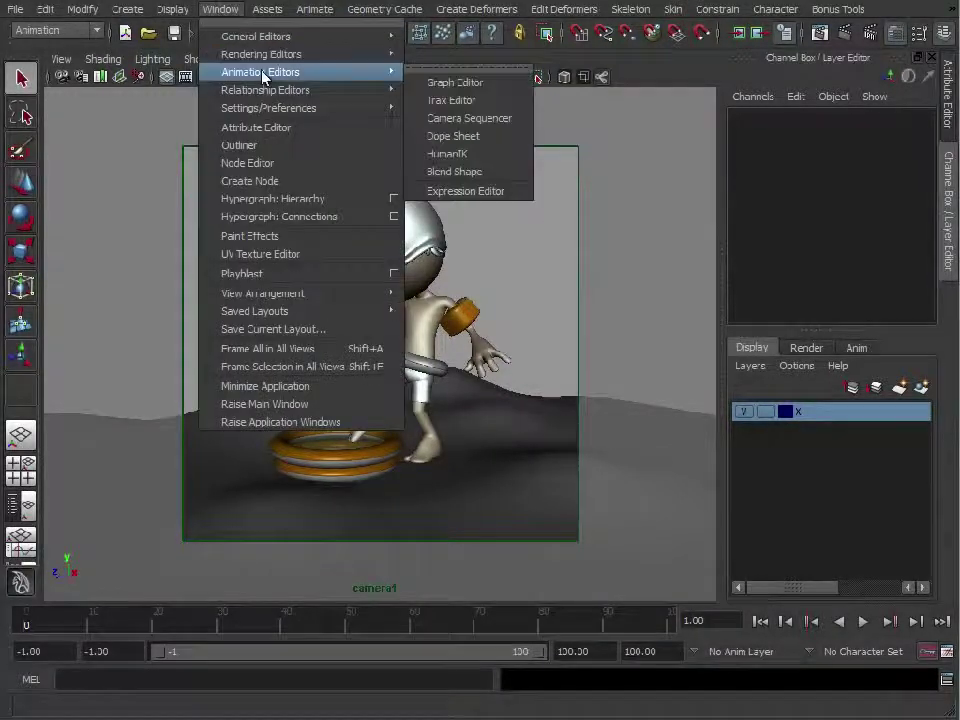
pyautogui.moveTo(275, 55)
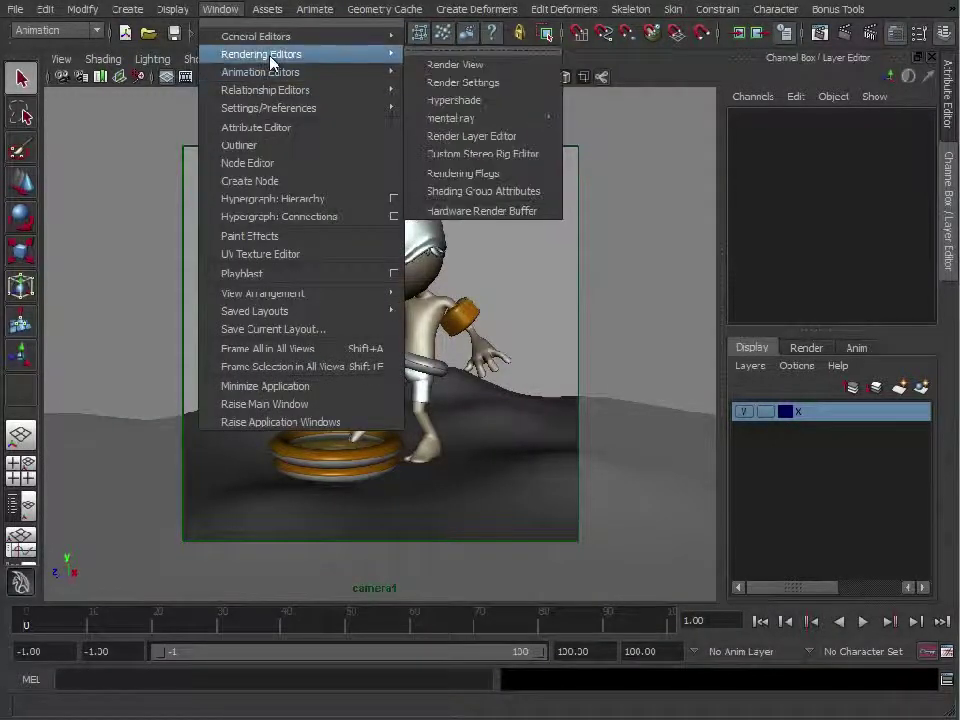
pyautogui.click(458, 101)
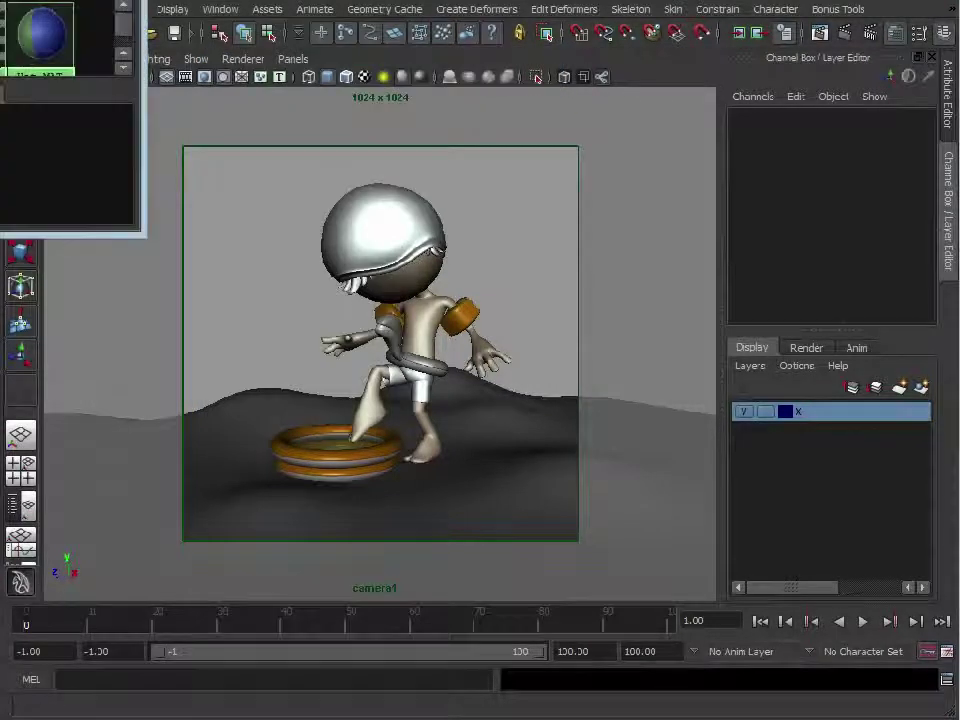
pyautogui.moveTo(501, 141); pyautogui.dragTo(779, 68)
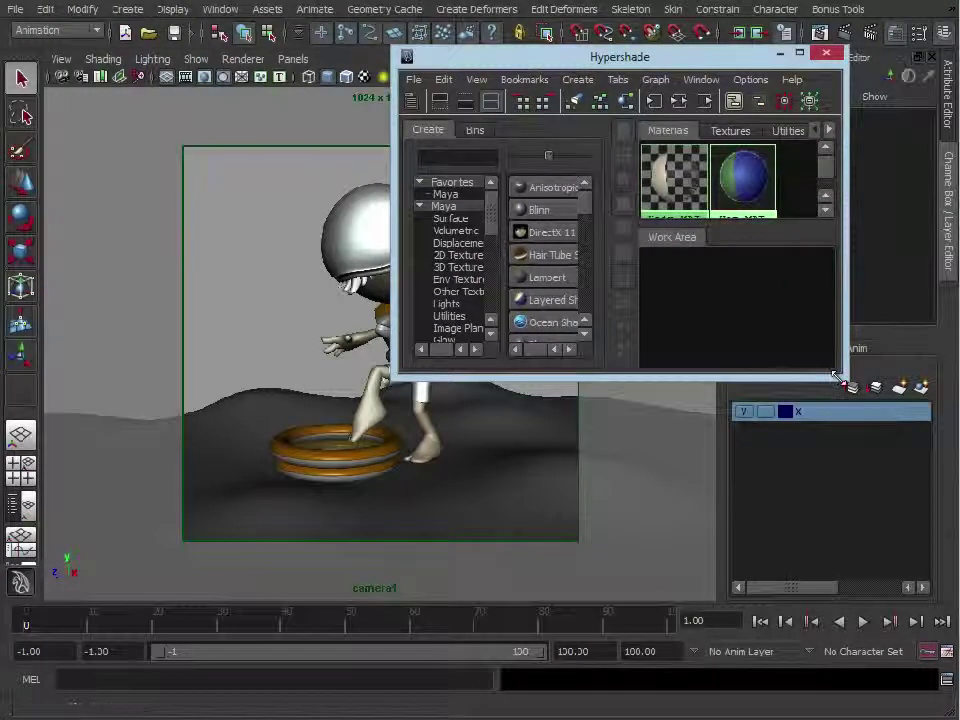
pyautogui.moveTo(838, 376); pyautogui.dragTo(927, 656)
pyautogui.moveTo(913, 173); pyautogui.dragTo(913, 255)
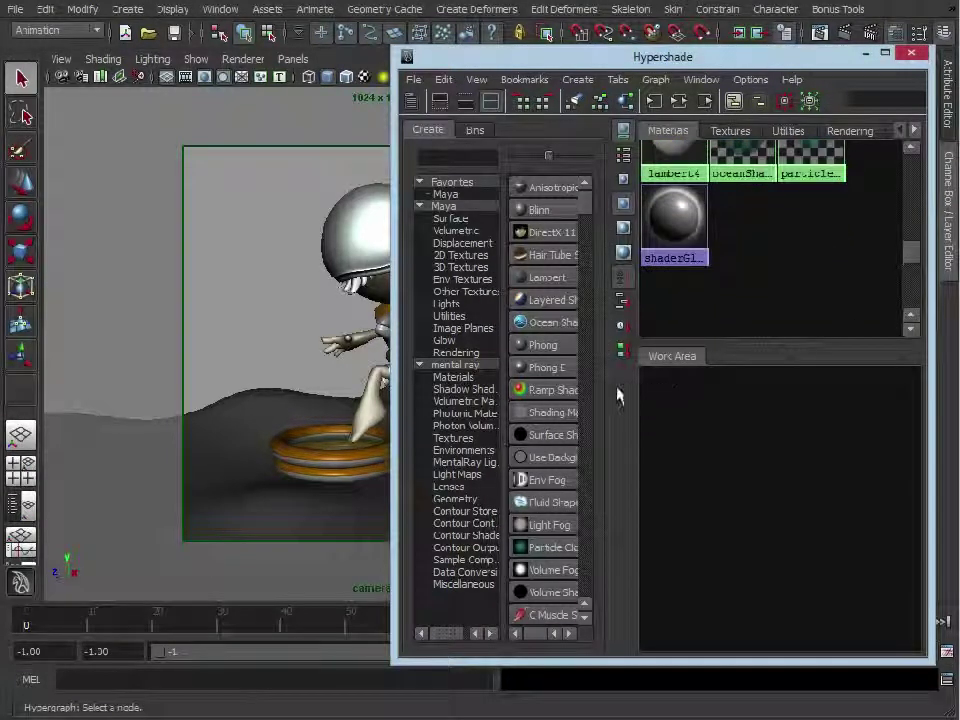
pyautogui.moveTo(399, 392); pyautogui.dragTo(221, 392)
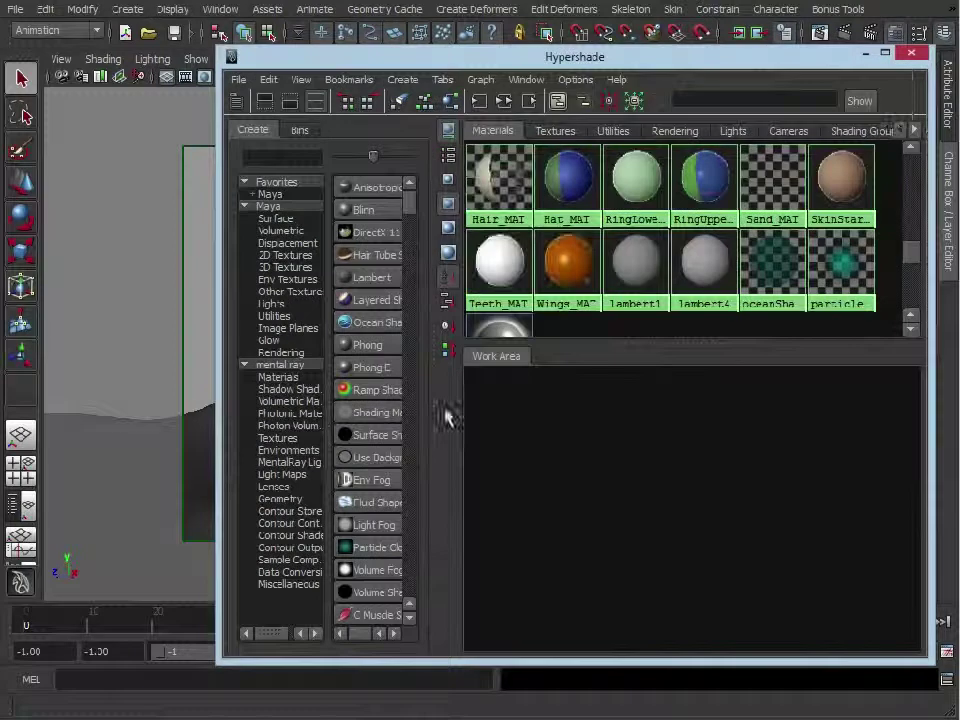
pyautogui.moveTo(431, 399); pyautogui.dragTo(563, 407)
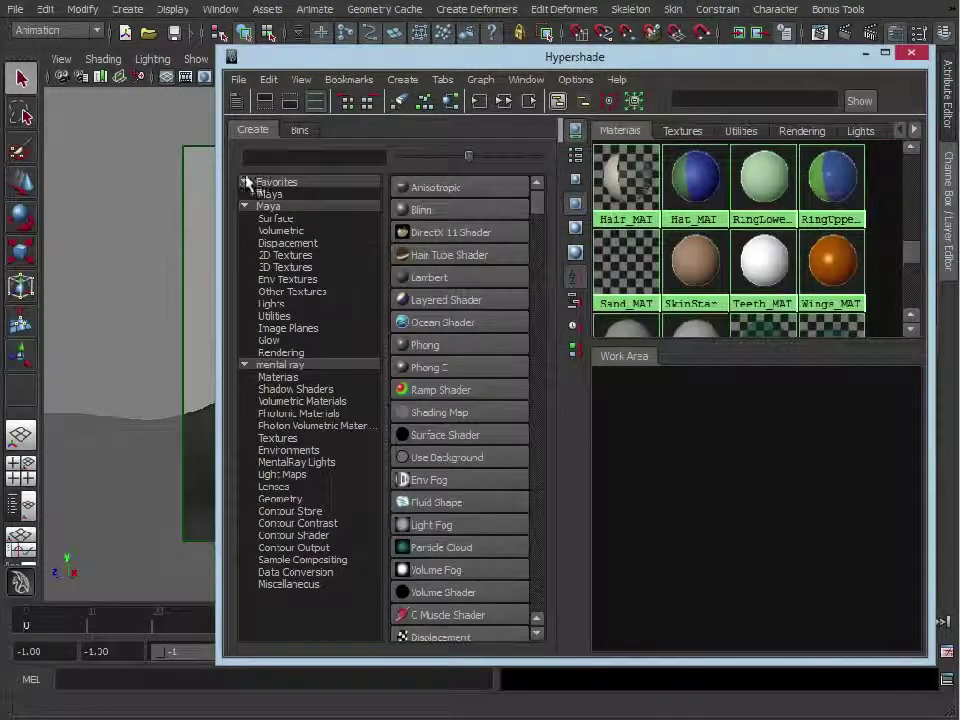
# Create a mental ray misss_fast_skin_maya material and locate it among the scene's materials
pyautogui.click(280, 366)
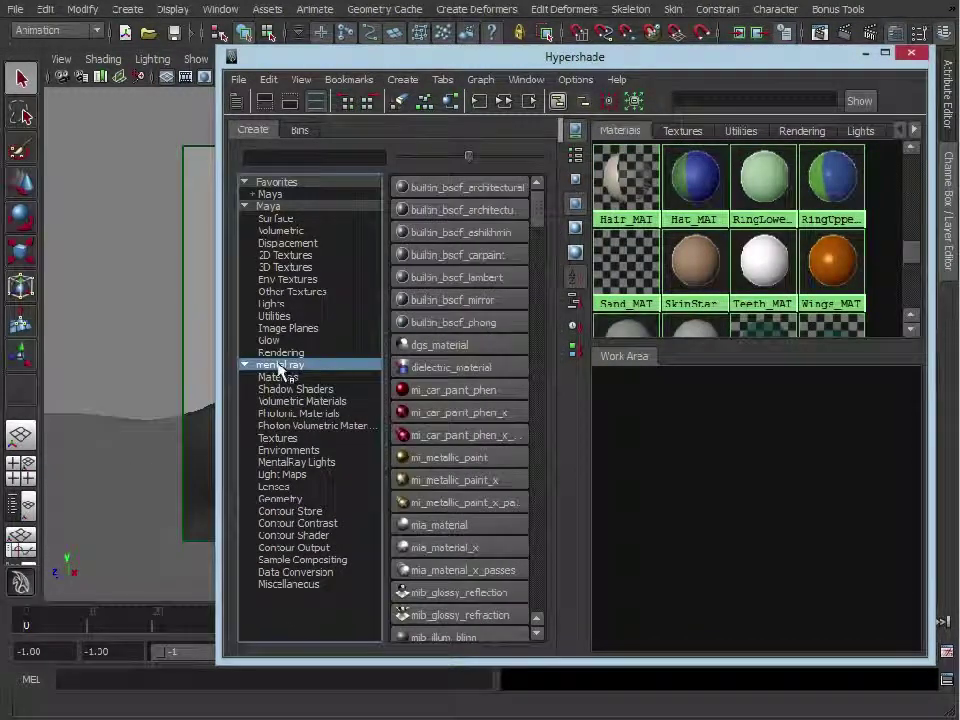
pyautogui.scroll(-1, 489, 369)
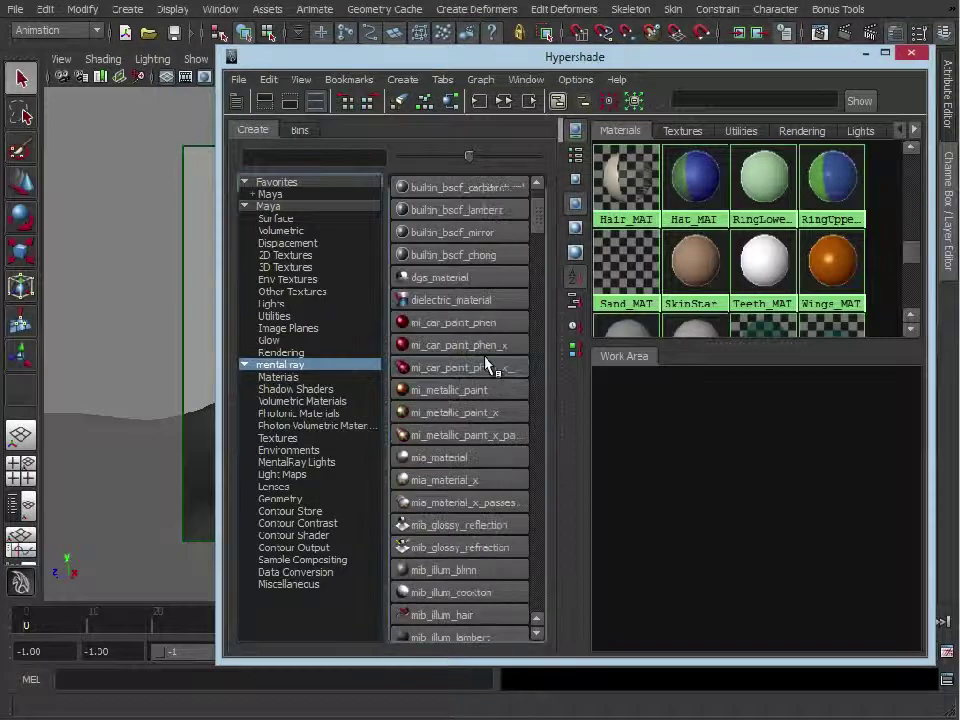
pyautogui.scroll(-8, 488, 365)
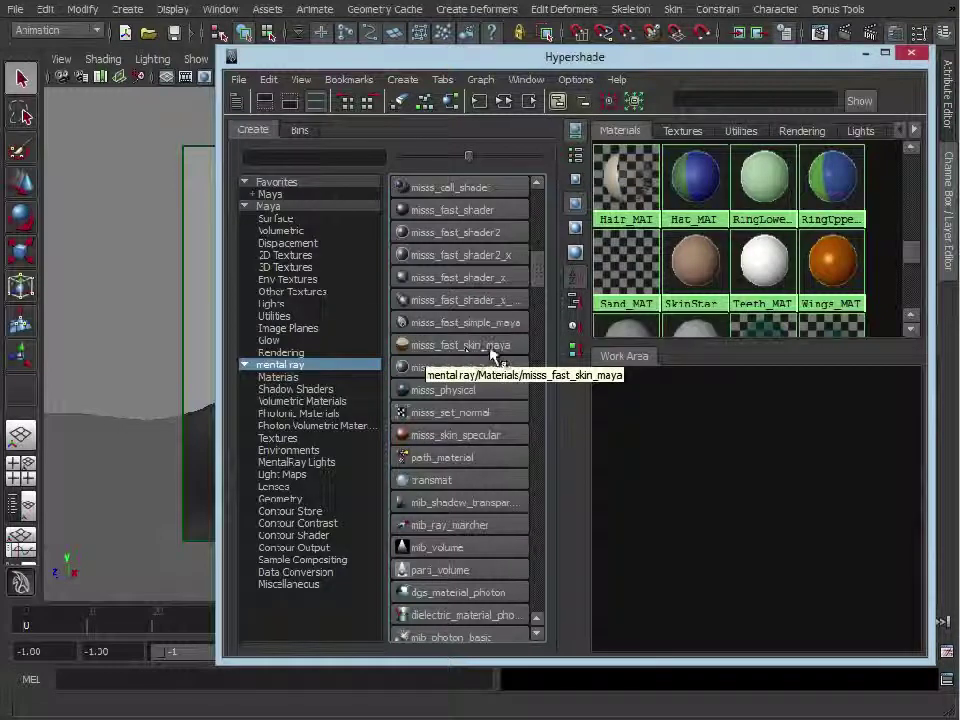
pyautogui.click(490, 356)
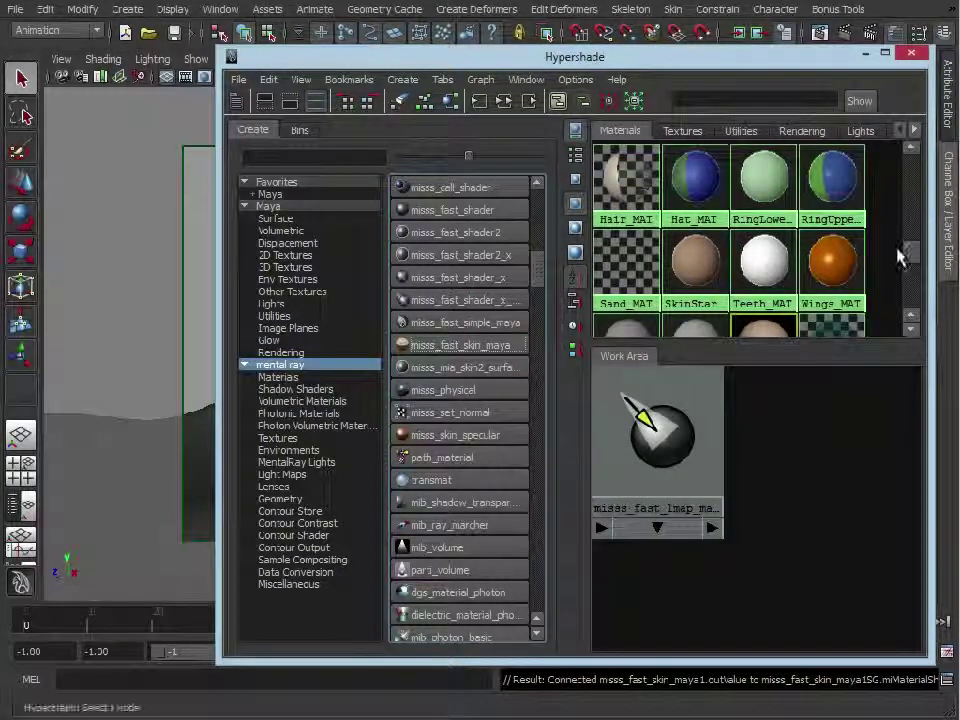
pyautogui.scroll(-3, 910, 260)
pyautogui.scroll(2, 910, 260)
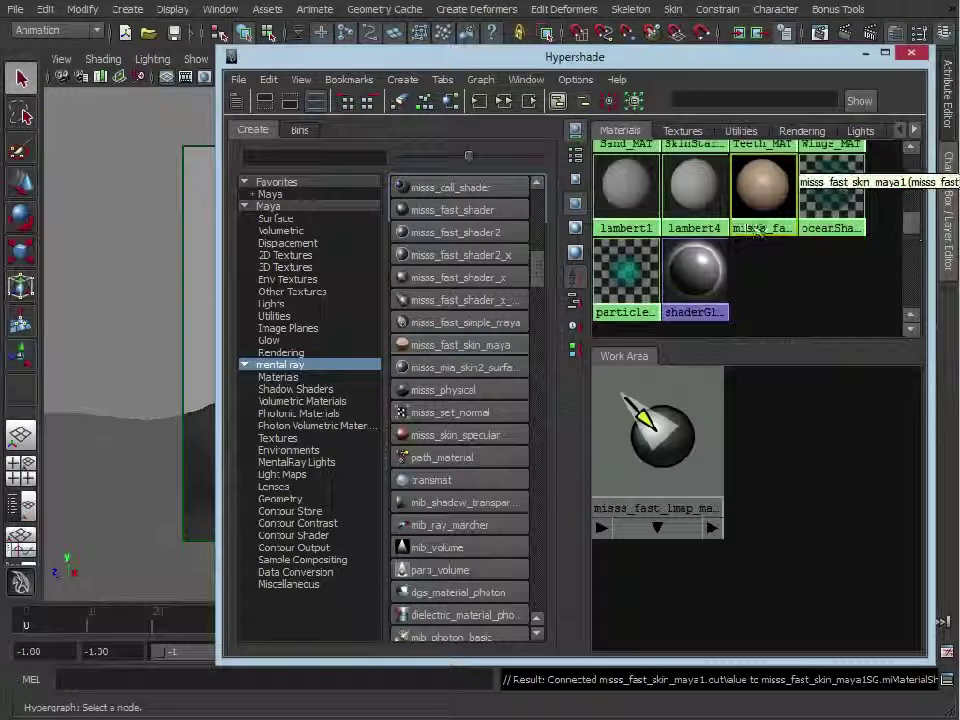
# Graph the new skin material's input and output connections, assign the material to the character's body, and minimize the Hypershade
pyautogui.click(506, 102)
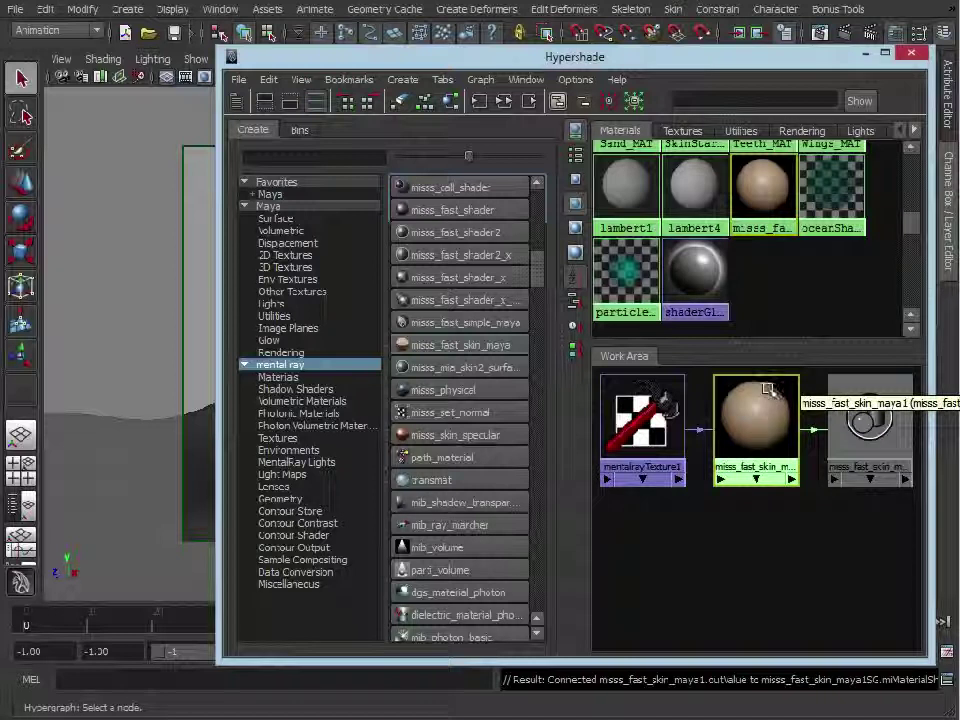
pyautogui.moveTo(730, 65); pyautogui.dragTo(930, 69)
pyautogui.click(425, 330)
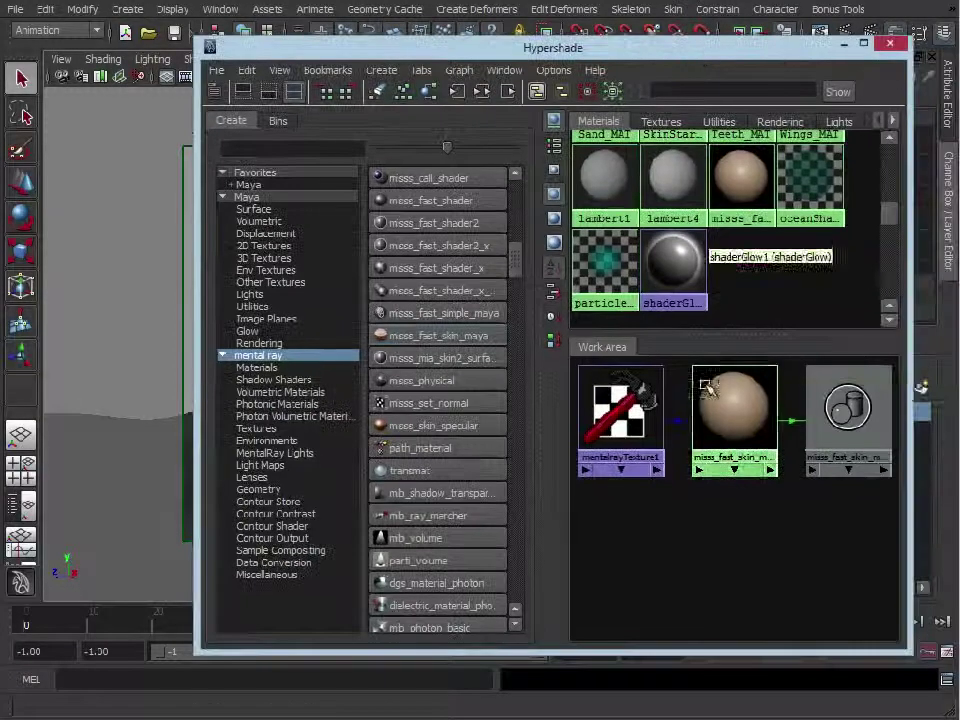
pyautogui.moveTo(735, 392); pyautogui.dragTo(725, 358, button='right')
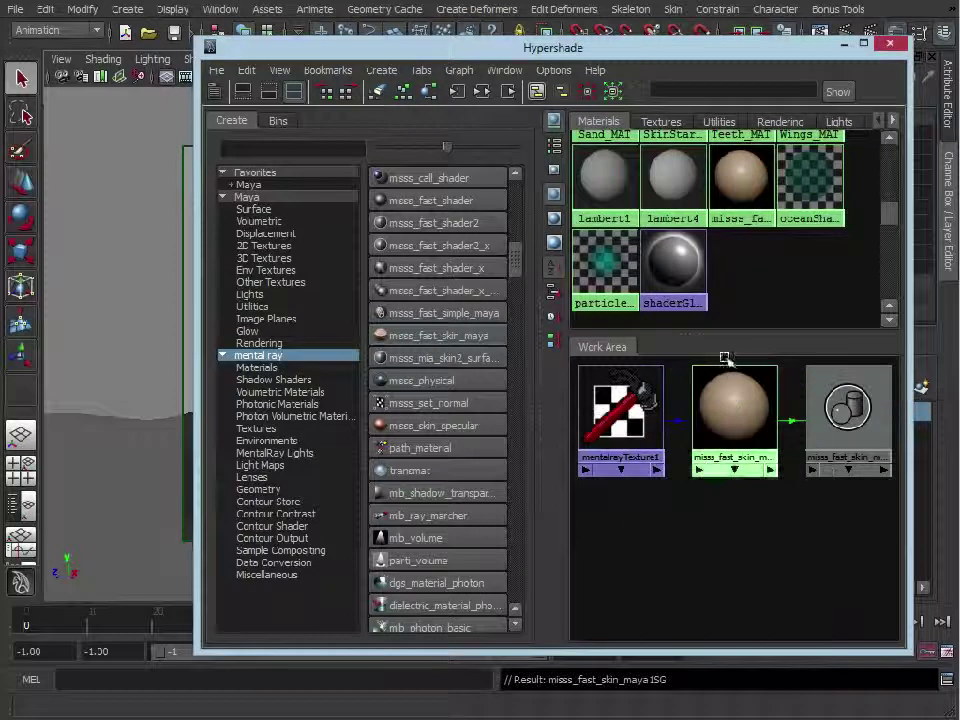
pyautogui.click(840, 43)
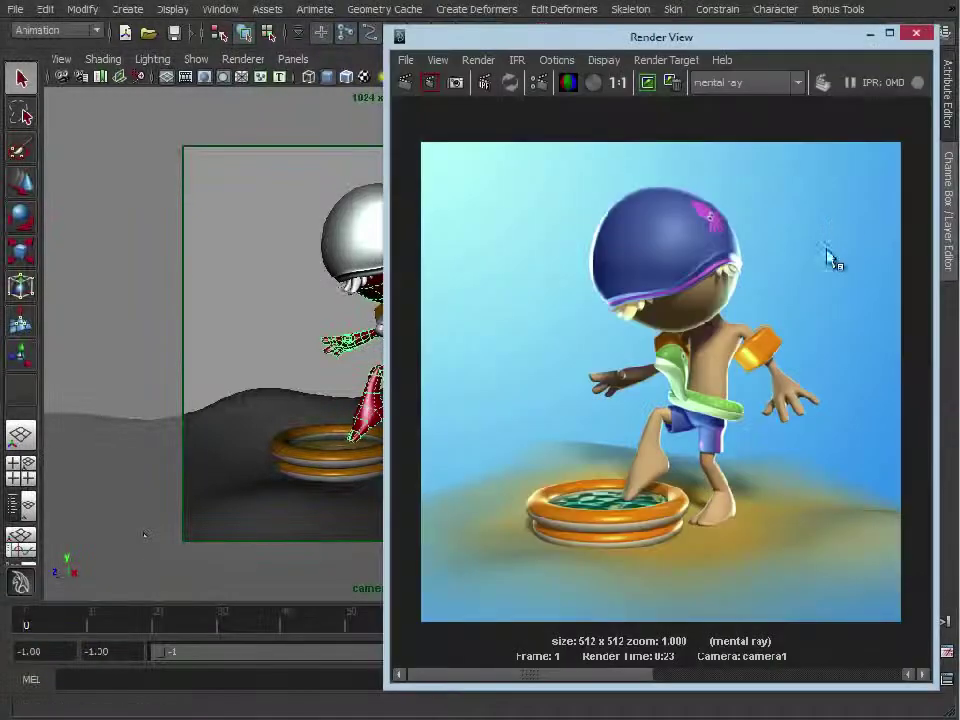
# Keep the current image in the Render View and compare the new skin shader render with the stored renders
pyautogui.click(650, 87)
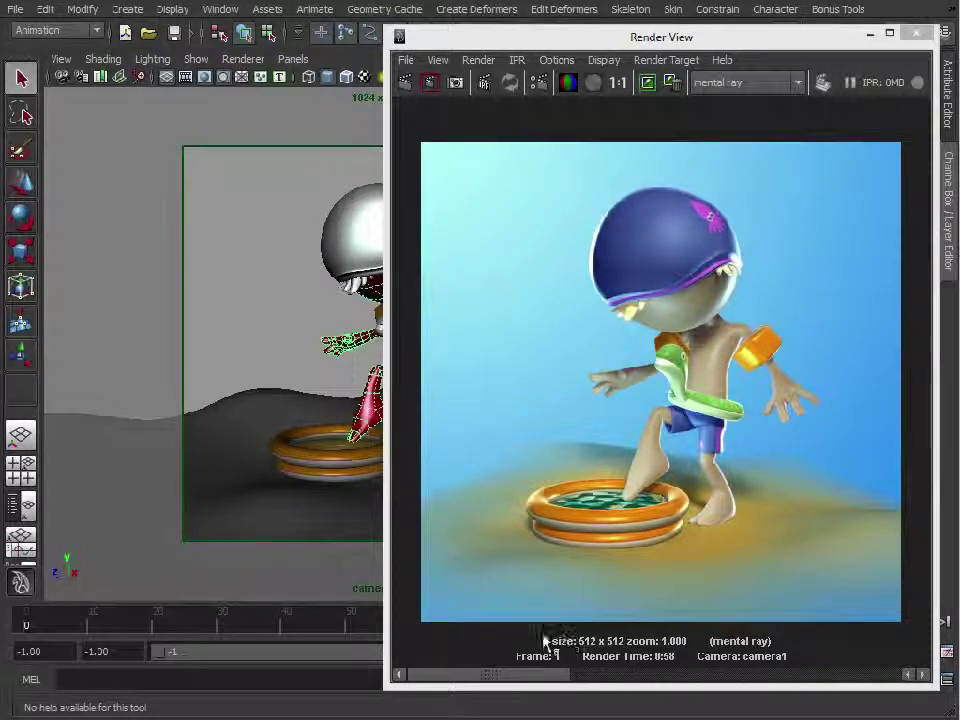
pyautogui.moveTo(545, 679); pyautogui.dragTo(573, 657)
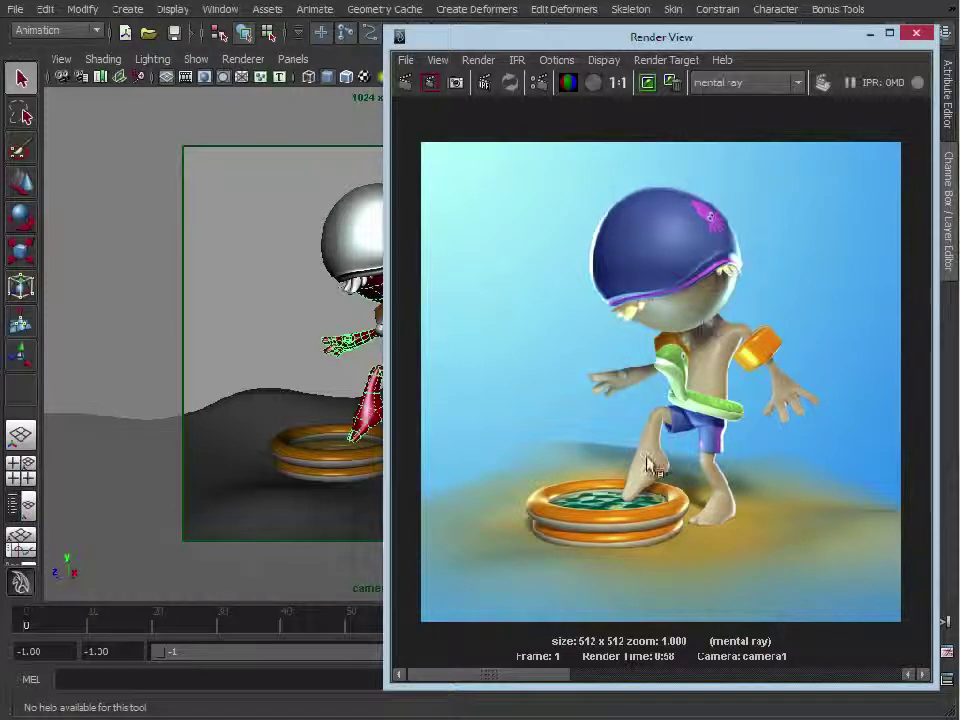
pyautogui.moveTo(551, 679)
pyautogui.mouseDown()
pyautogui.moveTo(664, 681)
pyautogui.moveTo(536, 681)
pyautogui.moveTo(692, 681)
pyautogui.moveTo(553, 681)
pyautogui.mouseUp()
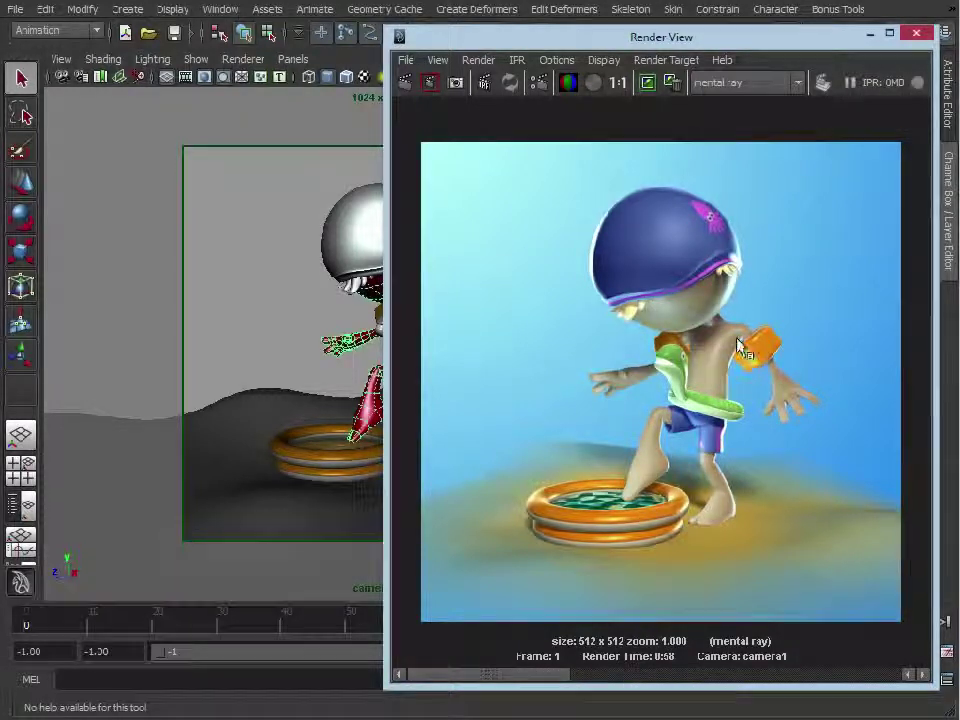
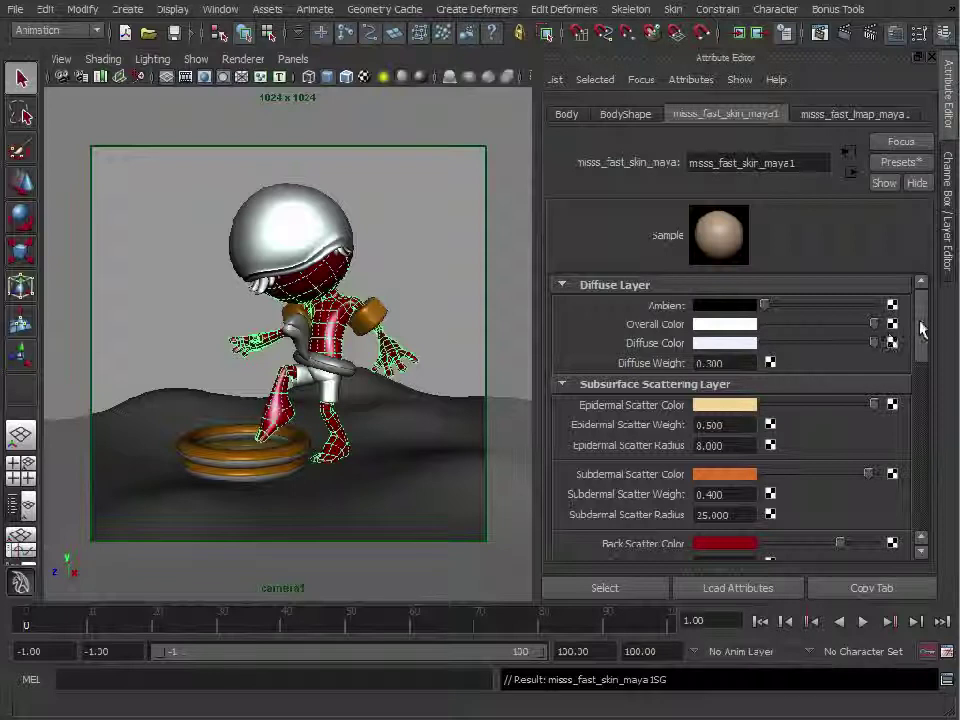
# Review the misss_fast_skin_maya1 attributes, examining the Lightmap Samples and the Algorithm control Scale Conversion settings
pyautogui.moveTo(921, 330); pyautogui.dragTo(917, 373)
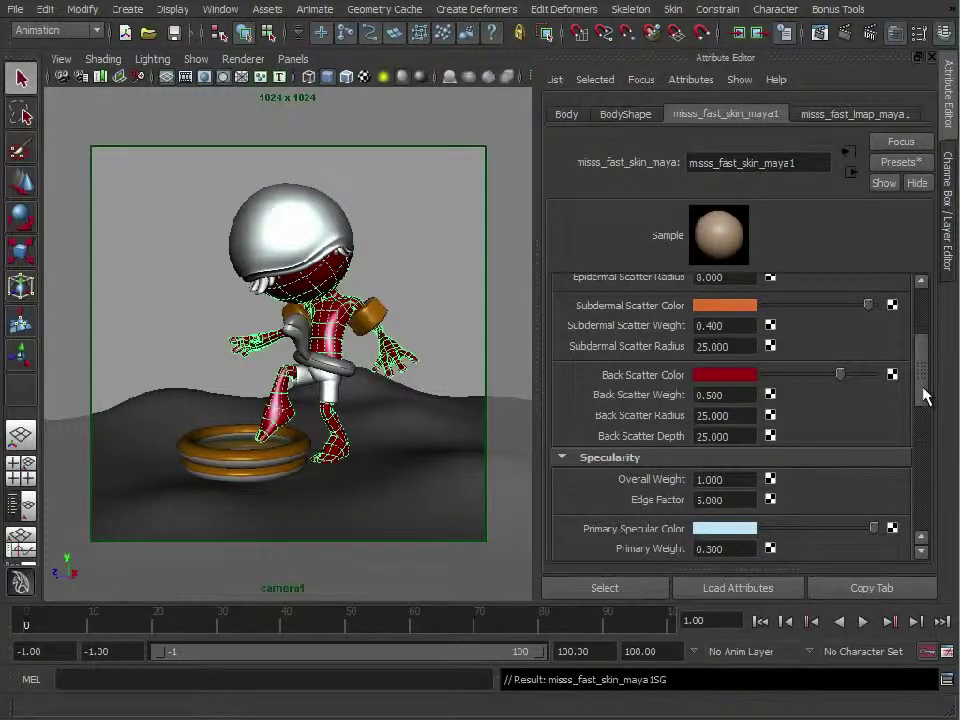
pyautogui.scroll(-10, 917, 450)
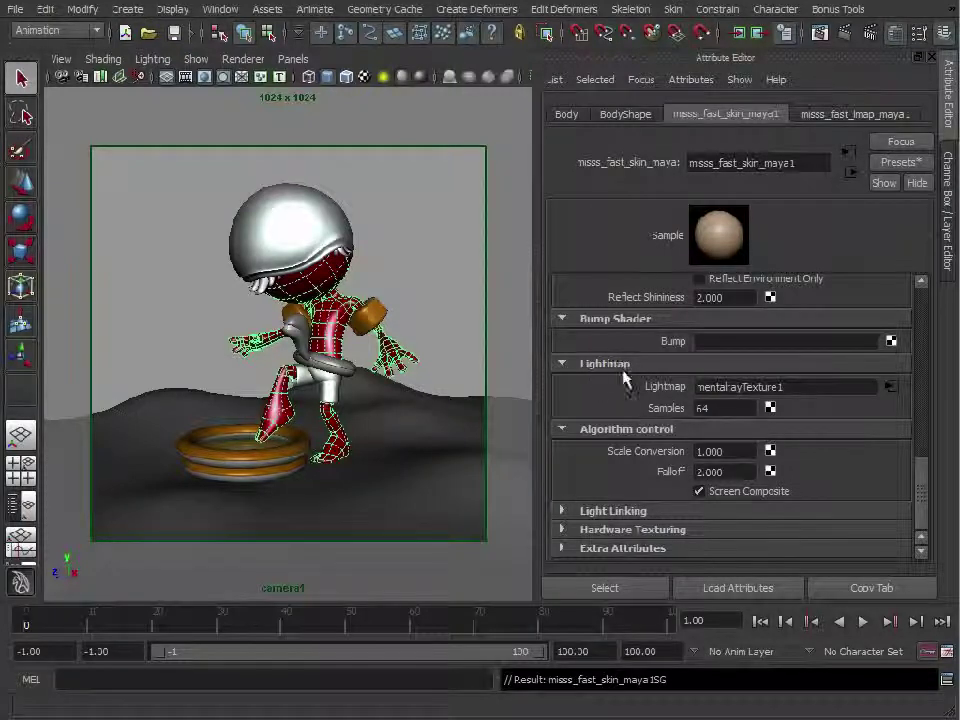
pyautogui.click(714, 408)
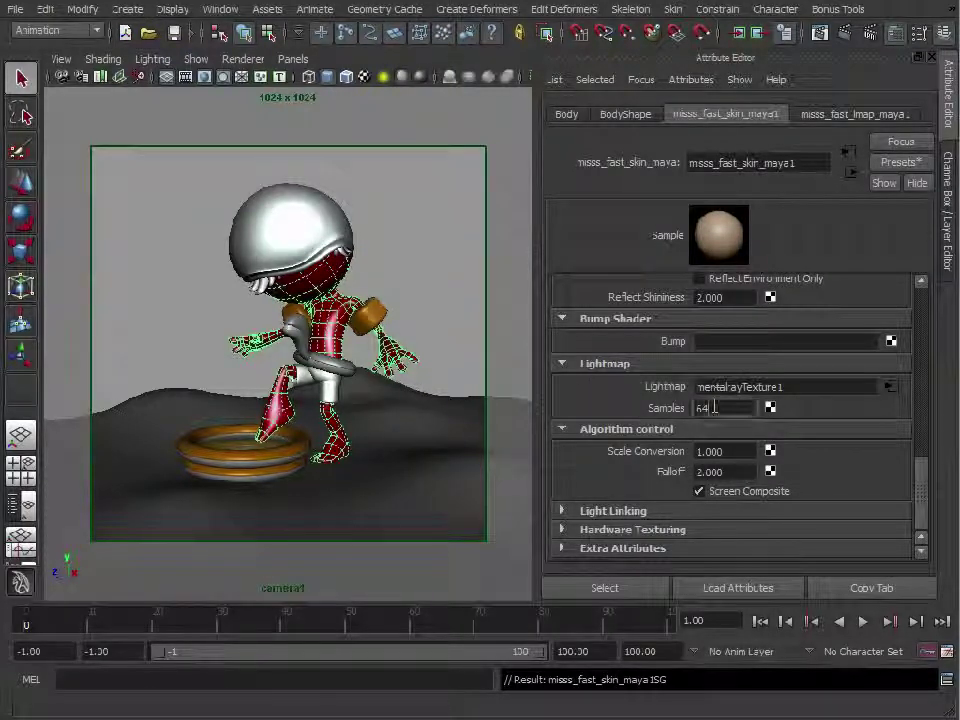
pyautogui.doubleClick(721, 408)
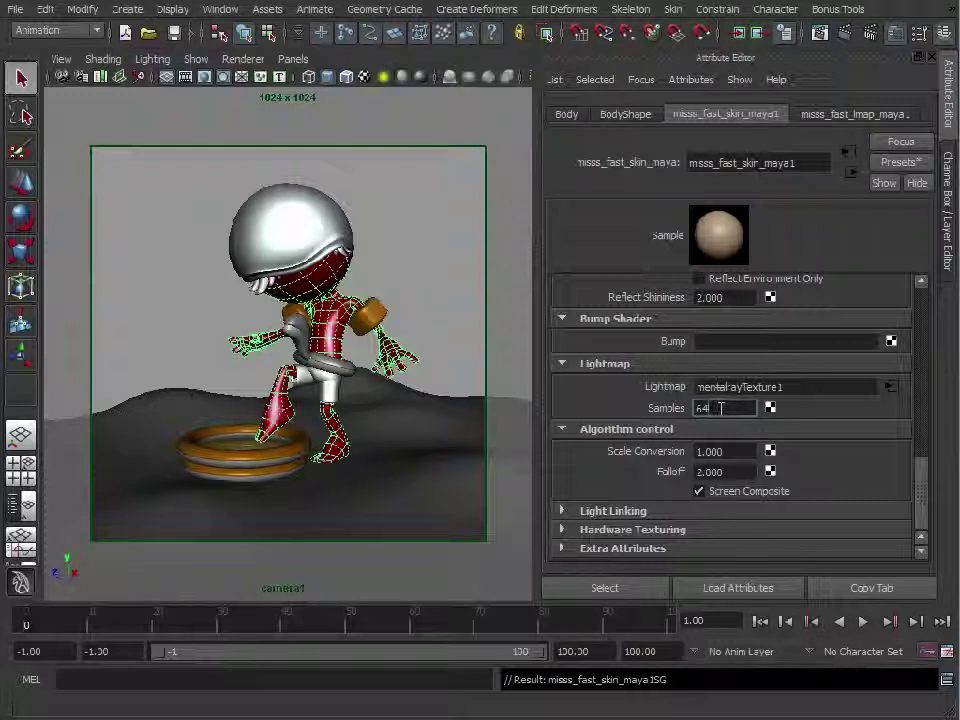
pyautogui.doubleClick(714, 408)
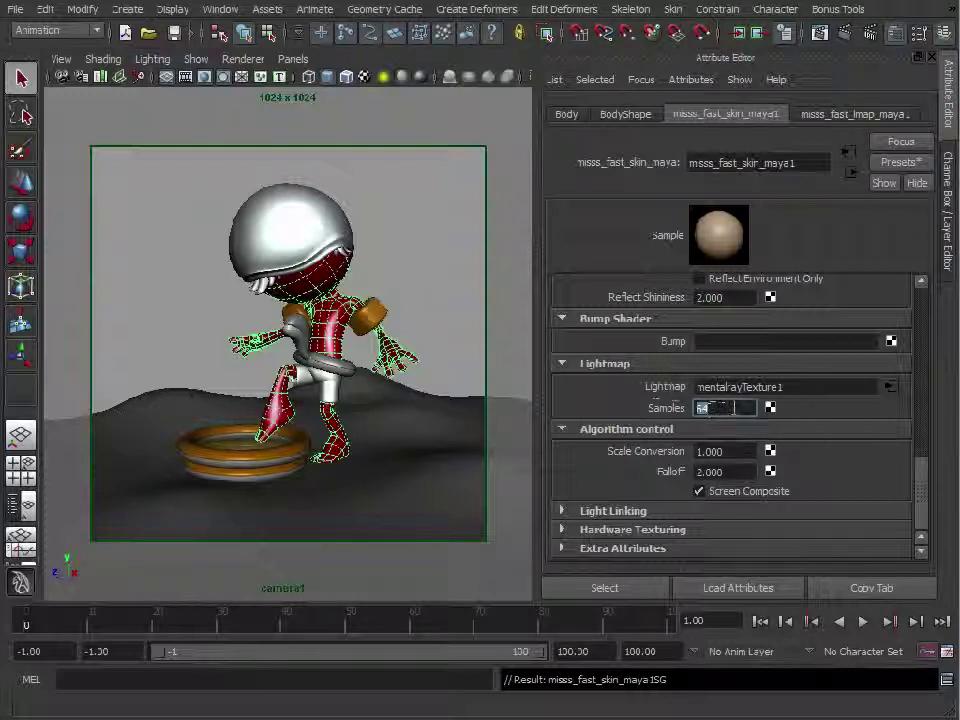
pyautogui.click(733, 408)
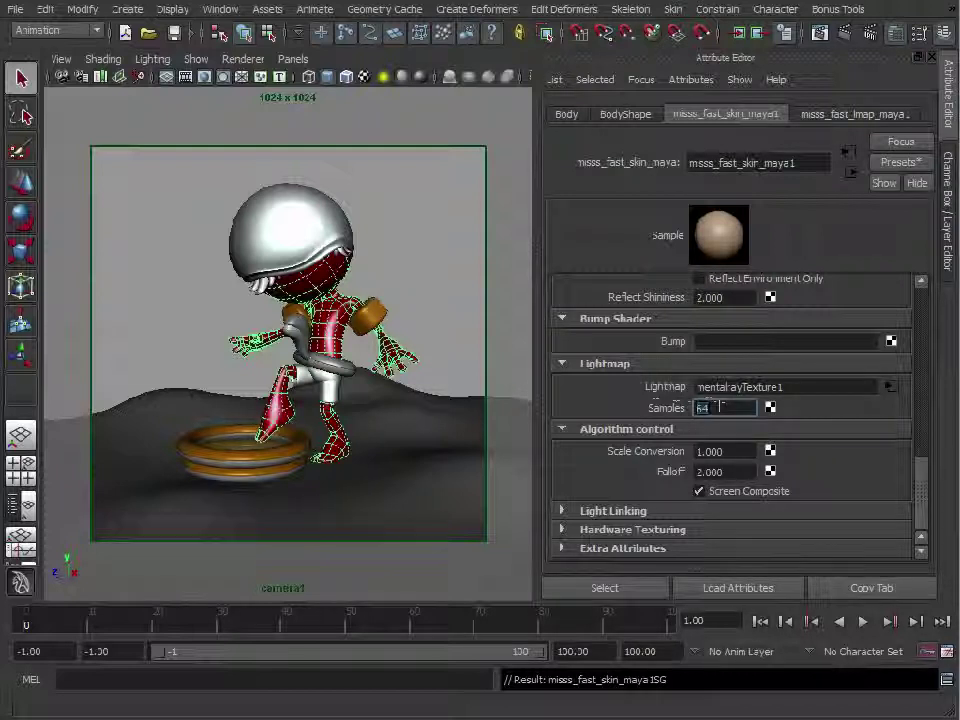
pyautogui.click(721, 407)
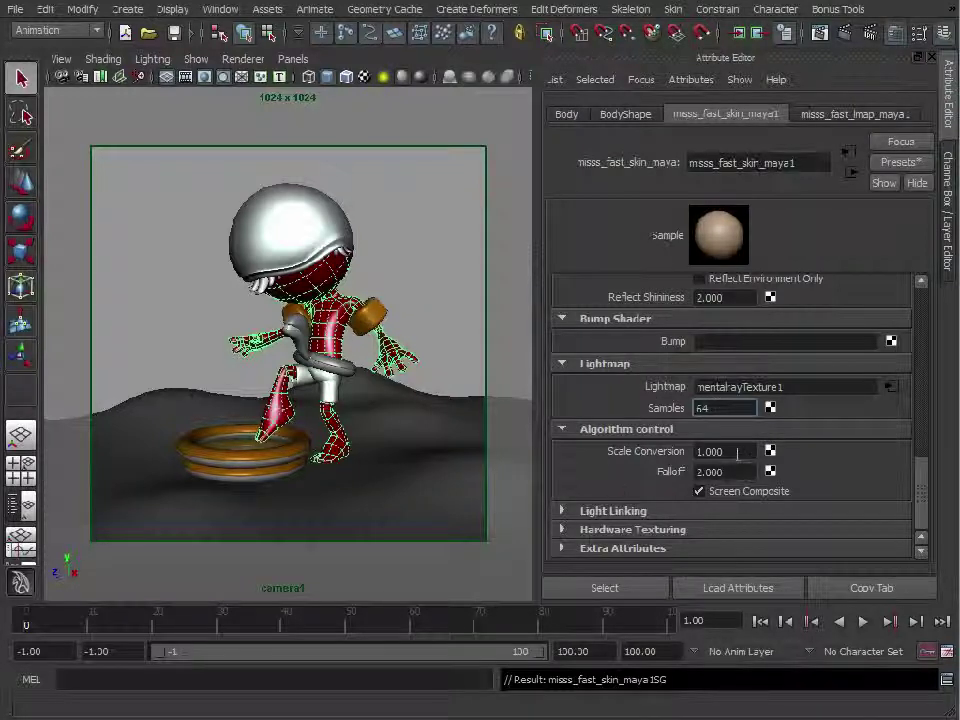
pyautogui.doubleClick(737, 452)
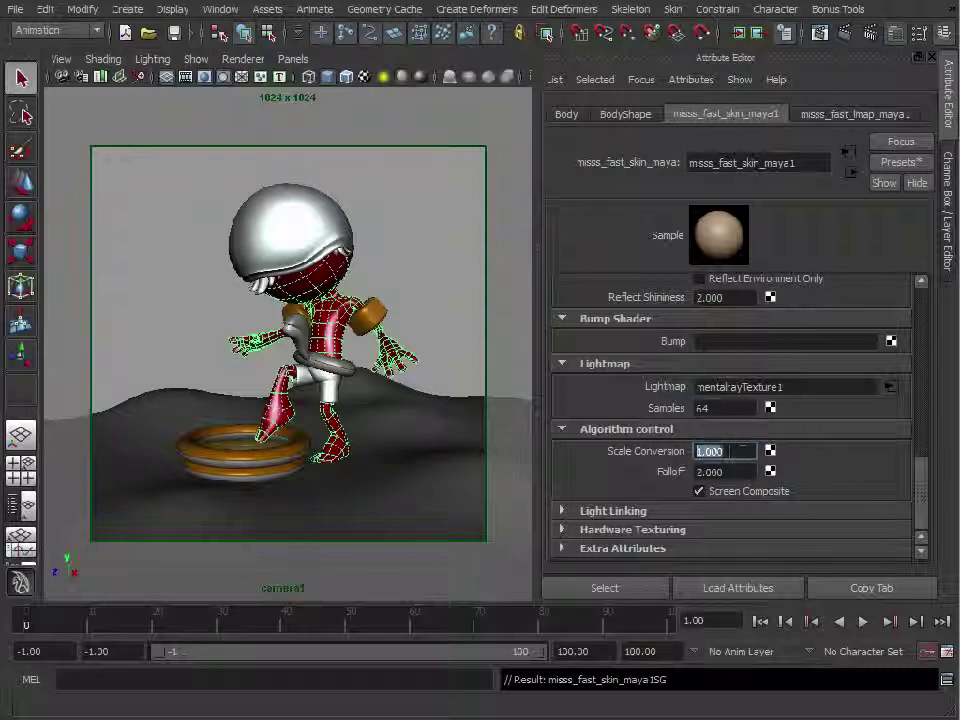
pyautogui.click(730, 452)
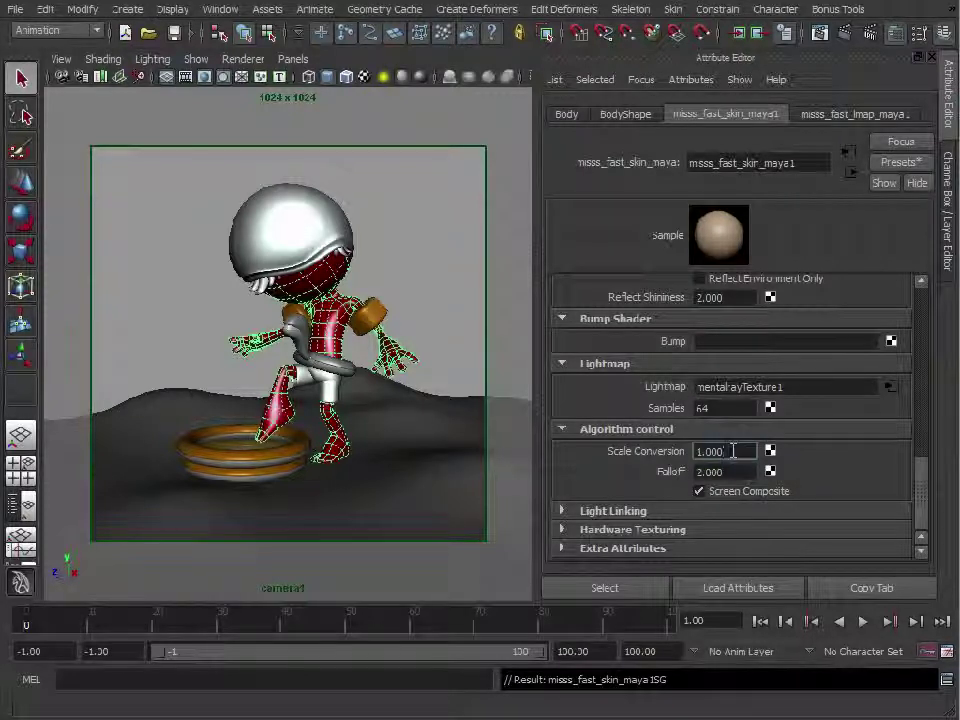
# Set the skin material's Scale Conversion to 0.3 in the Algorithm control settings
pyautogui.moveTo(732, 451); pyautogui.dragTo(673, 454)
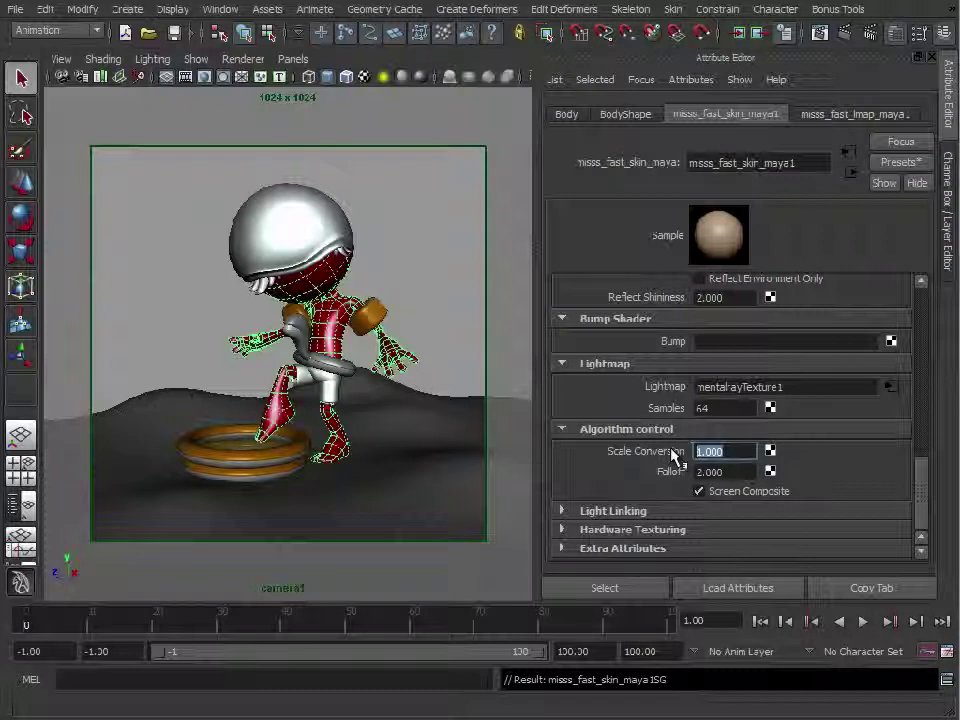
pyautogui.write('.3')
pyautogui.press('Return')
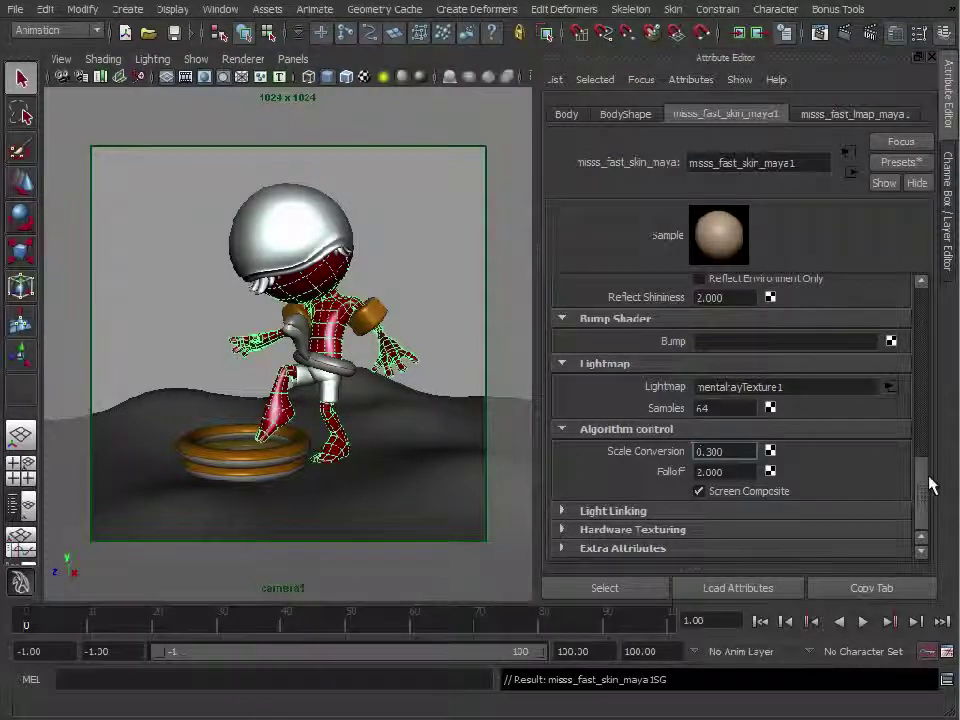
pyautogui.scroll(1, 925, 486)
pyautogui.scroll(-1, 926, 496)
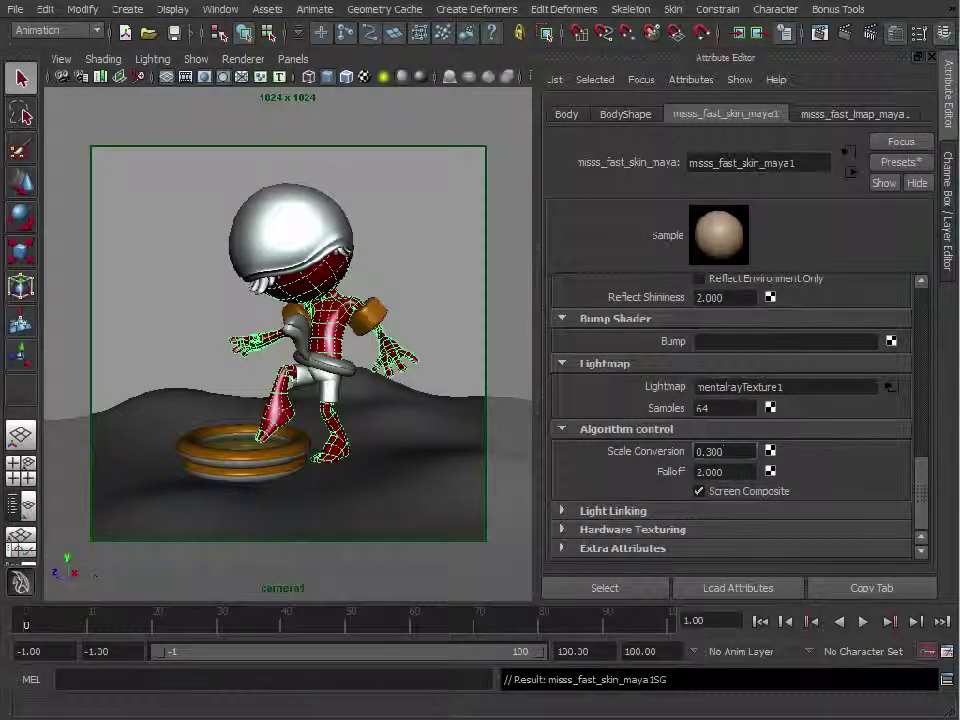
# Bring up the Render View, compare the current skin render with the previously stored image, and minimize the window
pyautogui.click(738, 33)
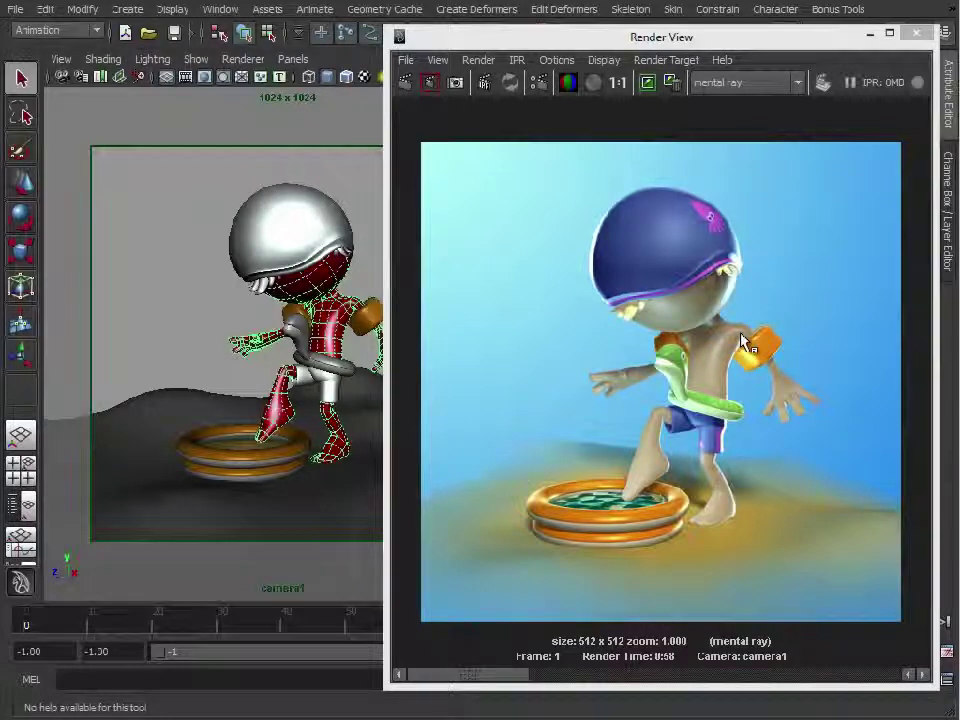
pyautogui.click(519, 680)
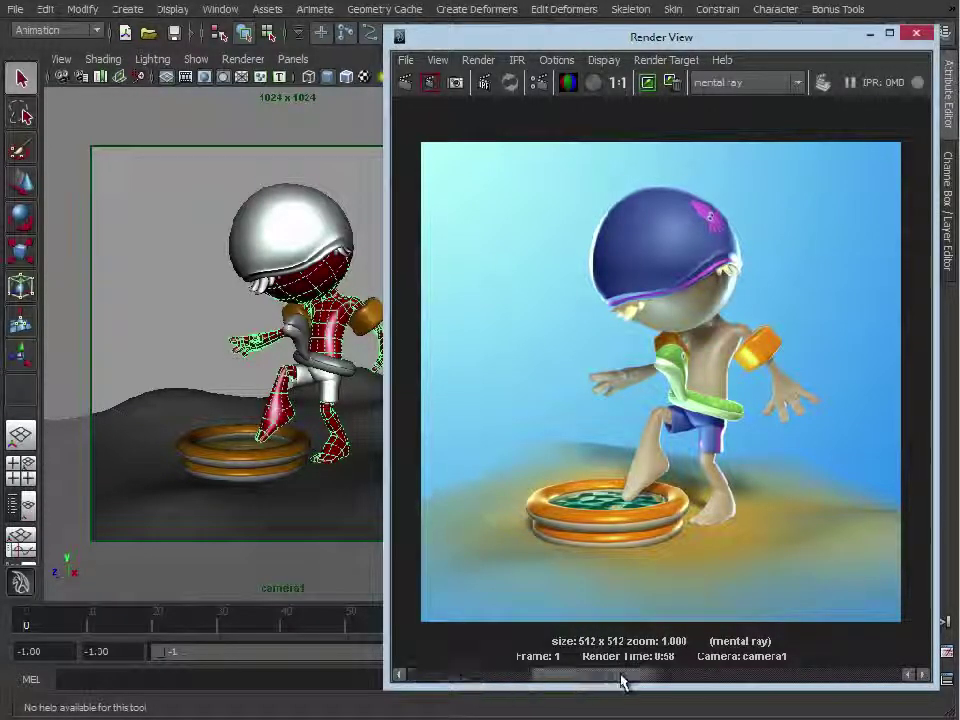
pyautogui.moveTo(533, 688); pyautogui.dragTo(610, 678)
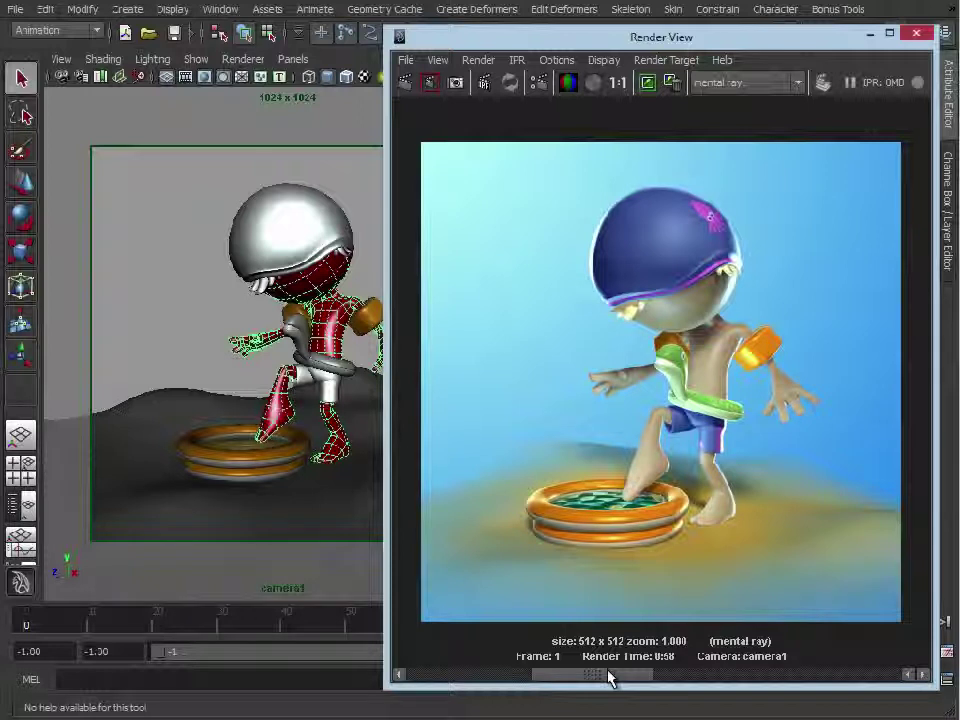
pyautogui.moveTo(617, 679); pyautogui.dragTo(489, 679)
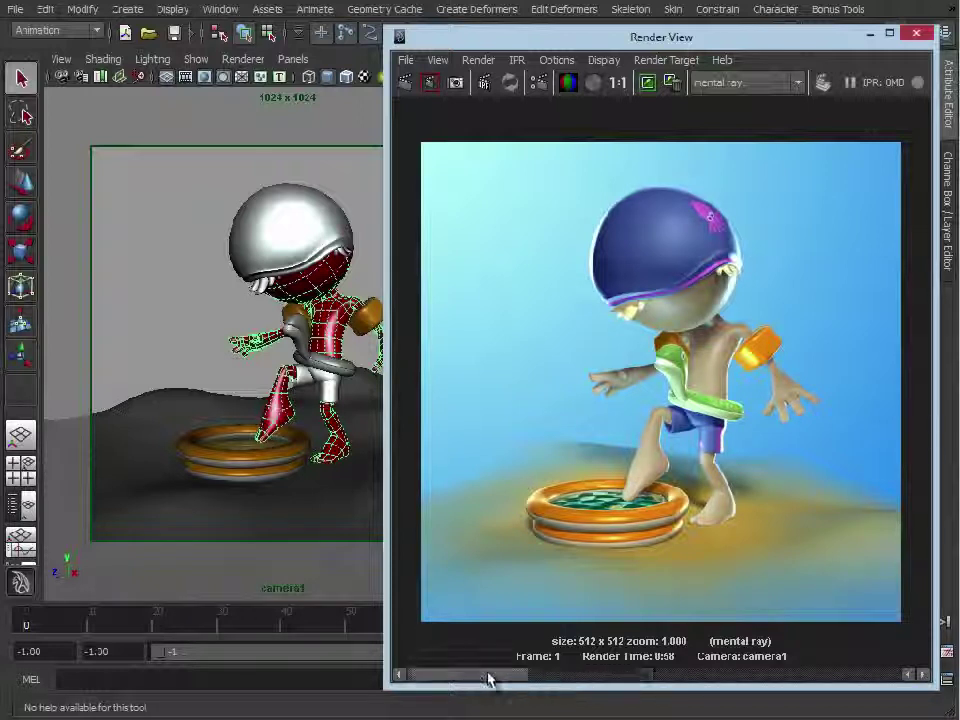
pyautogui.moveTo(483, 679); pyautogui.dragTo(592, 686)
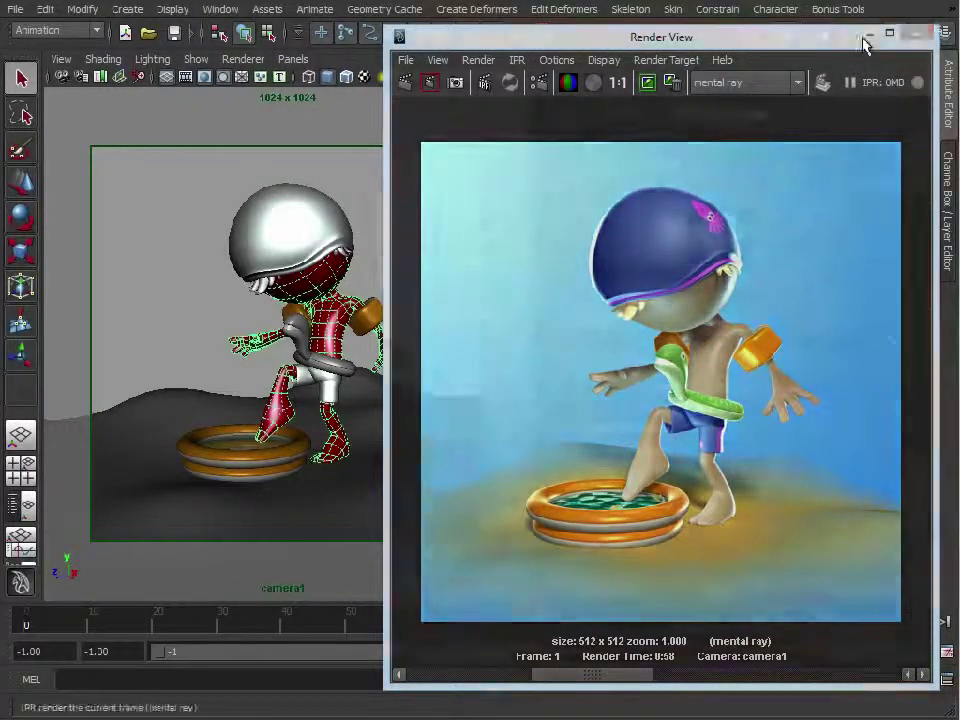
pyautogui.click(869, 35)
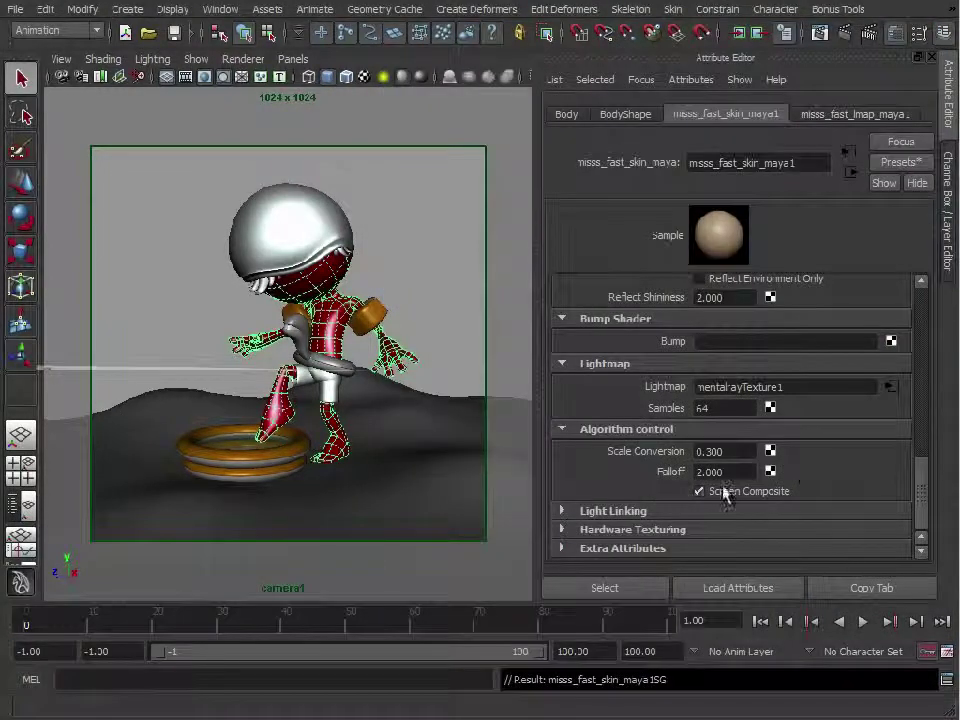
# Collapse the Algorithm control, Lightmap and Bump Shader sections and return to the Diffuse and Subsurface Scattering layers
pyautogui.click(638, 430)
pyautogui.click(645, 430)
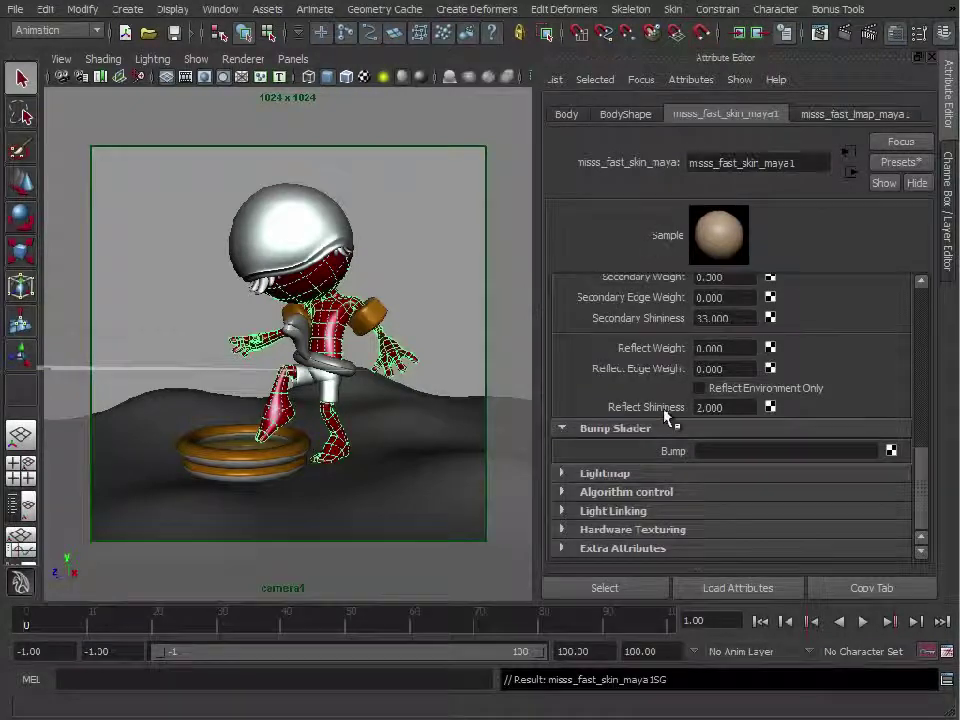
pyautogui.click(780, 428)
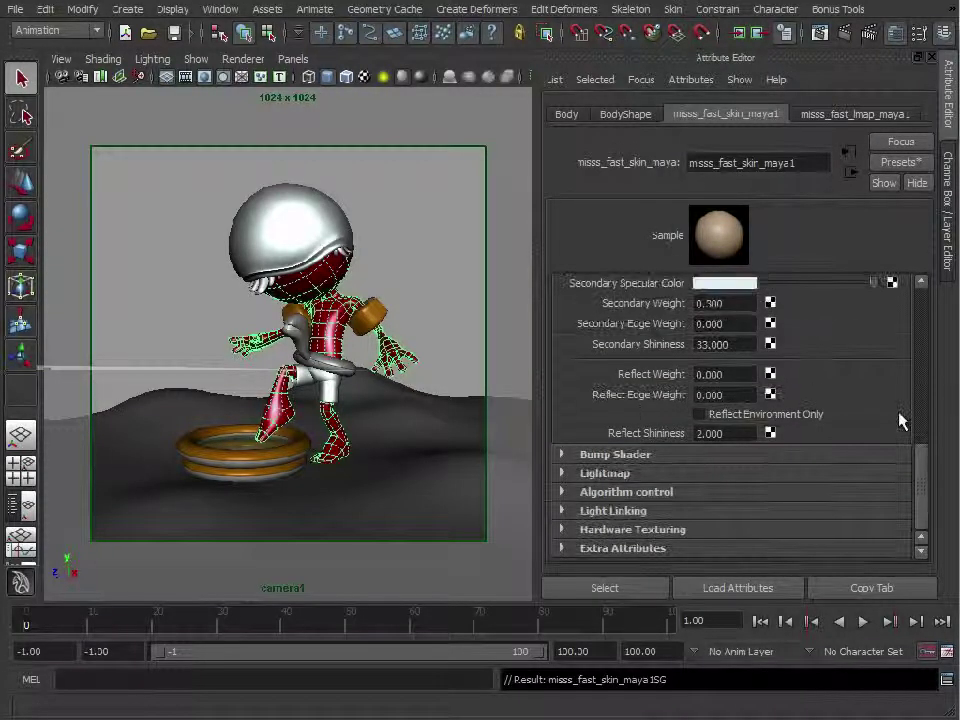
pyautogui.moveTo(917, 476); pyautogui.dragTo(949, 313)
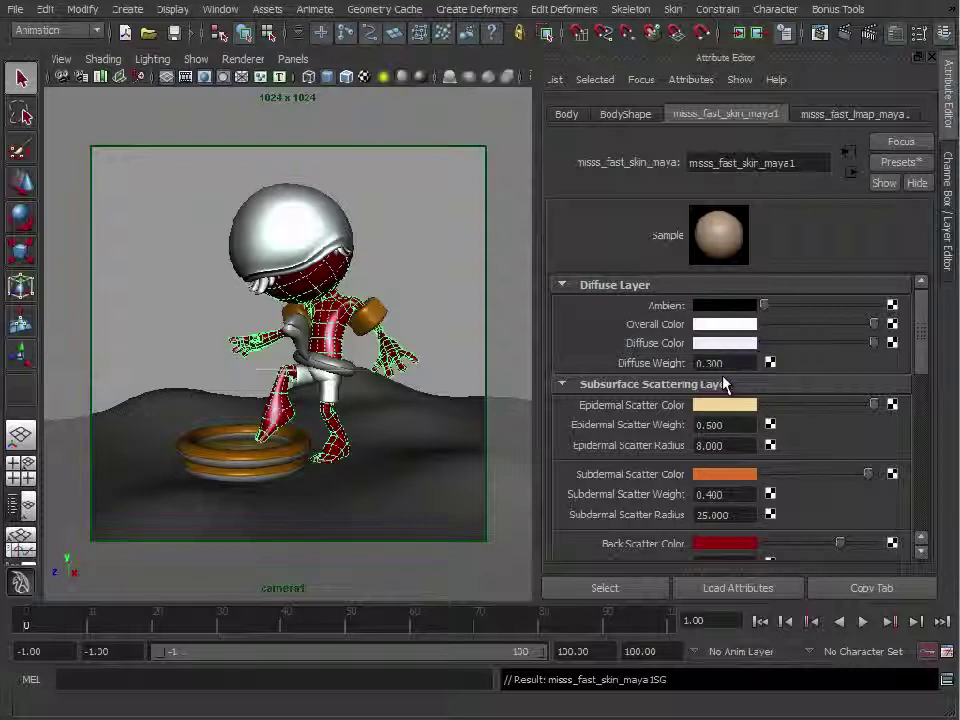
# Copy the misss_fast_skin_maya1 attributes into a separate window, hide the docked Attribute Editor, and enlarge and place the window beside the character
pyautogui.click(876, 588)
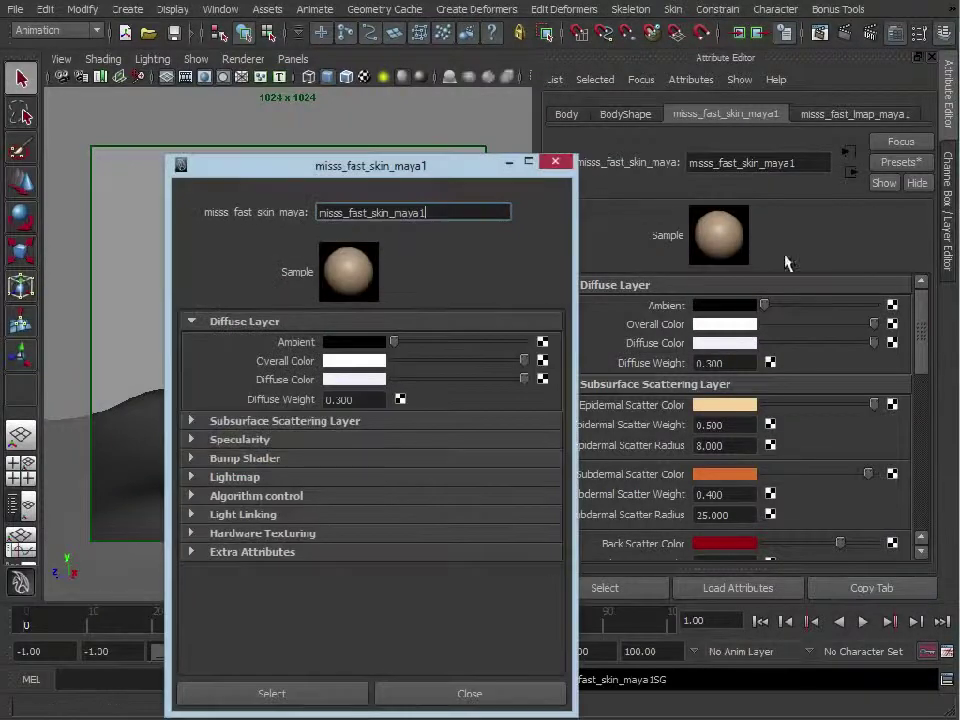
pyautogui.click(950, 152)
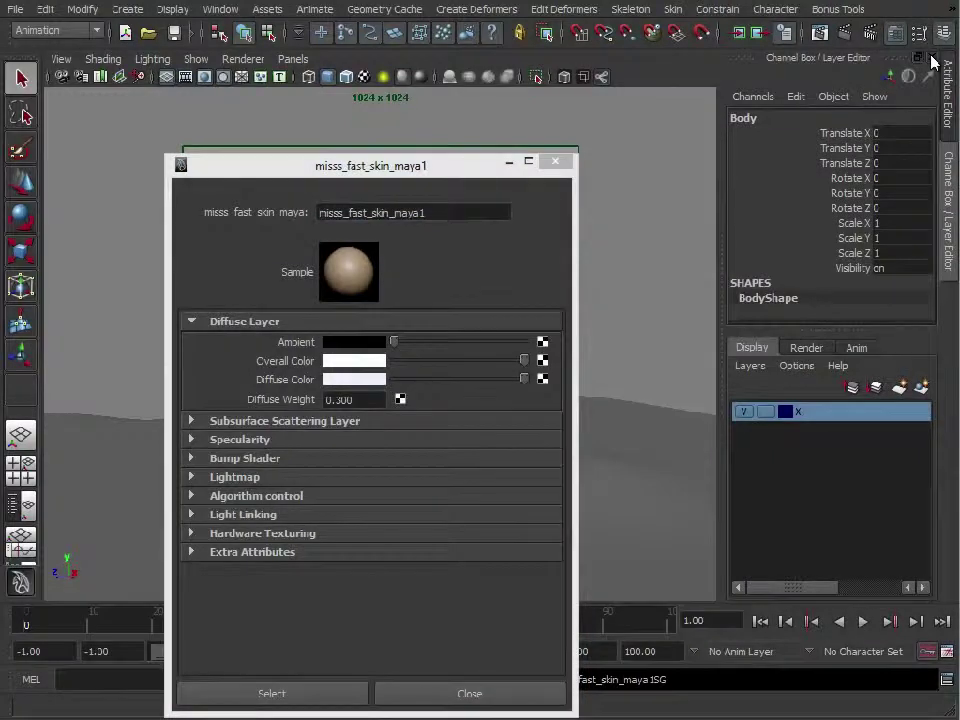
pyautogui.click(946, 95)
pyautogui.click(940, 57)
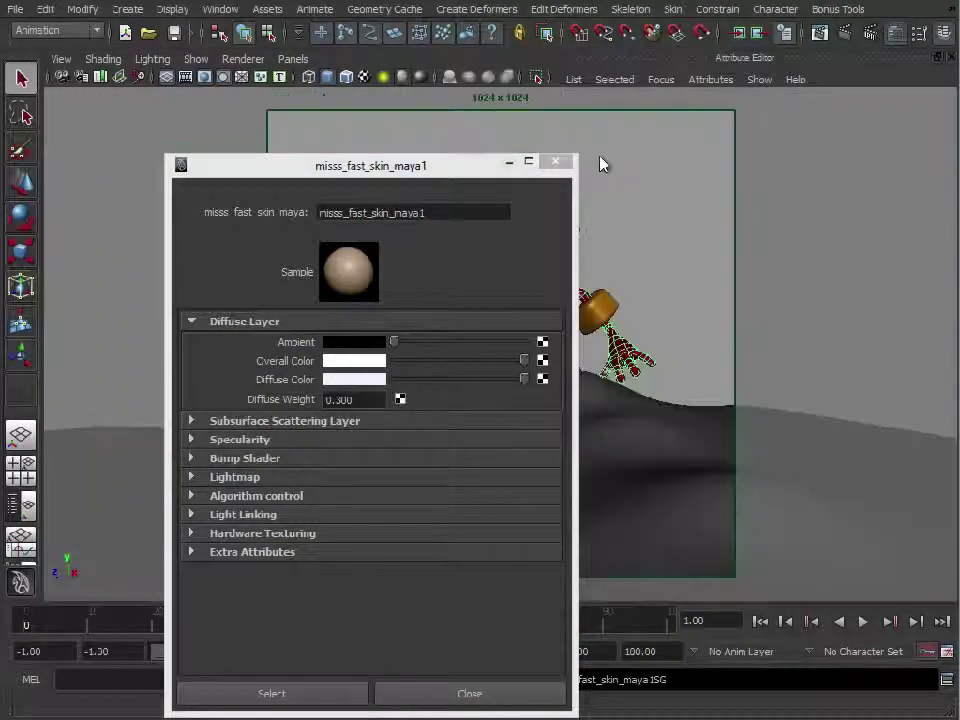
pyautogui.moveTo(480, 176); pyautogui.dragTo(849, 21)
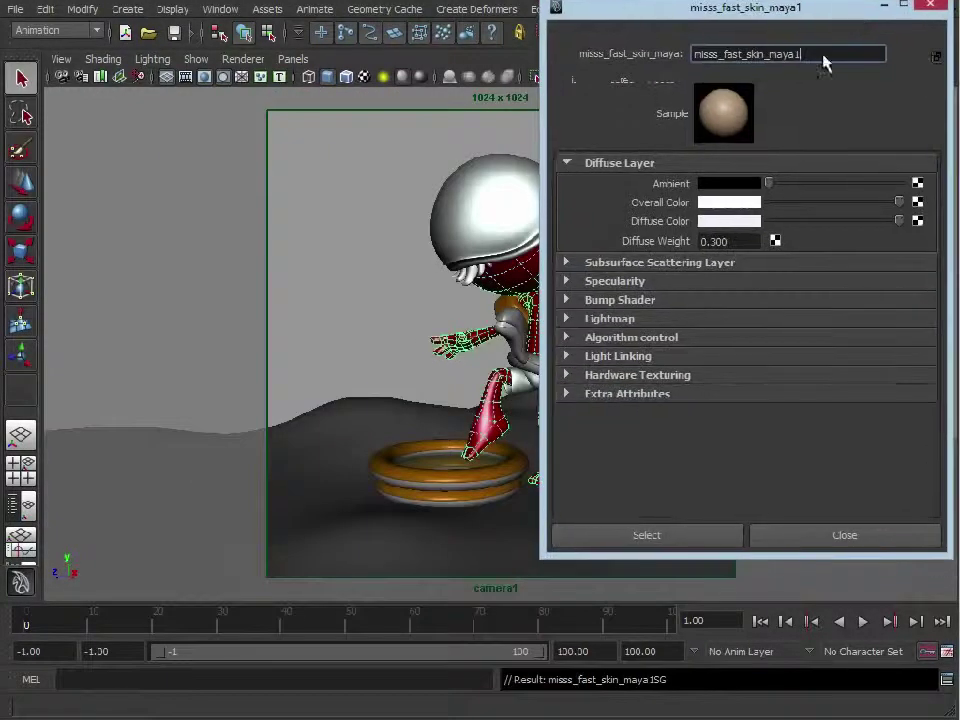
pyautogui.moveTo(776, 556); pyautogui.dragTo(790, 709)
pyautogui.moveTo(798, 7); pyautogui.dragTo(265, 12)
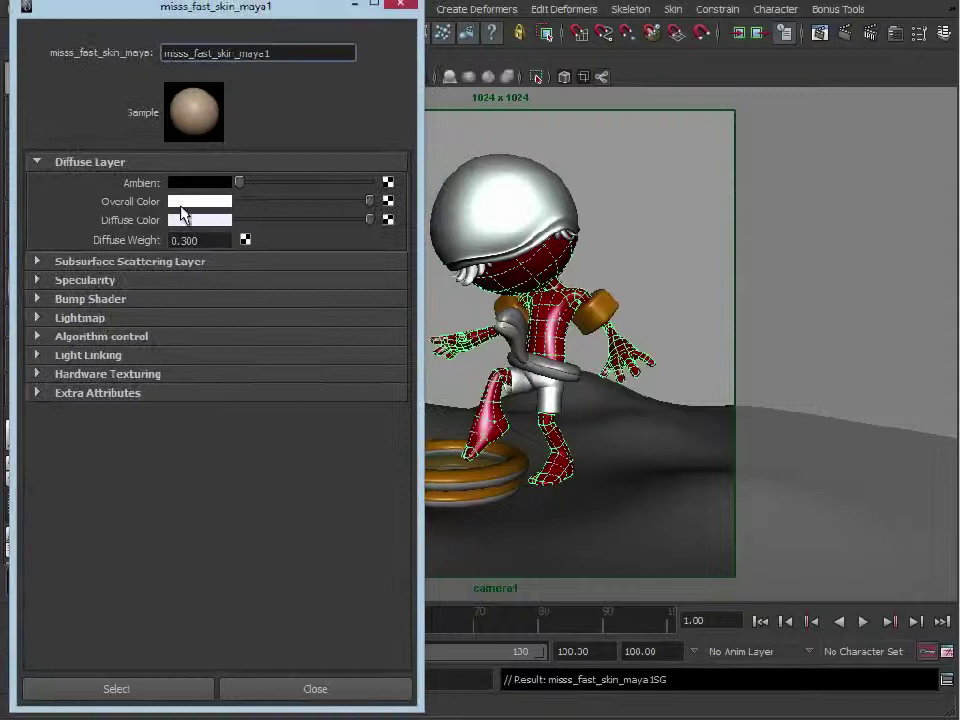
# Set the Specularity Overall Weight to 0 and the Diffuse Weight to 0
pyautogui.click(37, 287)
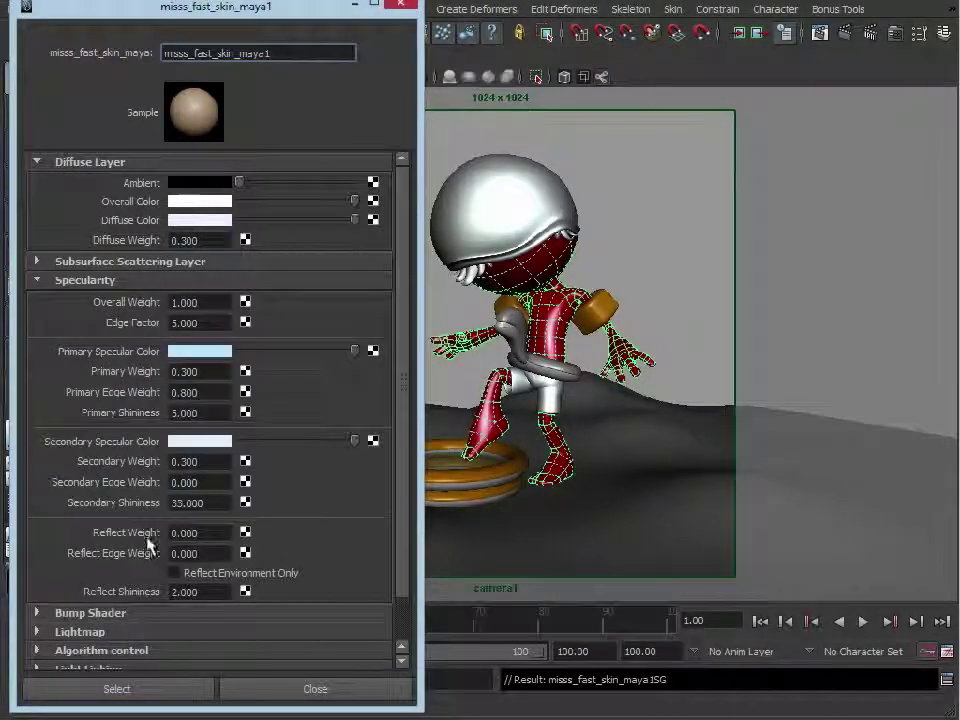
pyautogui.doubleClick(172, 302)
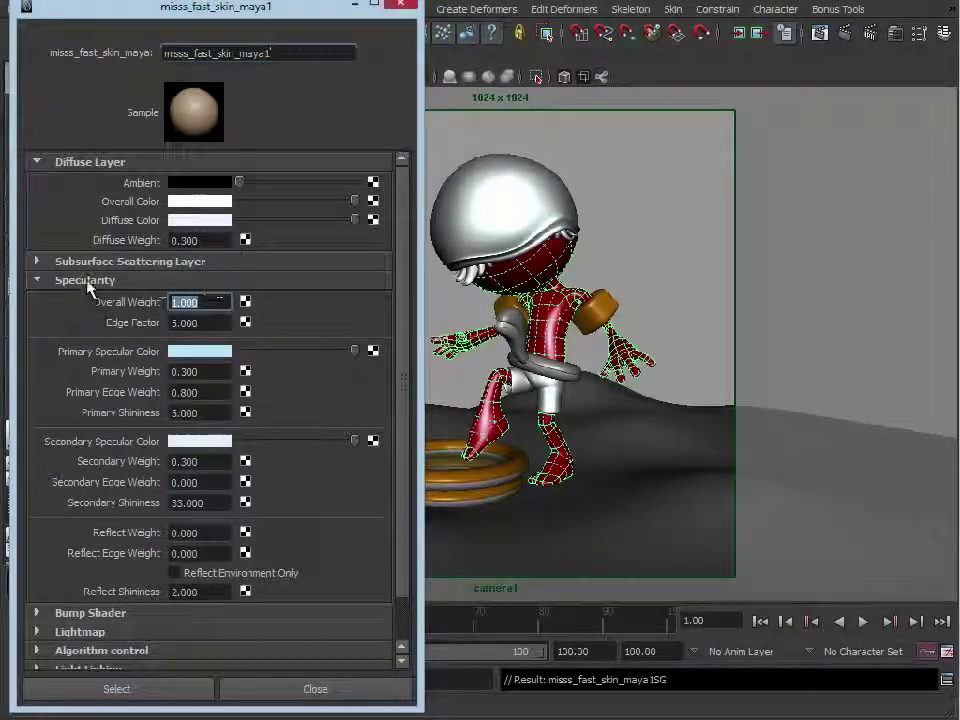
pyautogui.write('0')
pyautogui.press('Return')
pyautogui.click(160, 282)
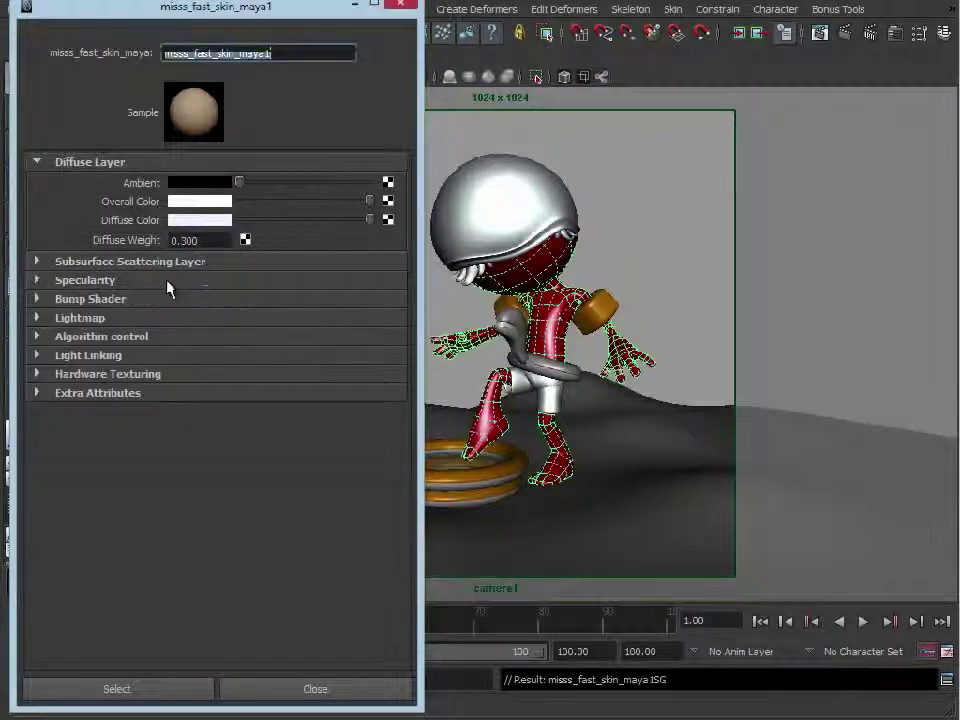
pyautogui.click(195, 240)
pyautogui.write('0')
pyautogui.press('Return')
# Set the Back Scatter, Subdermal Scatter and Epidermal Scatter Weights to 0 in the Subsurface Scattering Layer
pyautogui.click(105, 263)
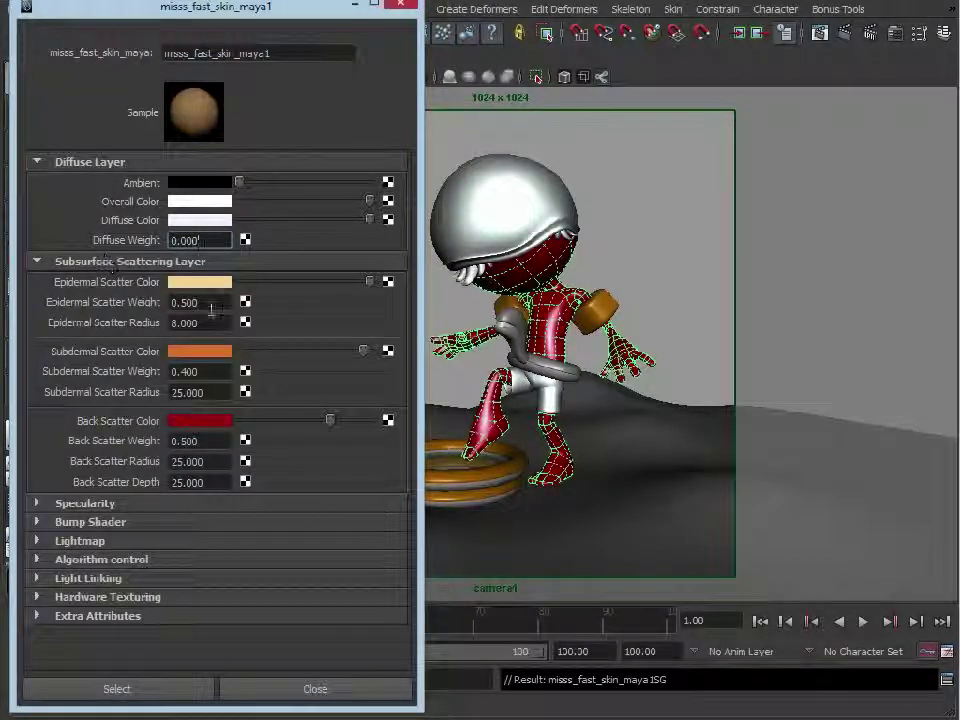
pyautogui.click(190, 440)
pyautogui.write('0')
pyautogui.press('Return')
pyautogui.click(200, 371)
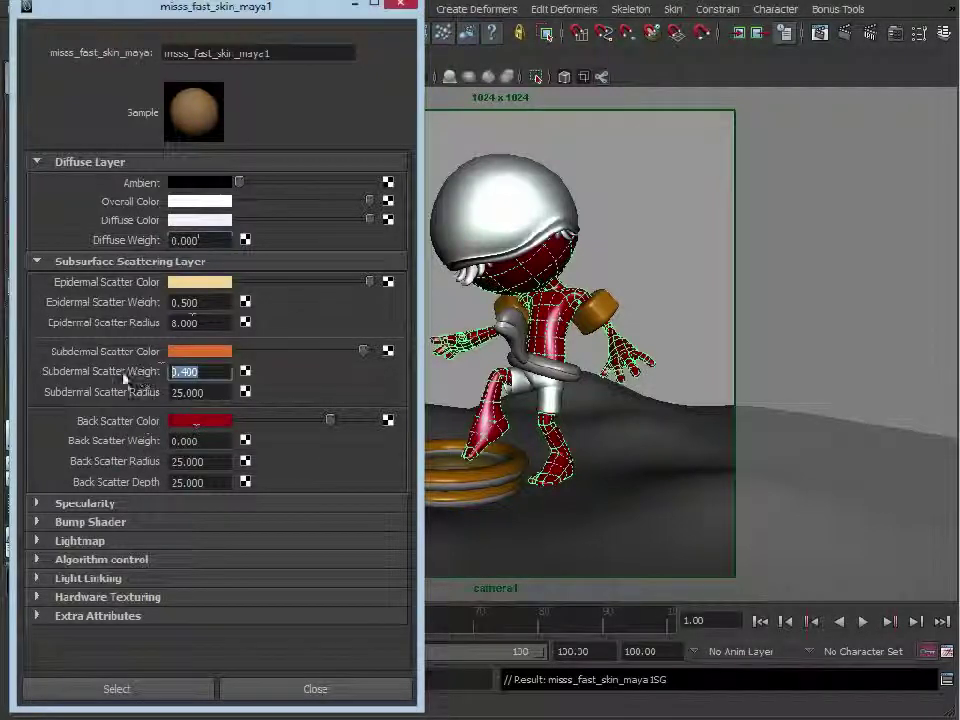
pyautogui.write('0')
pyautogui.press('Return')
pyautogui.click(190, 302)
pyautogui.write('0')
pyautogui.press('Return')
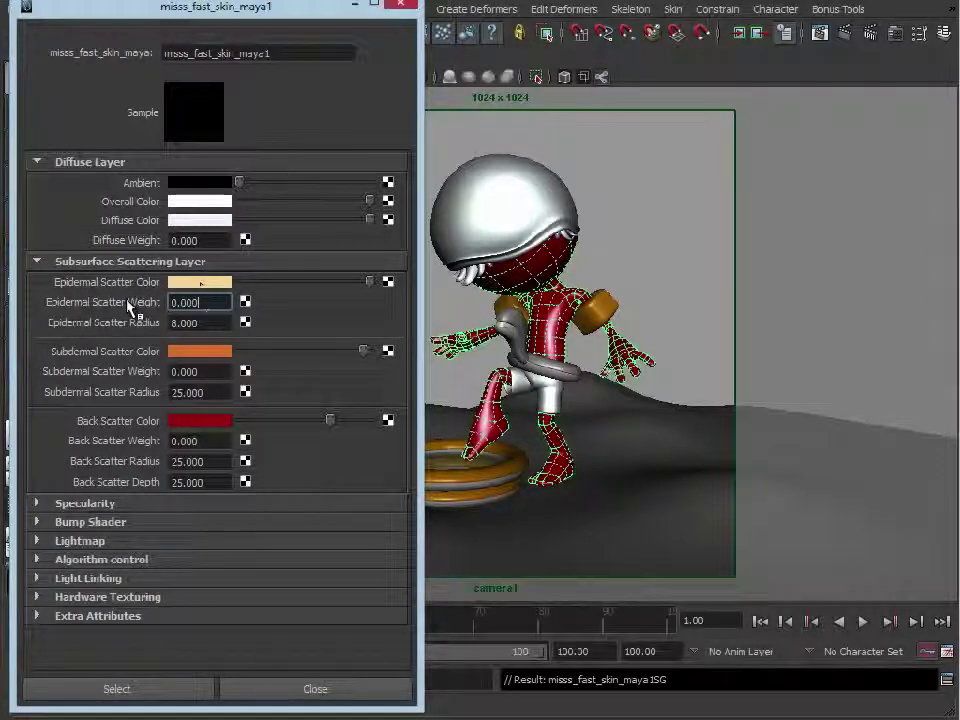
# Set the Back Scatter Weight to 2 and render the character with the Render View beside the attributes
pyautogui.doubleClick(188, 441)
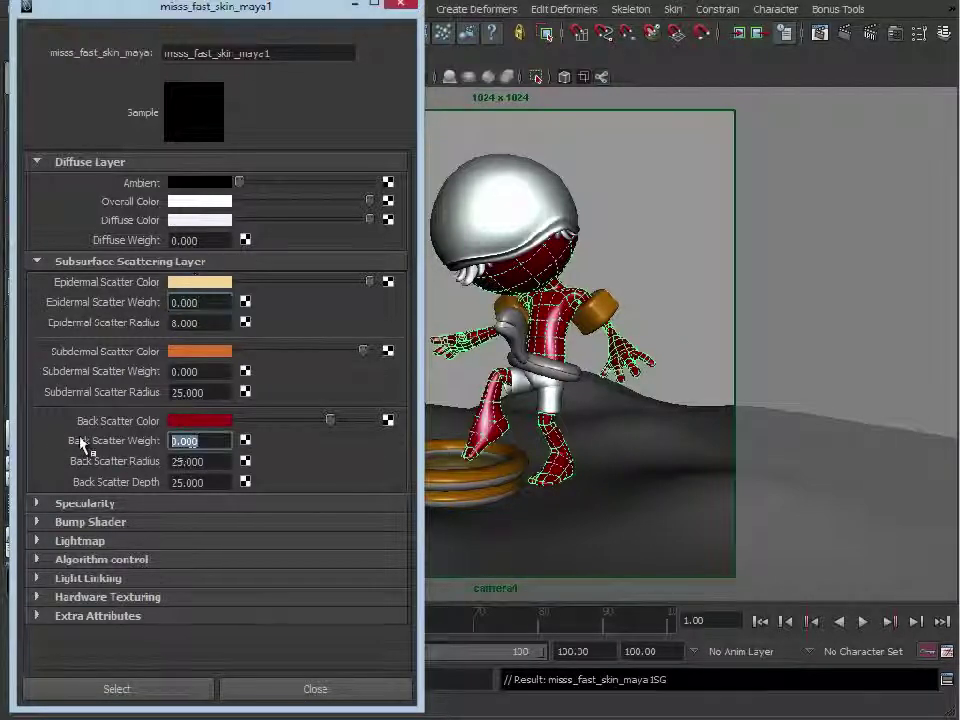
pyautogui.write('2.000')
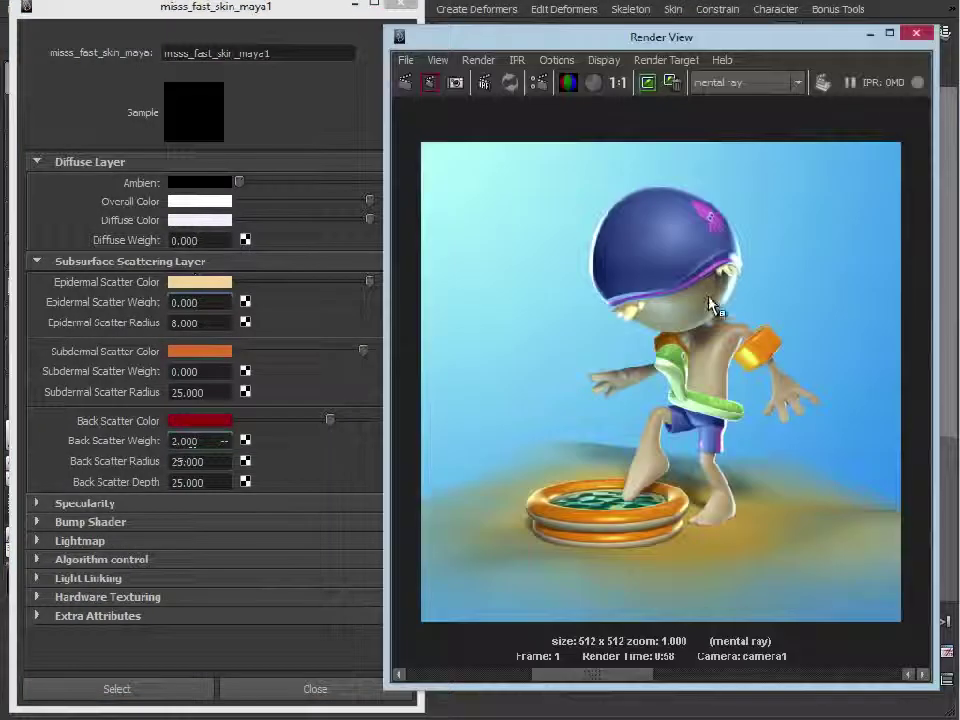
pyautogui.moveTo(774, 38); pyautogui.dragTo(795, 36)
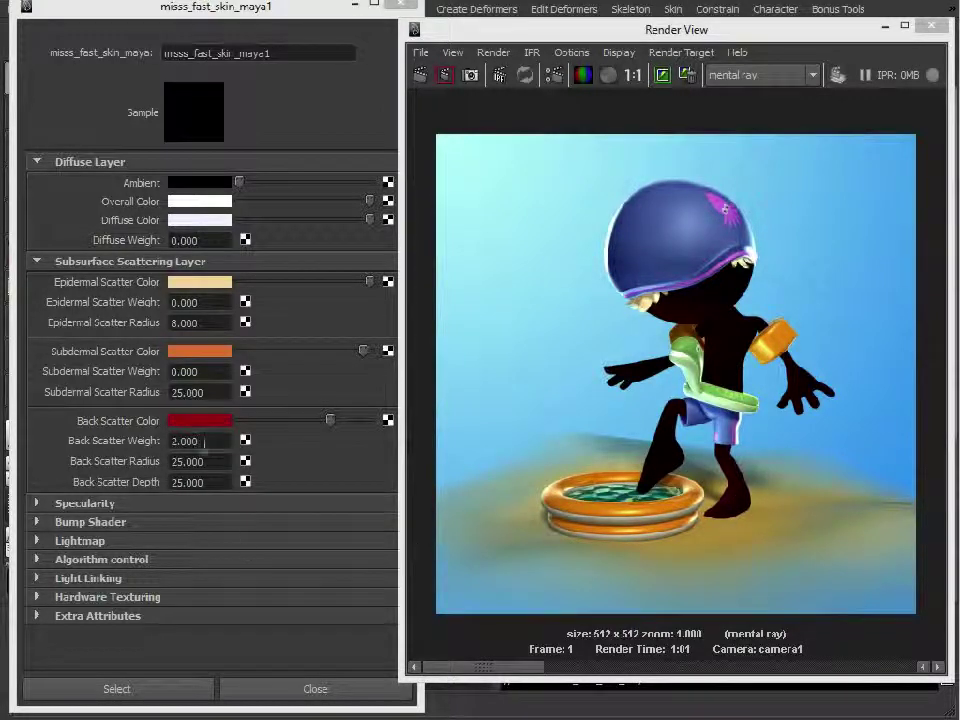
# Set the Back Scatter Weight to 10 and render the character again
pyautogui.moveTo(204, 441); pyautogui.dragTo(133, 447)
pyautogui.write('10')
pyautogui.press('Return')
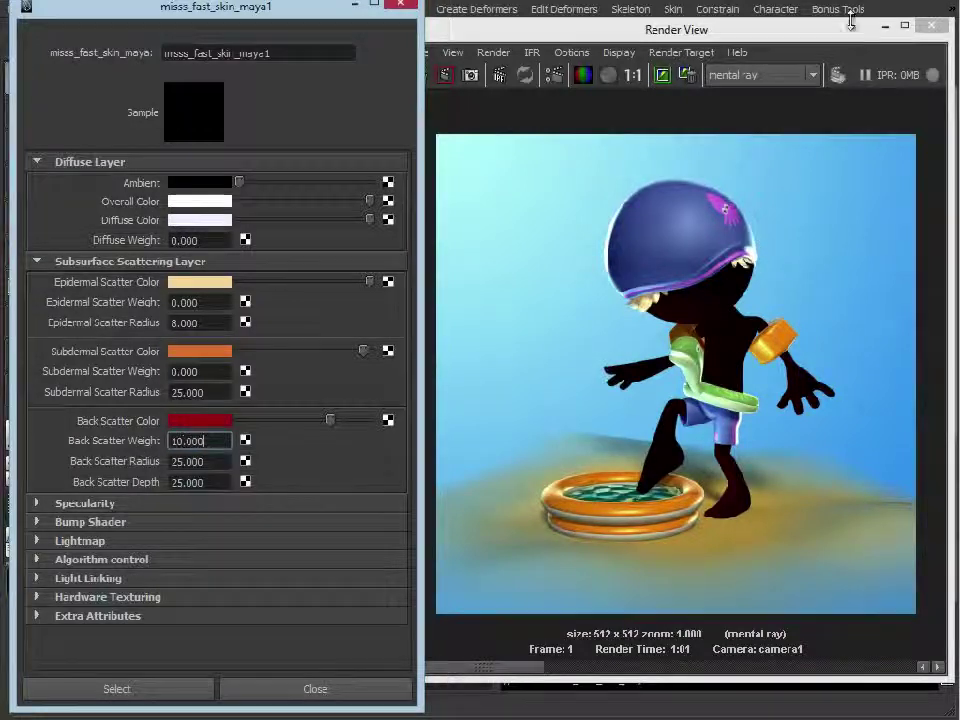
pyautogui.click(636, 22)
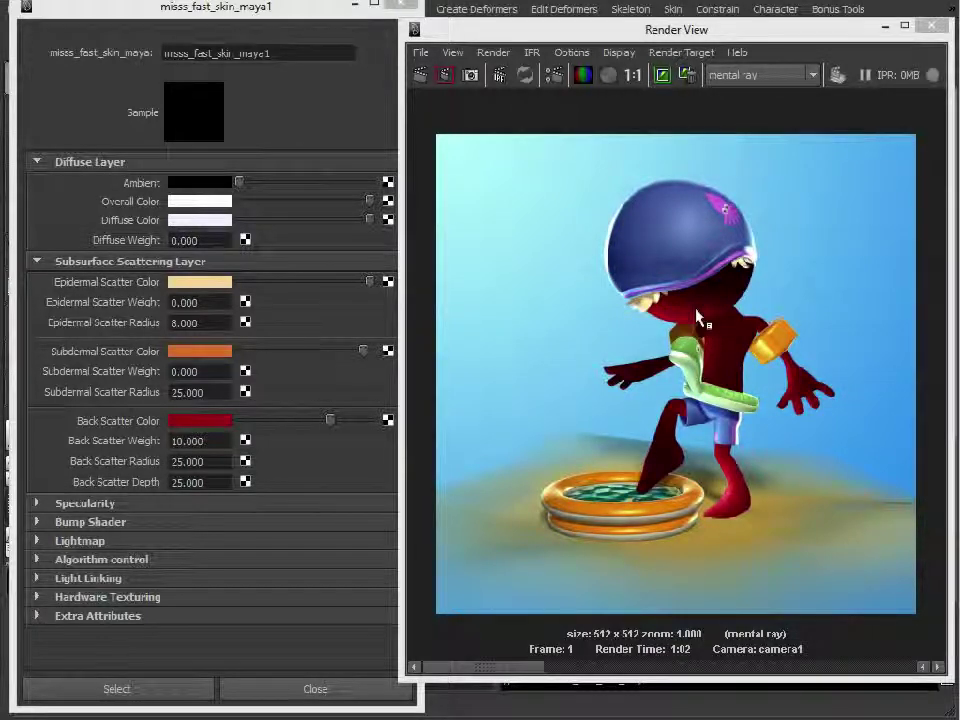
# Expand the Algorithm control settings, set the Back Scatter Depth to 10, and re-render the character
pyautogui.click(203, 440)
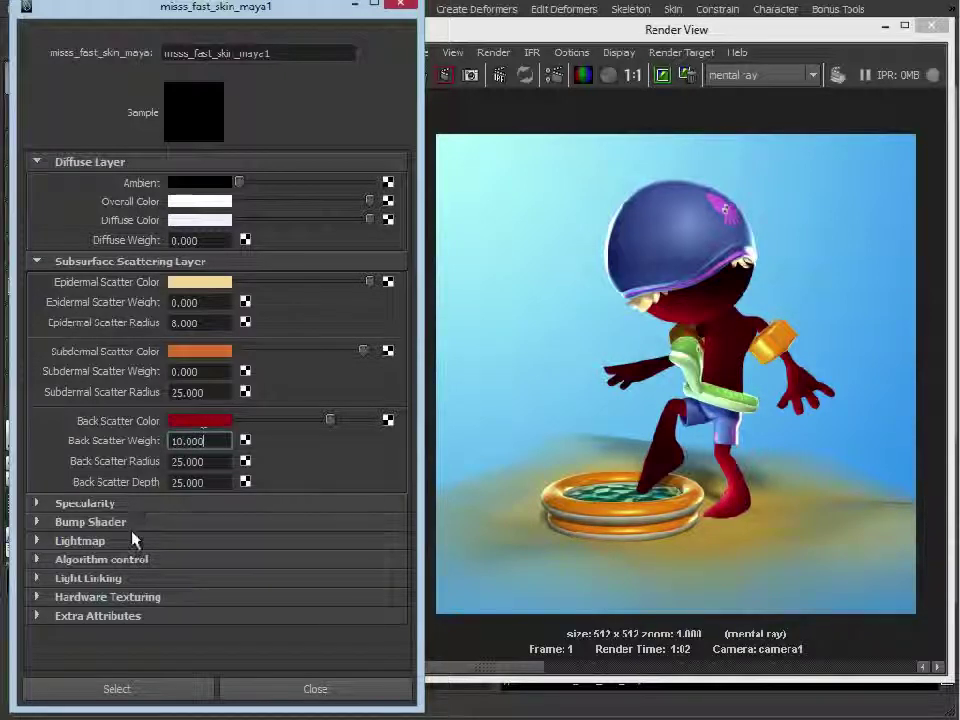
pyautogui.click(115, 559)
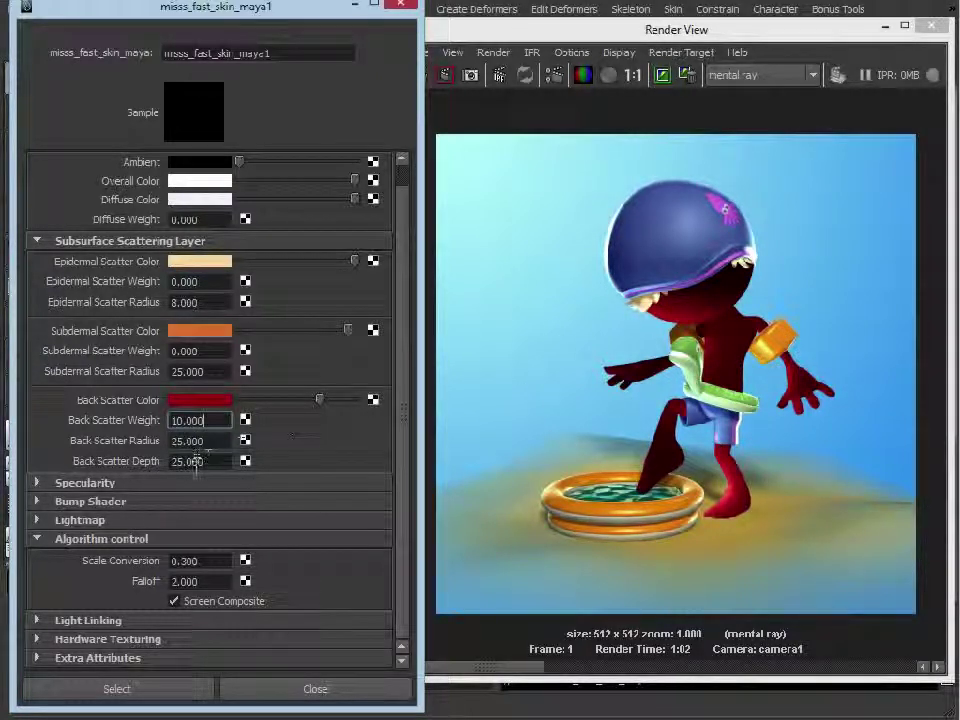
pyautogui.moveTo(204, 461); pyautogui.dragTo(155, 470)
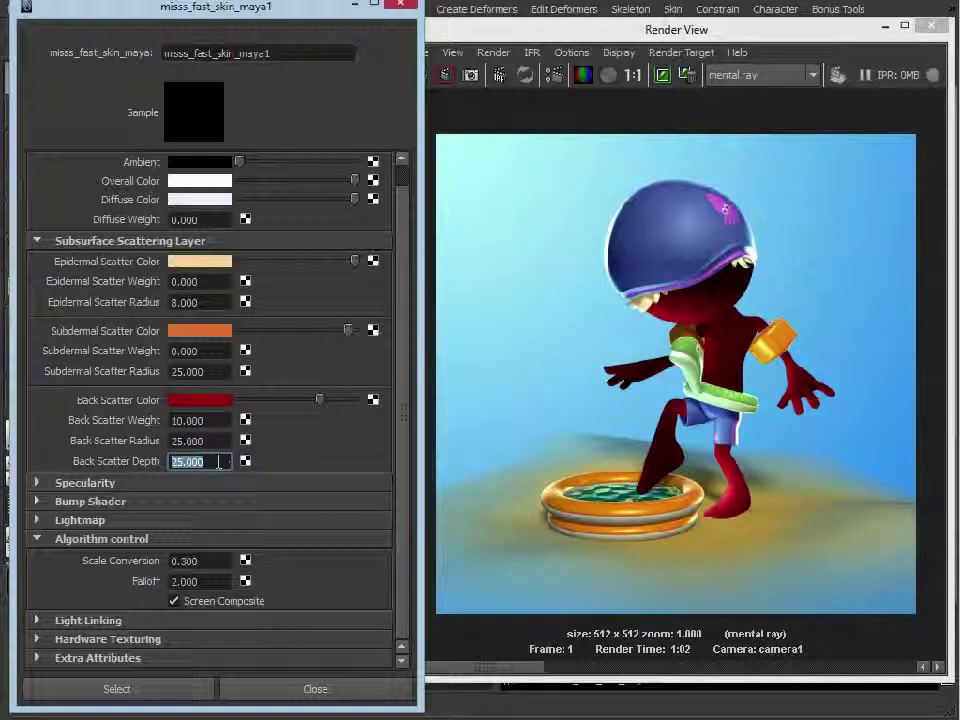
pyautogui.write('10')
pyautogui.press('Return')
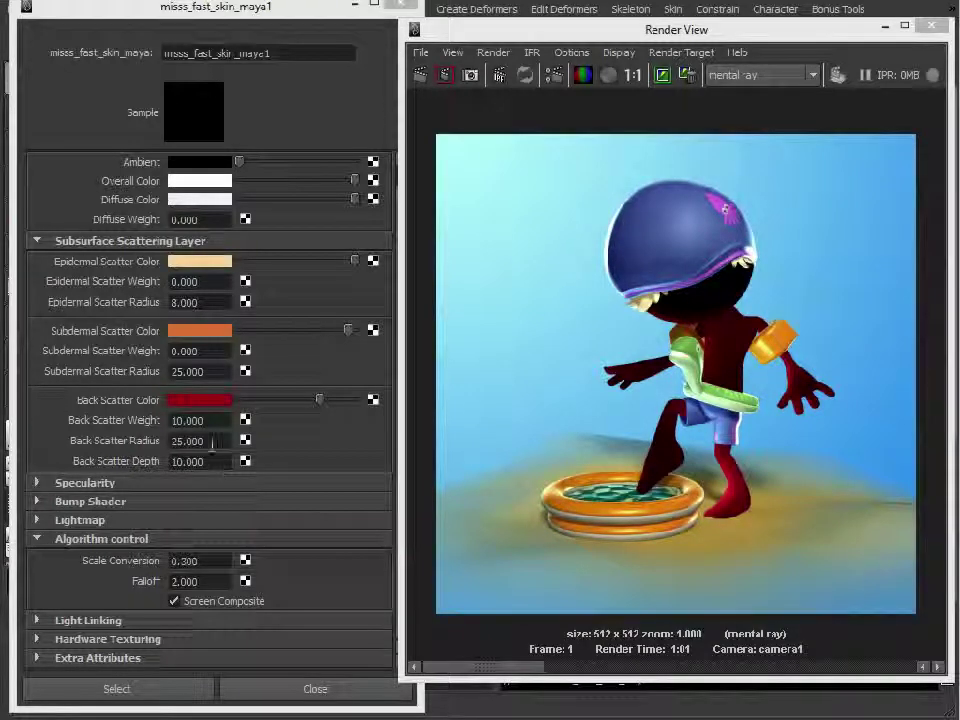
# Review the Back Scatter Weight, Depth and Radius settings against the new render
pyautogui.click(205, 420)
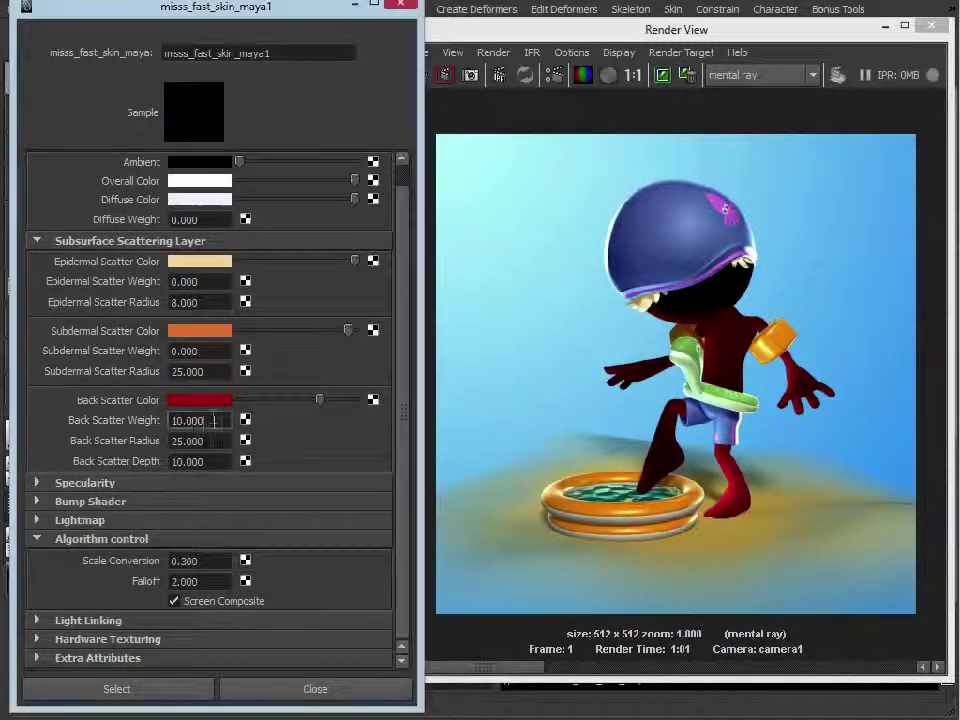
pyautogui.click(212, 461)
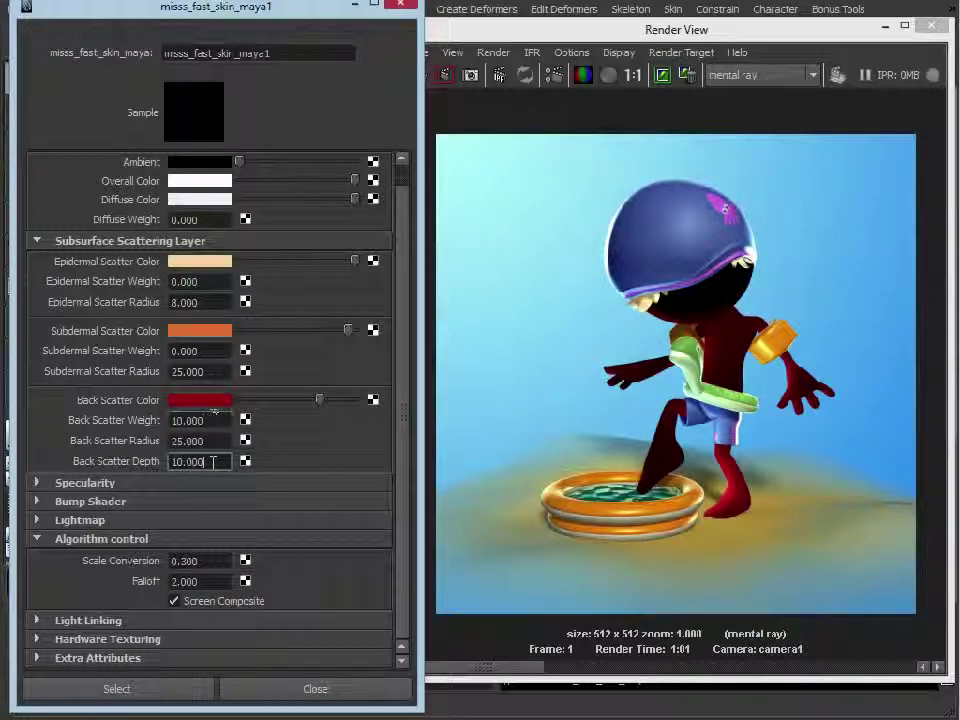
pyautogui.click(213, 444)
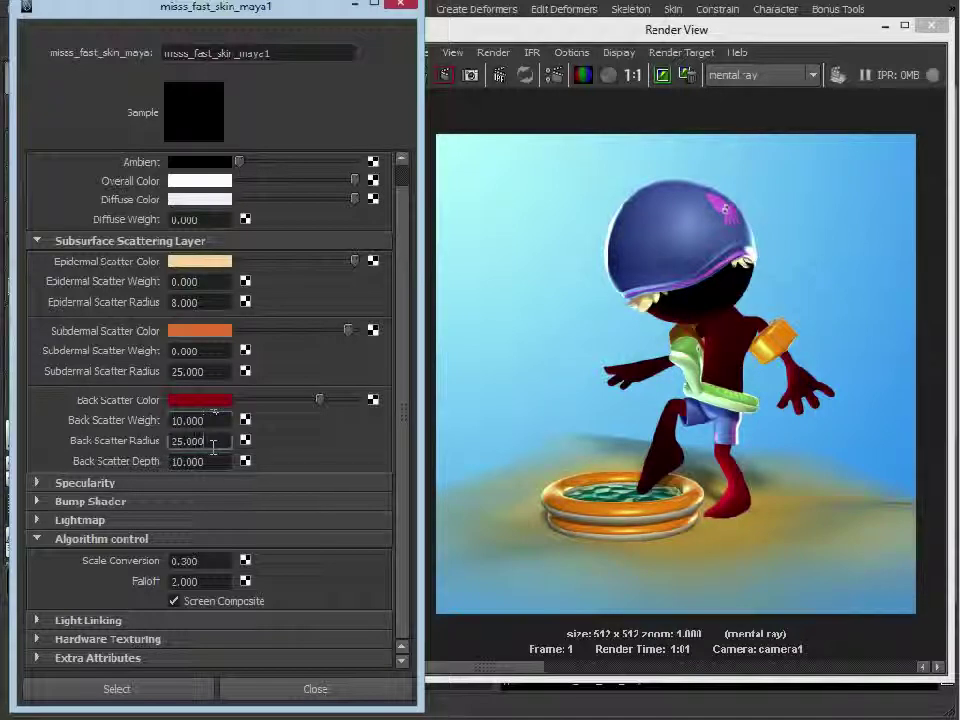
# Set the Back Scatter Radius and Back Scatter Depth to 5, re-render the character, and compare it with the previous stored render
pyautogui.click(213, 443)
pyautogui.press('BackSpace')
pyautogui.press('BackSpace')
pyautogui.press('BackSpace')
pyautogui.press('BackSpace')
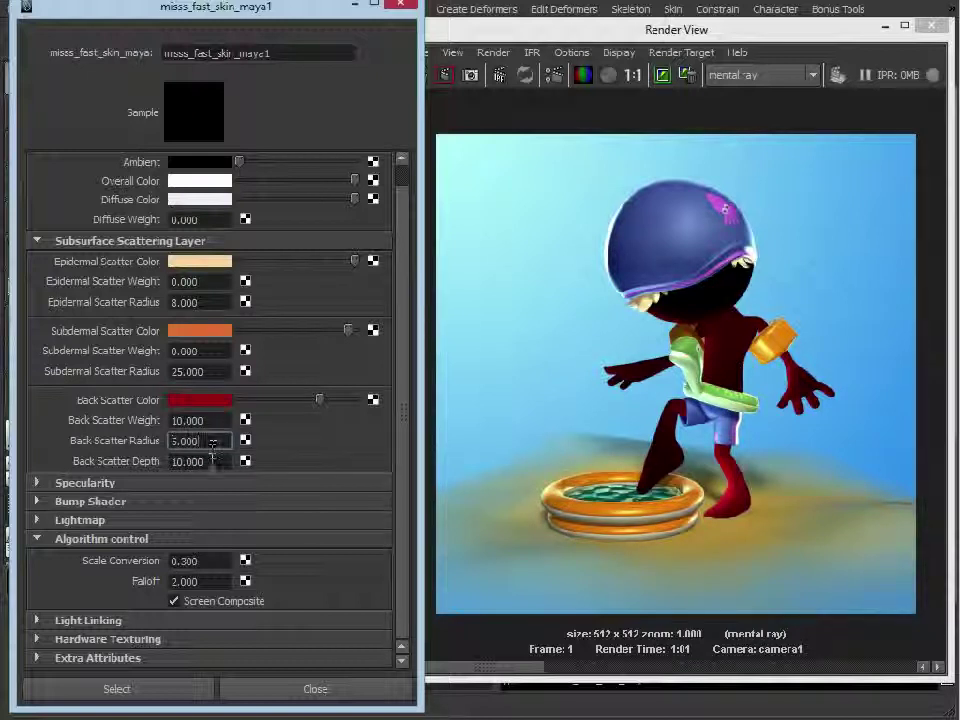
pyautogui.press('Tab')
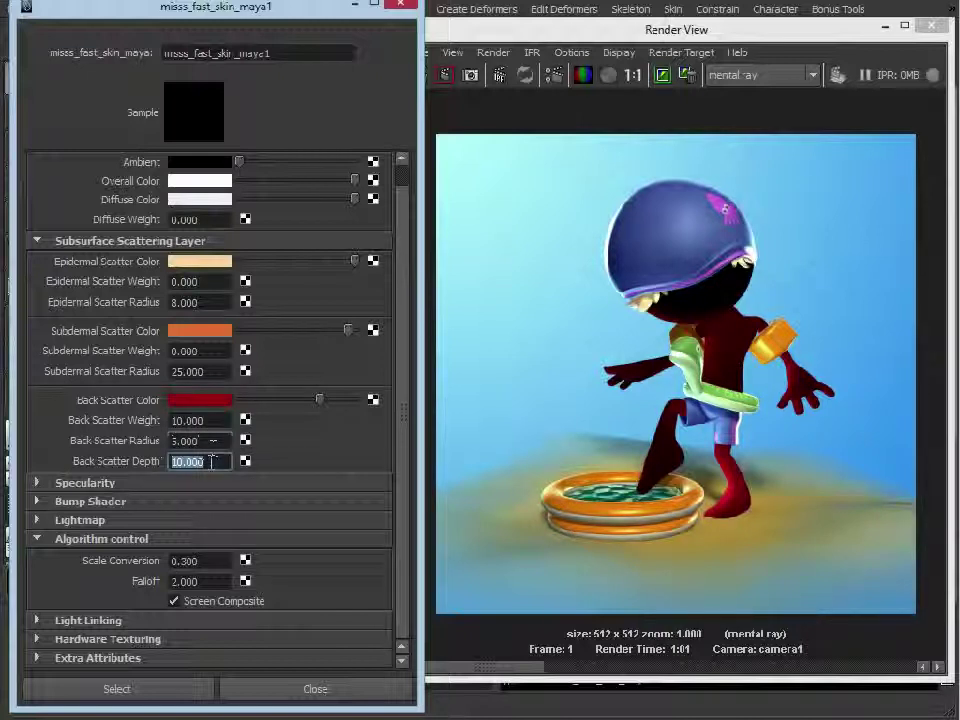
pyautogui.write('5.000')
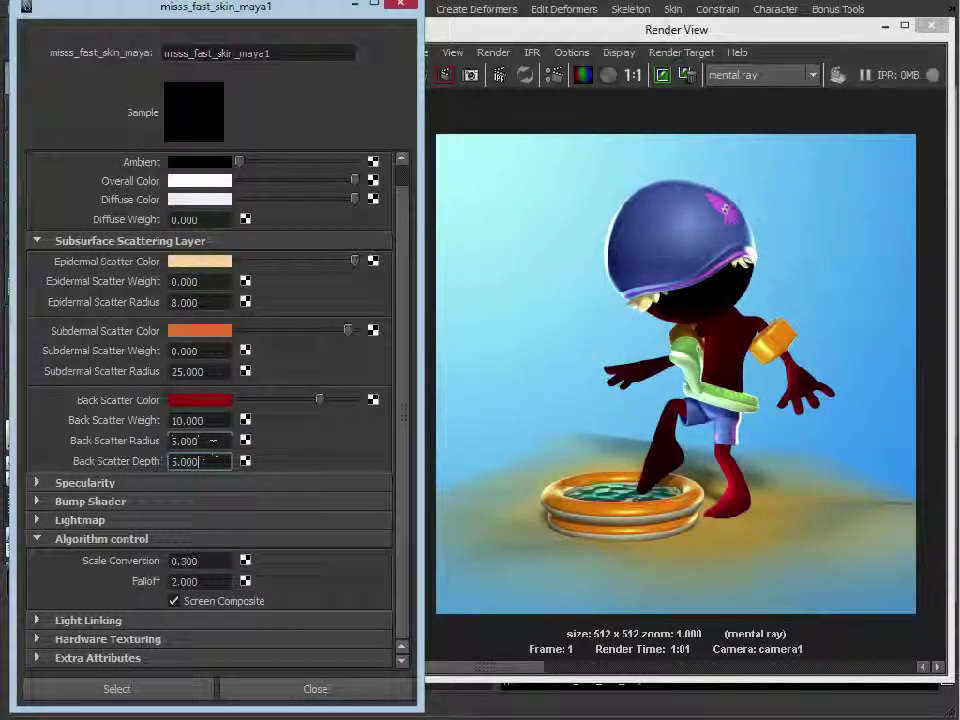
pyautogui.click(662, 80)
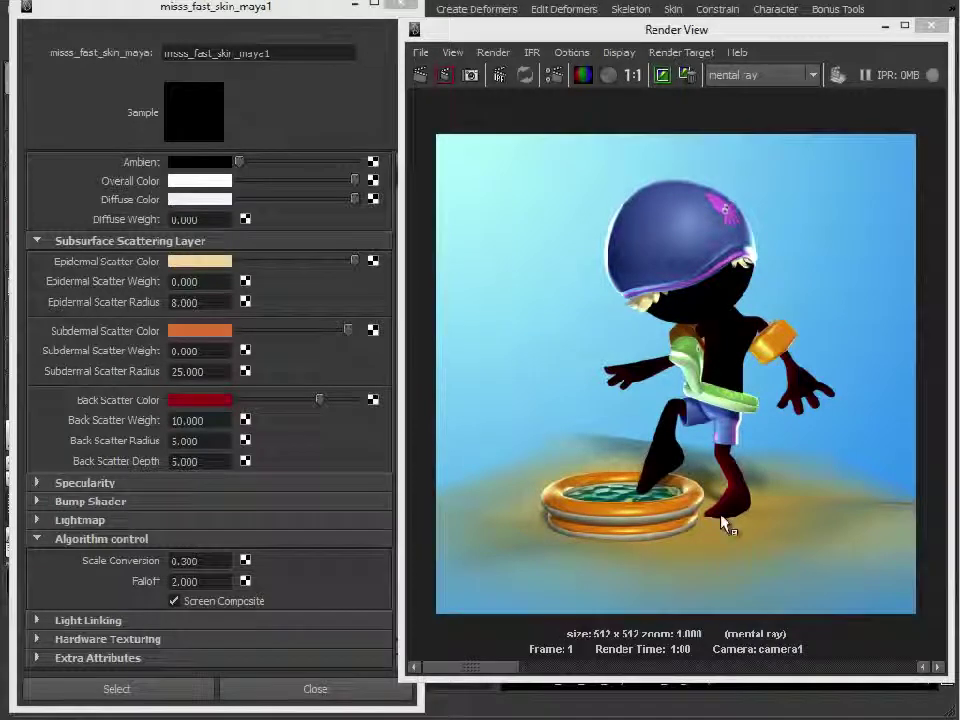
pyautogui.click(521, 673)
pyautogui.moveTo(609, 671); pyautogui.dragTo(546, 673)
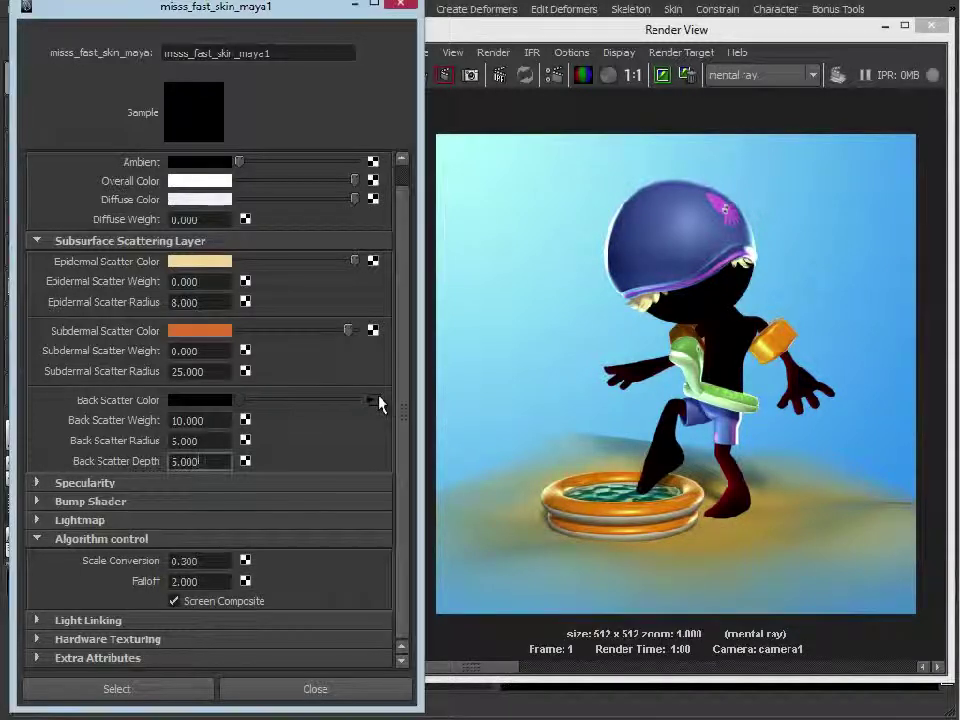
# View the sss_Back.tga texture mapped to the Back Scatter Color and compare the textured render with the earlier one
pyautogui.click(883, 30)
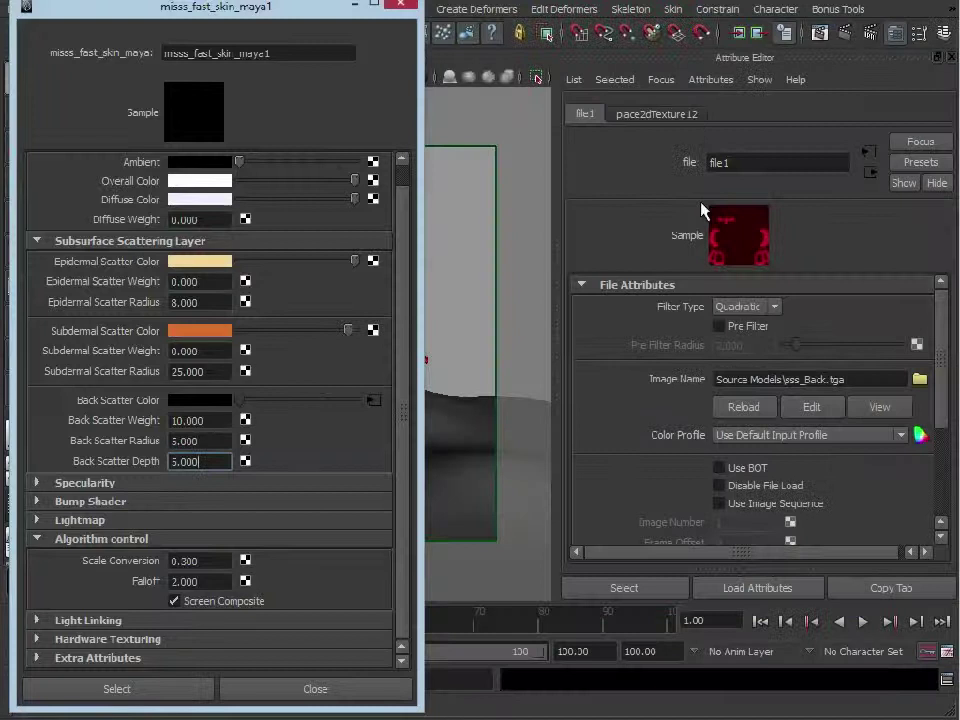
pyautogui.click(880, 407)
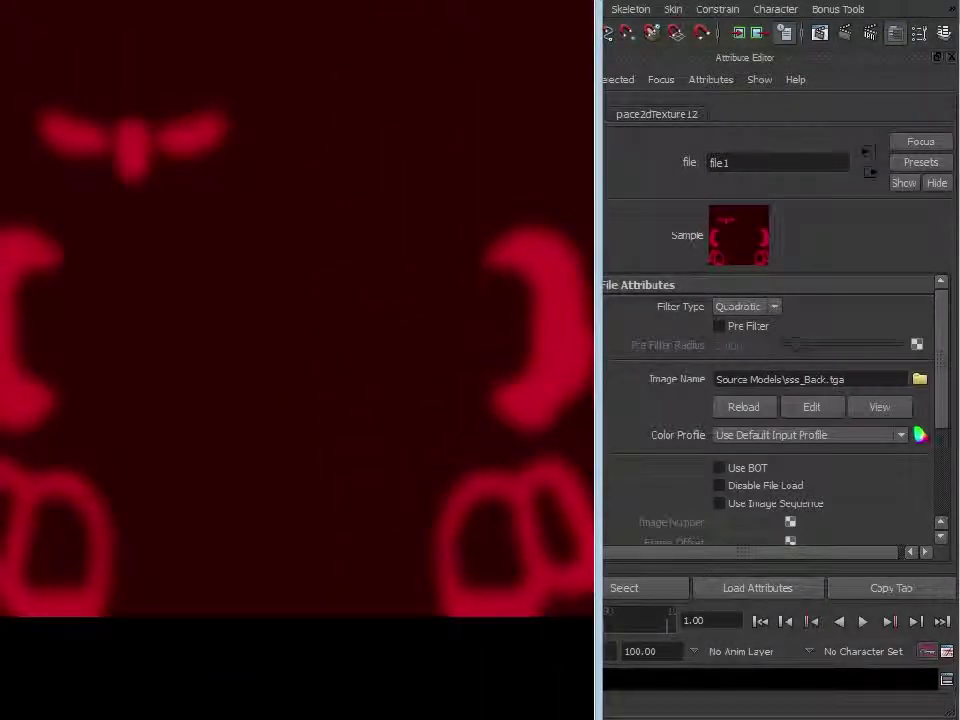
pyautogui.moveTo(606, 306); pyautogui.dragTo(933, 280)
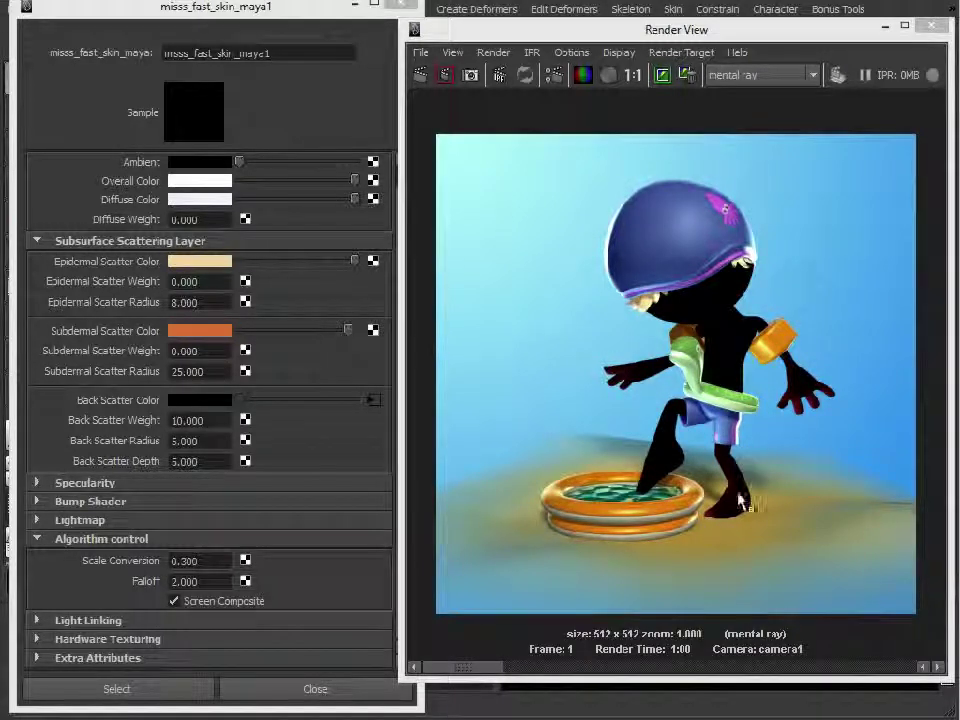
pyautogui.moveTo(484, 668); pyautogui.dragTo(536, 673)
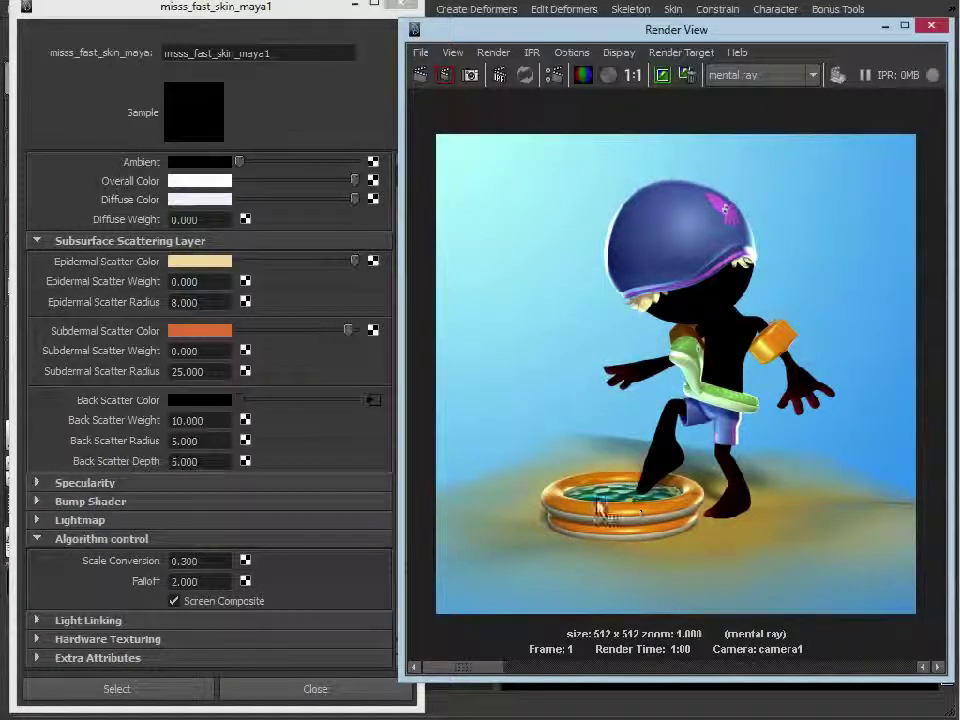
pyautogui.moveTo(493, 670)
pyautogui.mouseDown()
pyautogui.moveTo(577, 673)
pyautogui.moveTo(483, 678)
pyautogui.mouseUp()
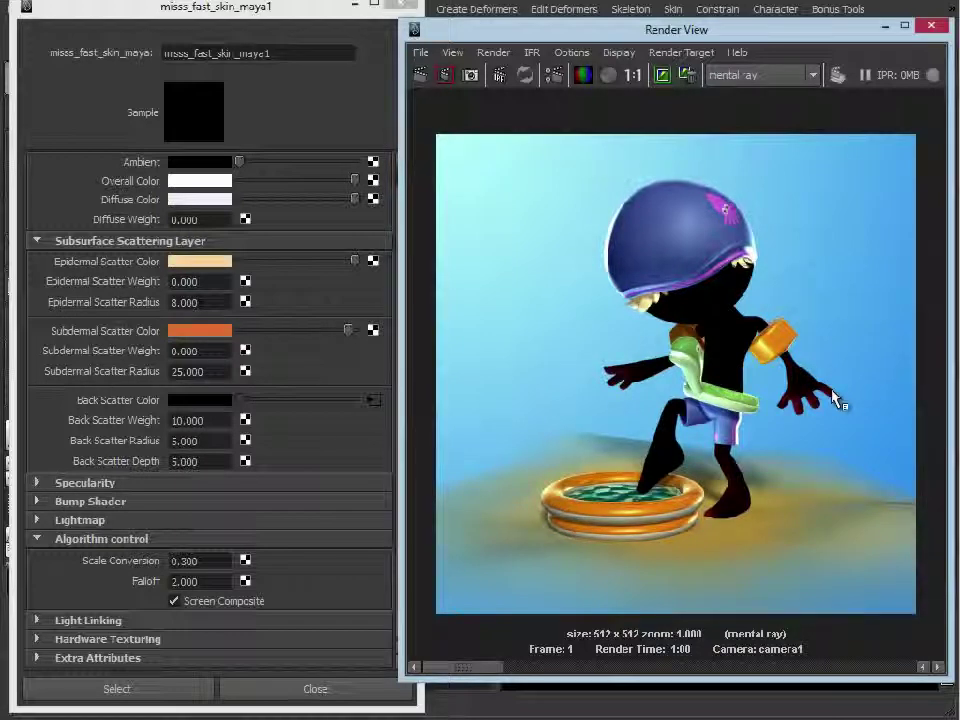
# Collapse the Algorithm control settings, and set the Subdermal Scatter Radius to 10 and the Subdermal Scatter Weight to 1
pyautogui.click(206, 538)
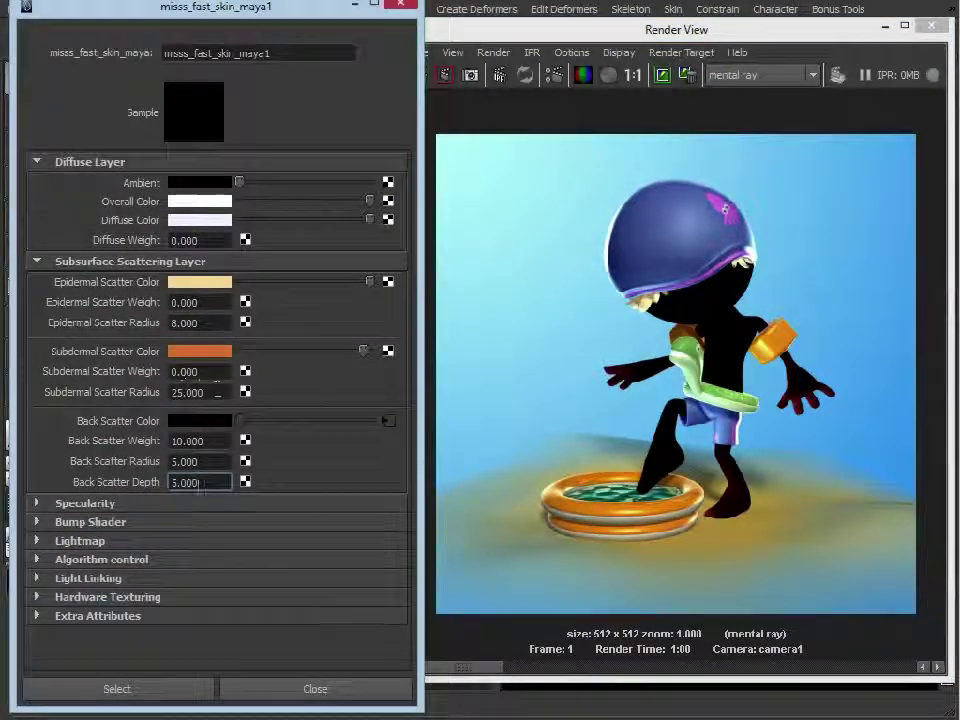
pyautogui.write('5')
pyautogui.hotkey('shift', 'Tab')
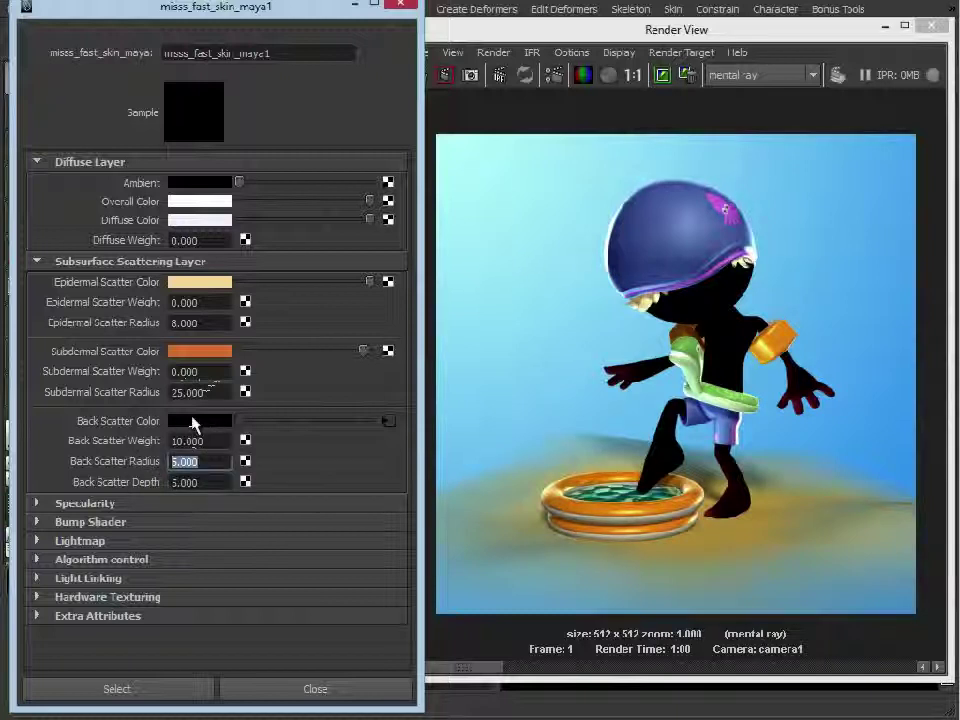
pyautogui.click(212, 391)
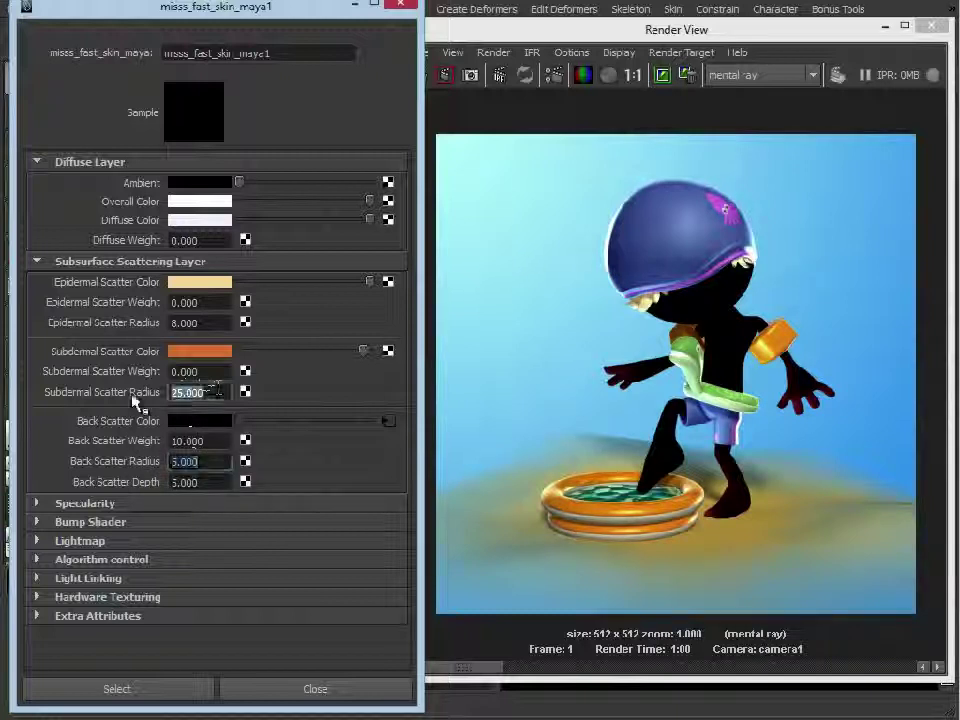
pyautogui.press('BackSpace')
pyautogui.write('10')
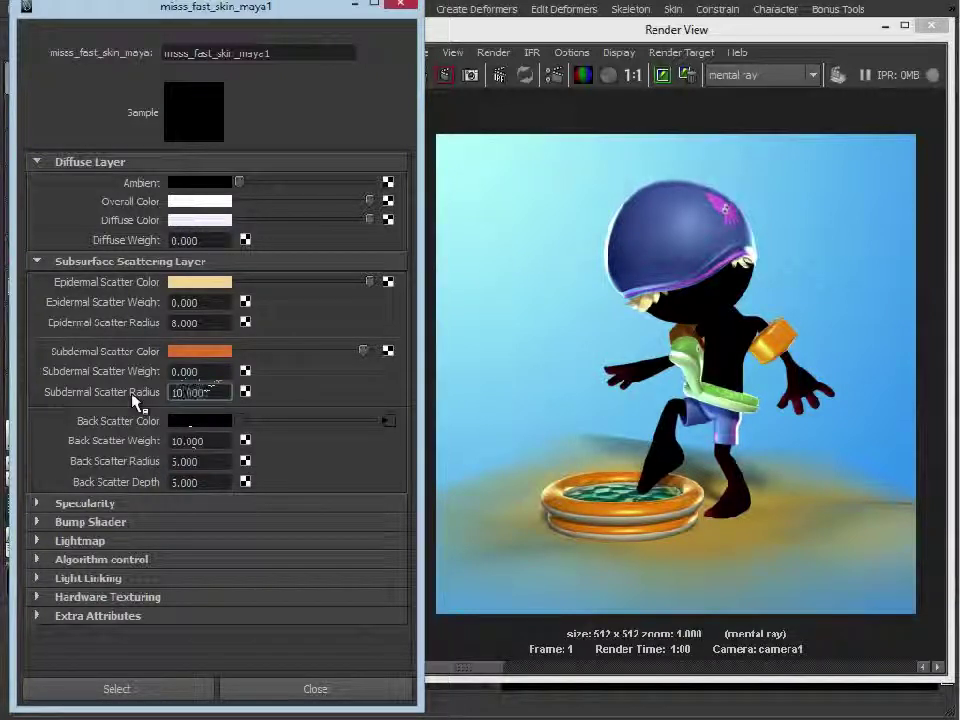
pyautogui.click(212, 372)
pyautogui.write('1')
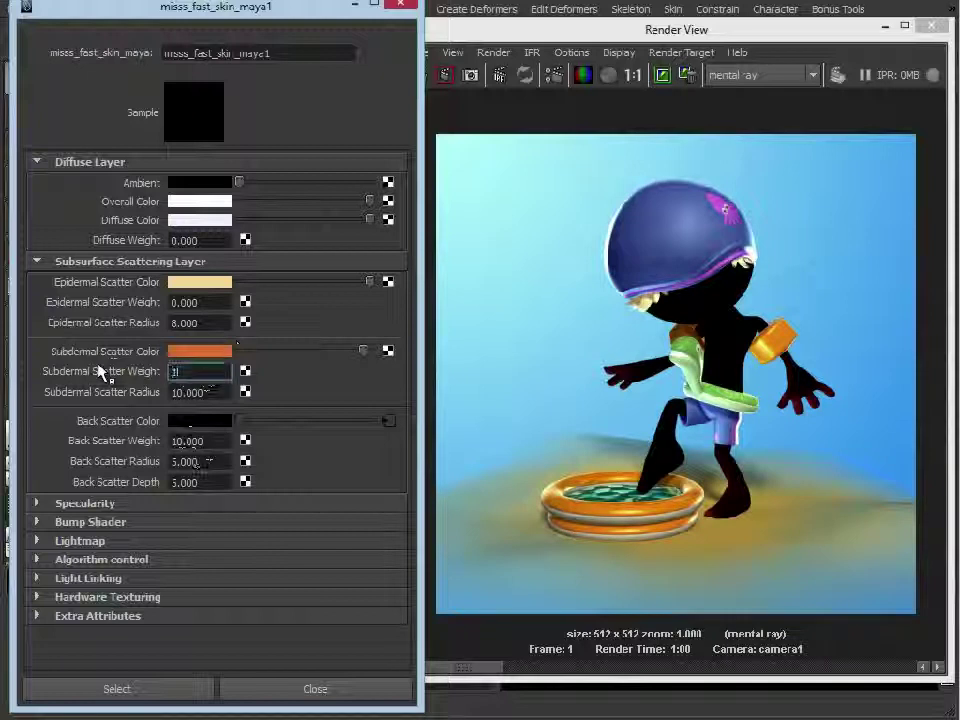
pyautogui.press('Return')
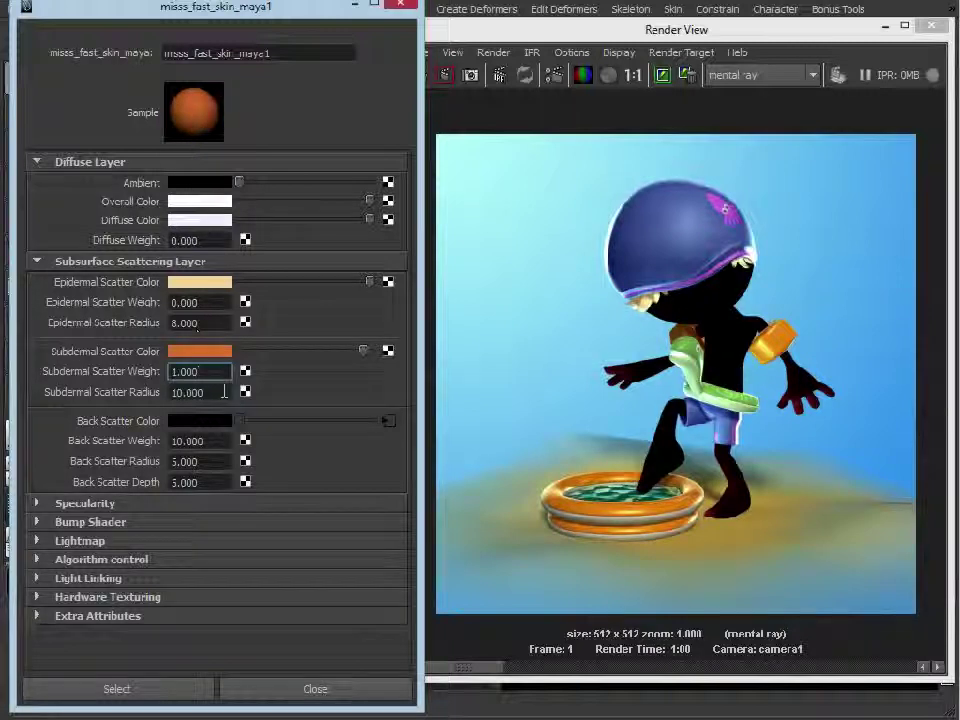
# Set the Diffuse Weight to 0.4 and re-render the character in the Render View
pyautogui.click(210, 240)
pyautogui.doubleClick(210, 240)
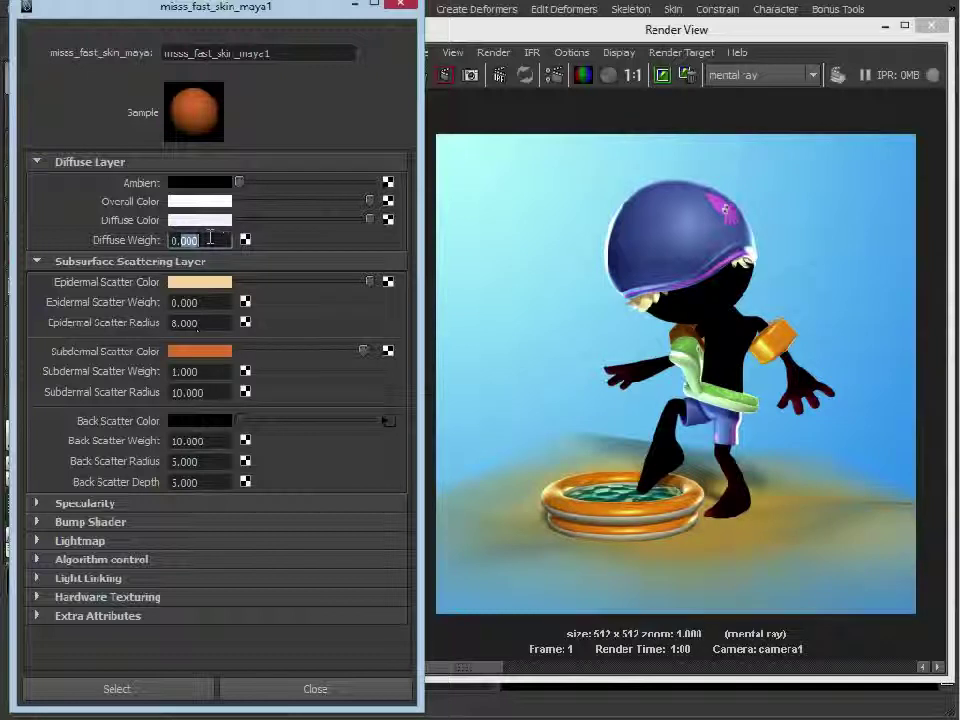
pyautogui.write('0.4')
pyautogui.press('Return')
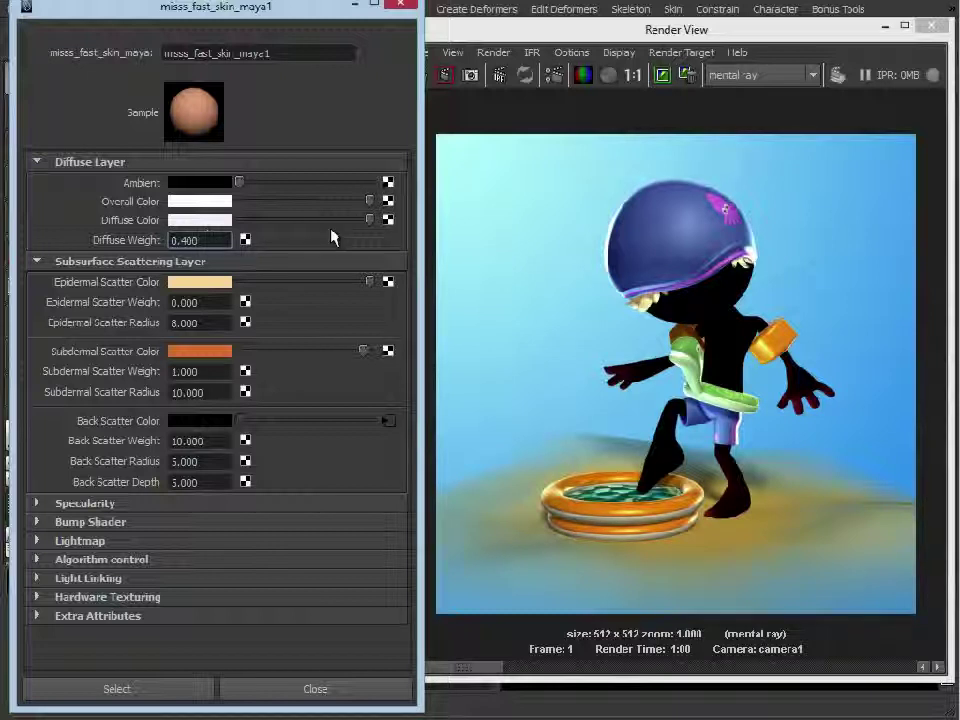
pyautogui.click(208, 392)
pyautogui.doubleClick(240, 373)
pyautogui.doubleClick(214, 391)
pyautogui.hotkey('shift', 'Tab')
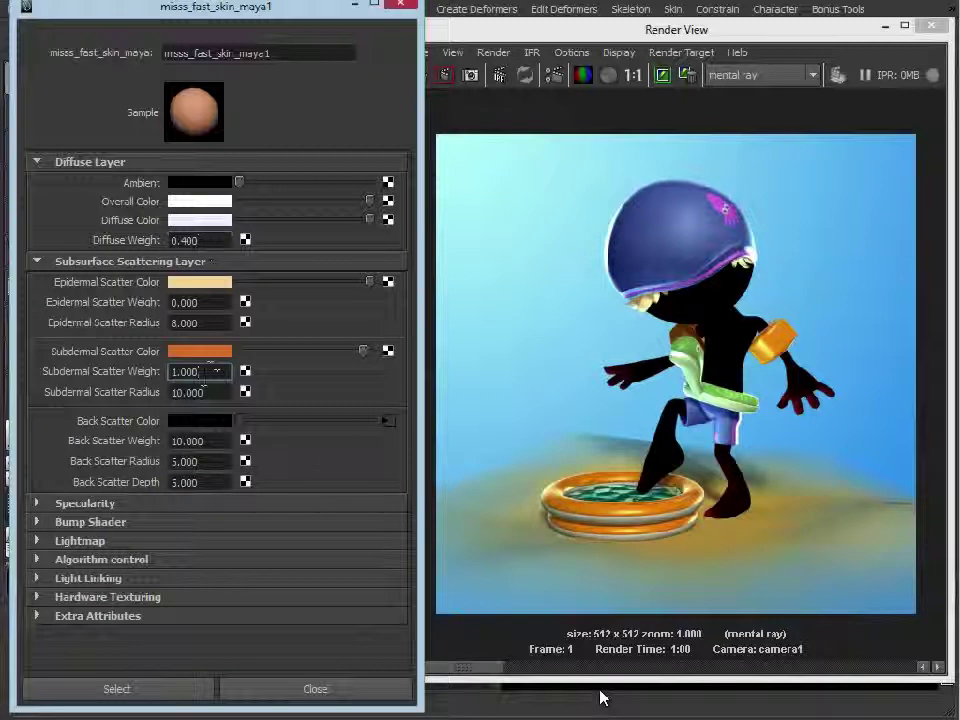
pyautogui.click(690, 35)
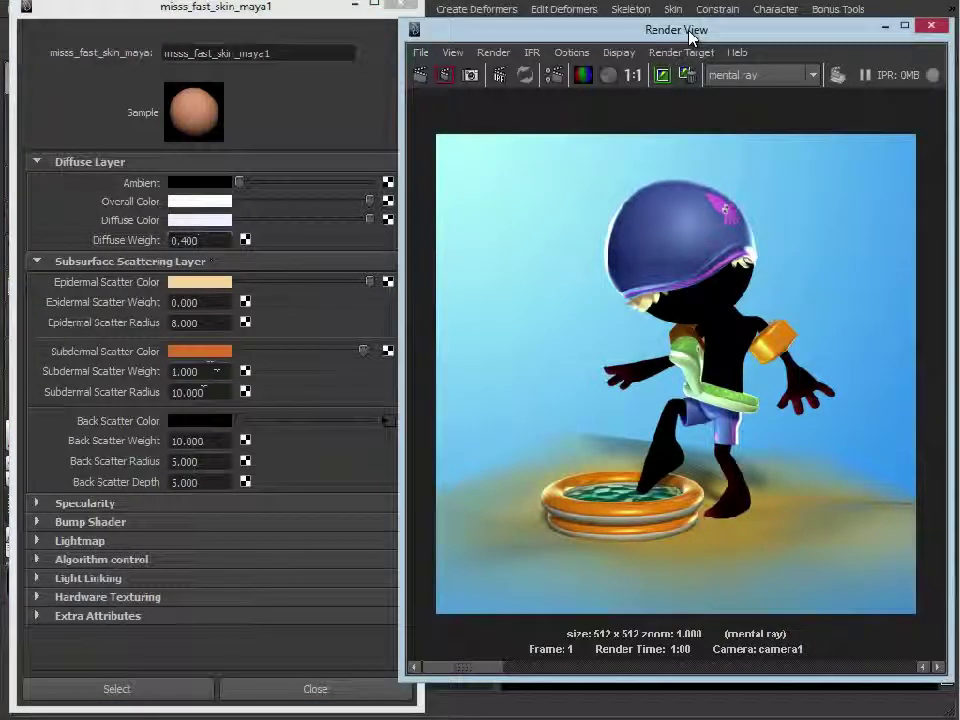
pyautogui.click(663, 77)
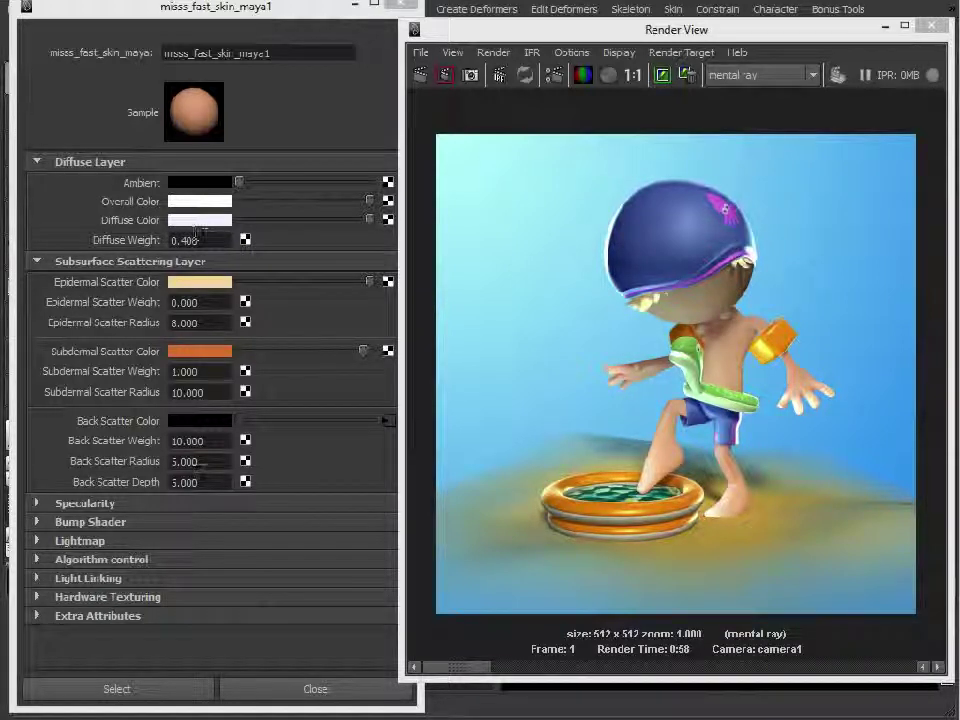
# Set the Back Scatter Weight to 5, Subdermal Scatter Weight to 0.5 and Subdermal Scatter Radius to 5, and re-render the character
pyautogui.click(190, 441)
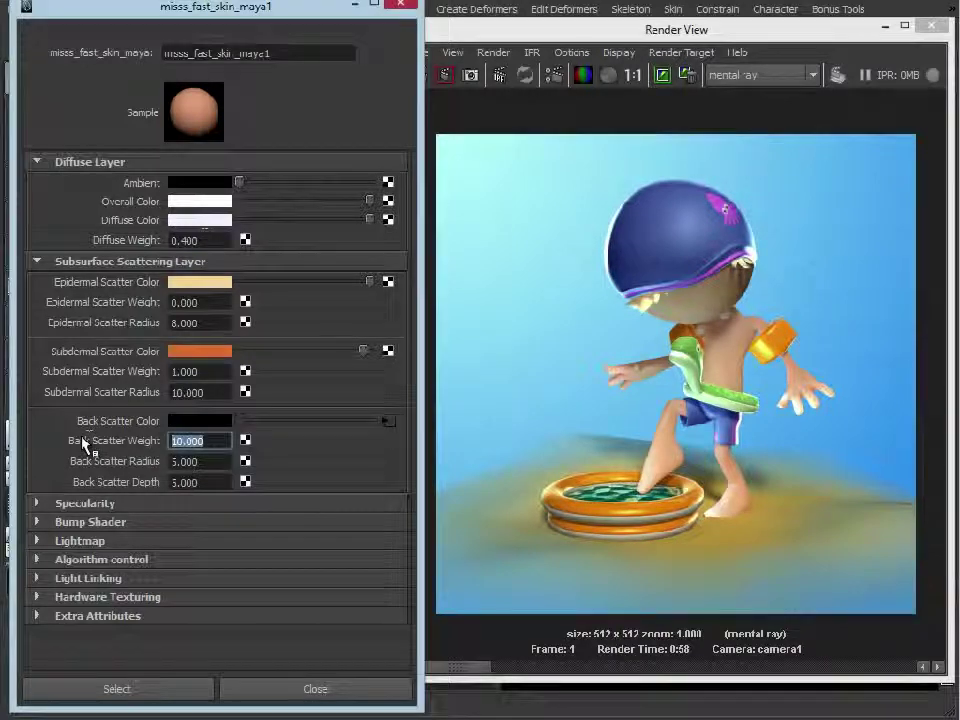
pyautogui.write('5.000')
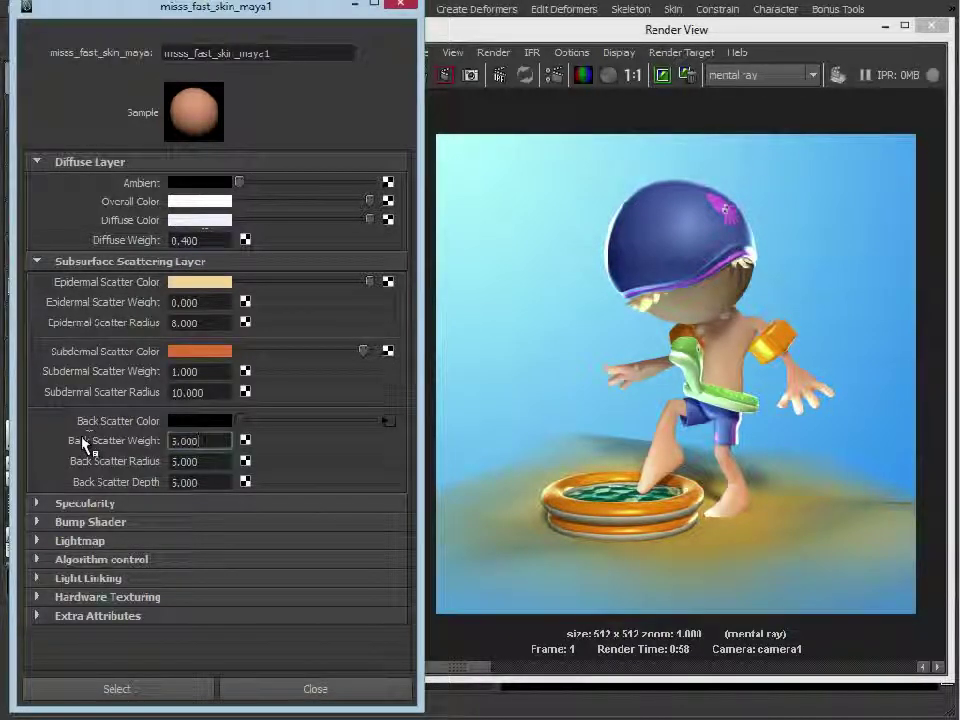
pyautogui.doubleClick(213, 371)
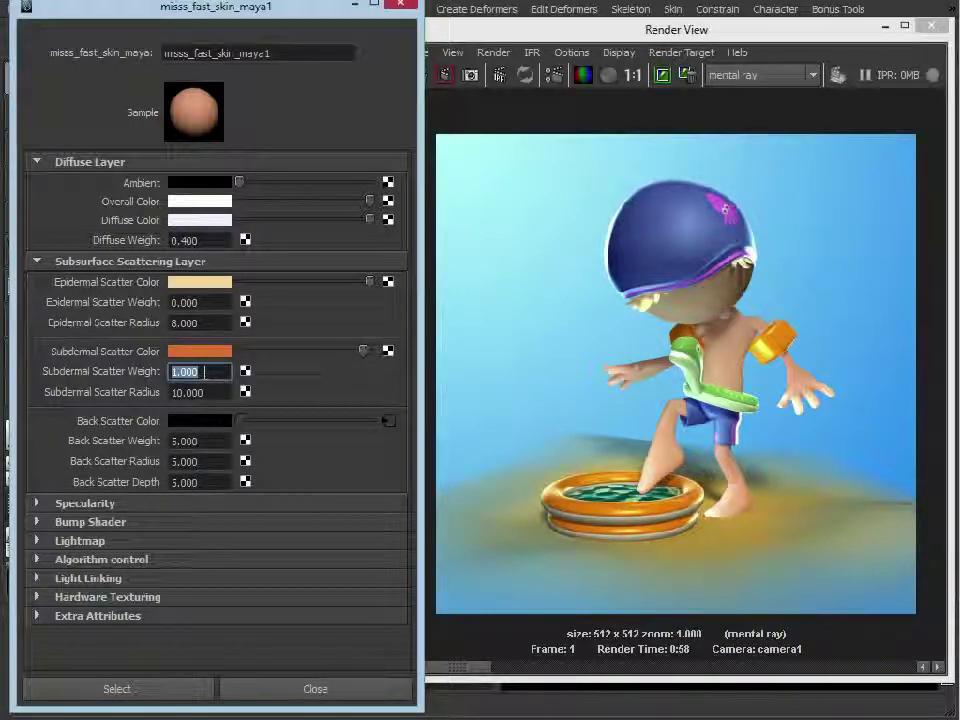
pyautogui.write('1.3')
pyautogui.write('0.500')
pyautogui.press('Tab')
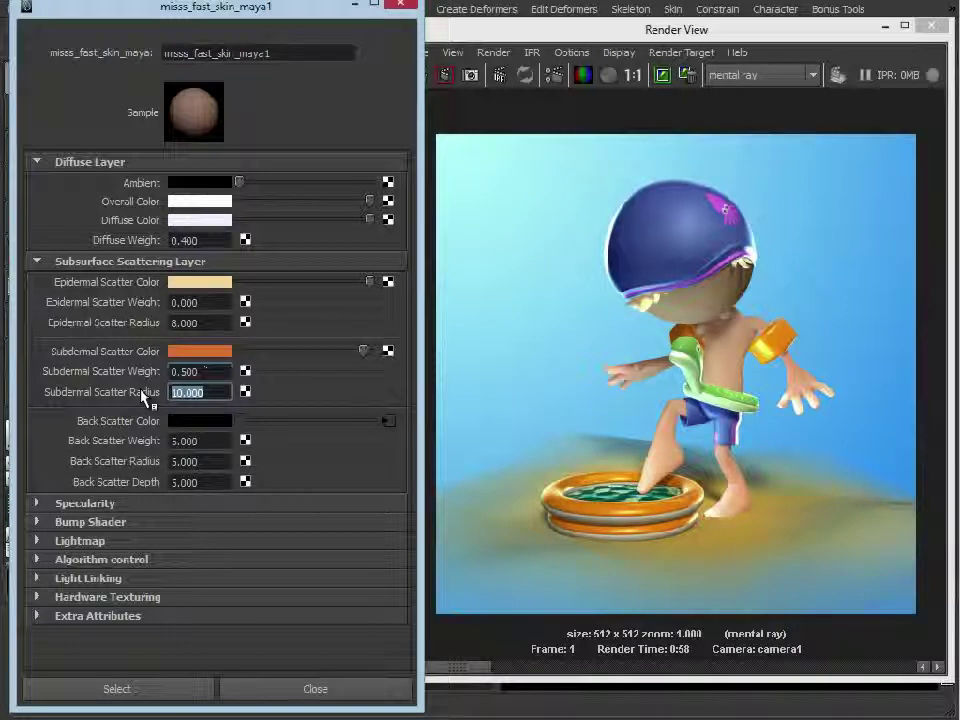
pyautogui.write('5.000')
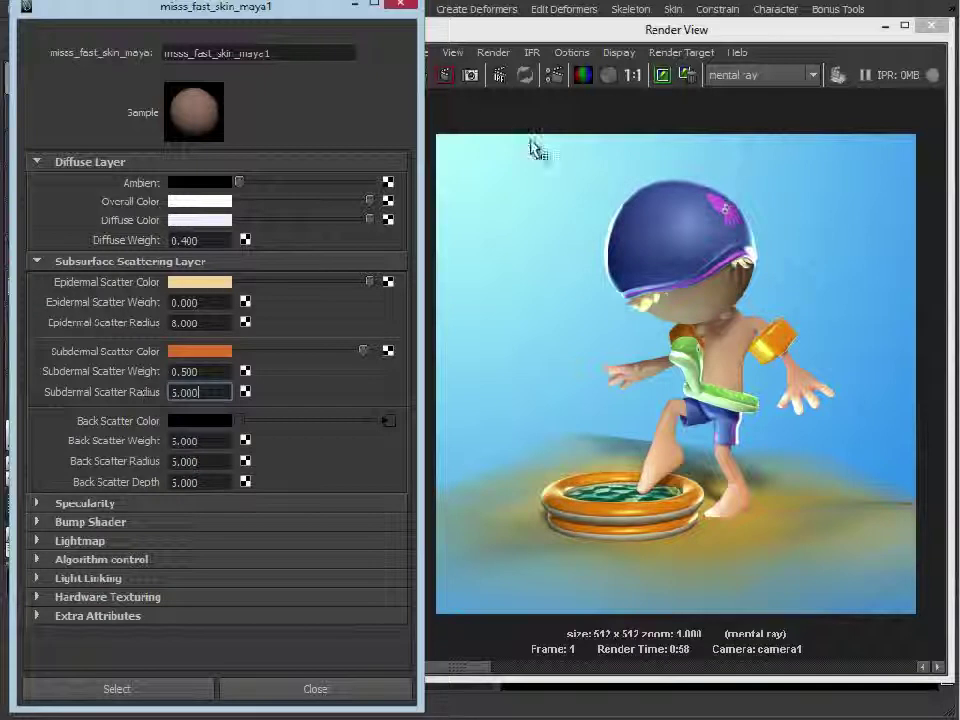
pyautogui.moveTo(530, 29); pyautogui.dragTo(505, 29)
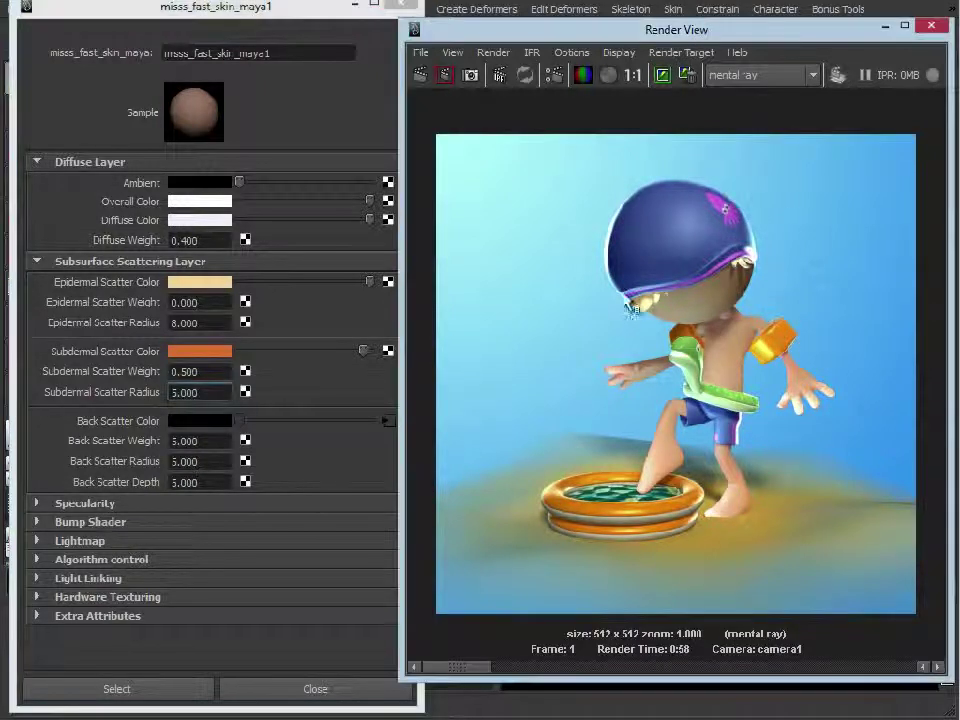
pyautogui.click(421, 75)
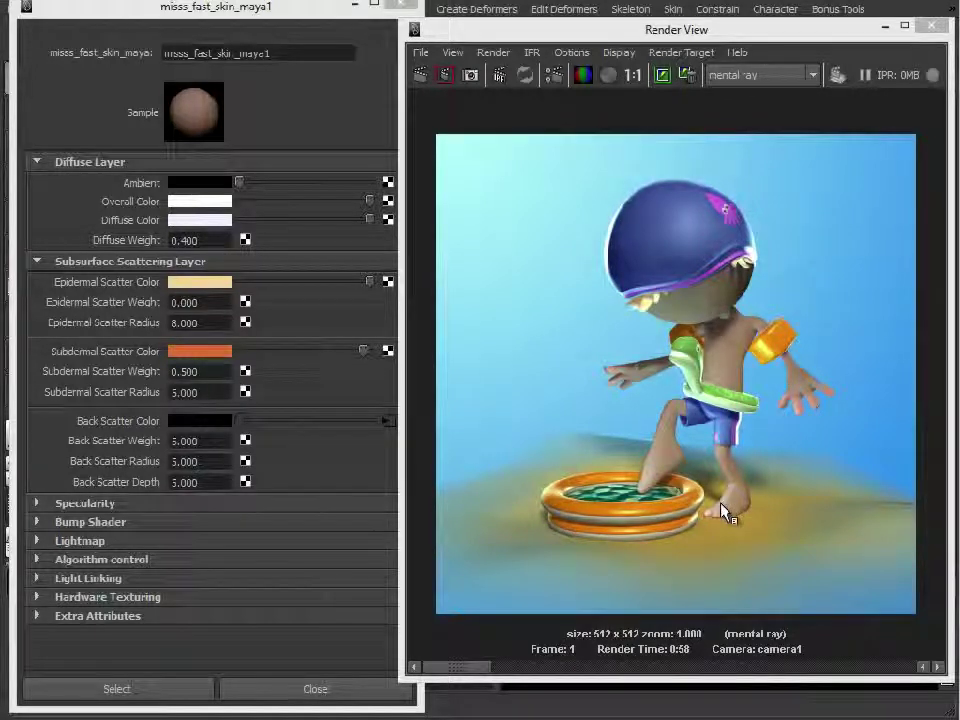
# Set the Back Scatter Depth and the Back Scatter Weight to 3
pyautogui.click(206, 481)
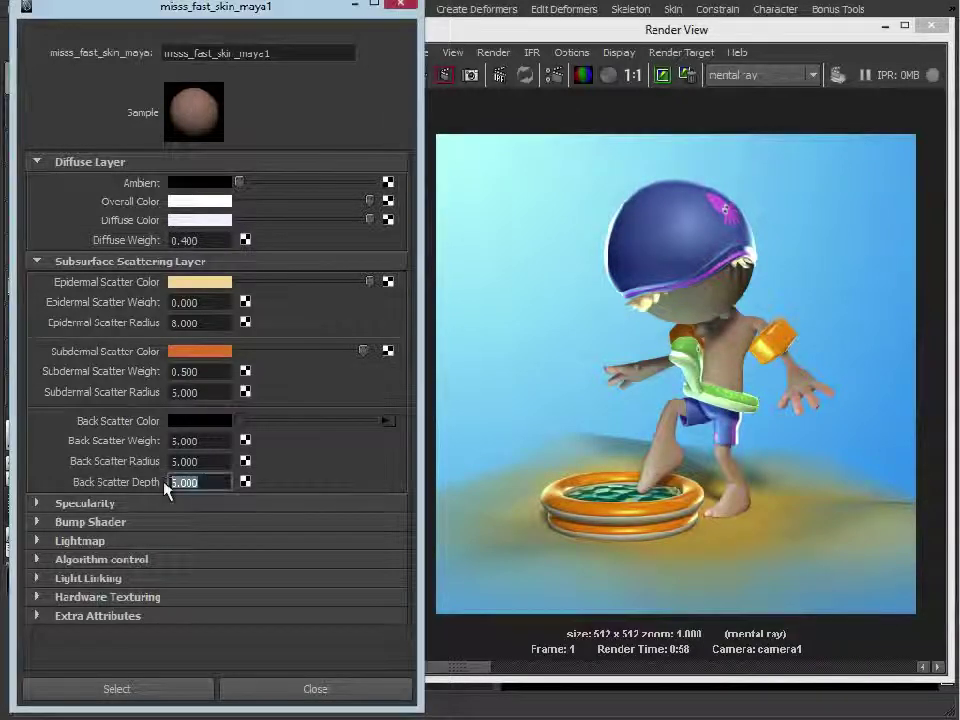
pyautogui.write('3')
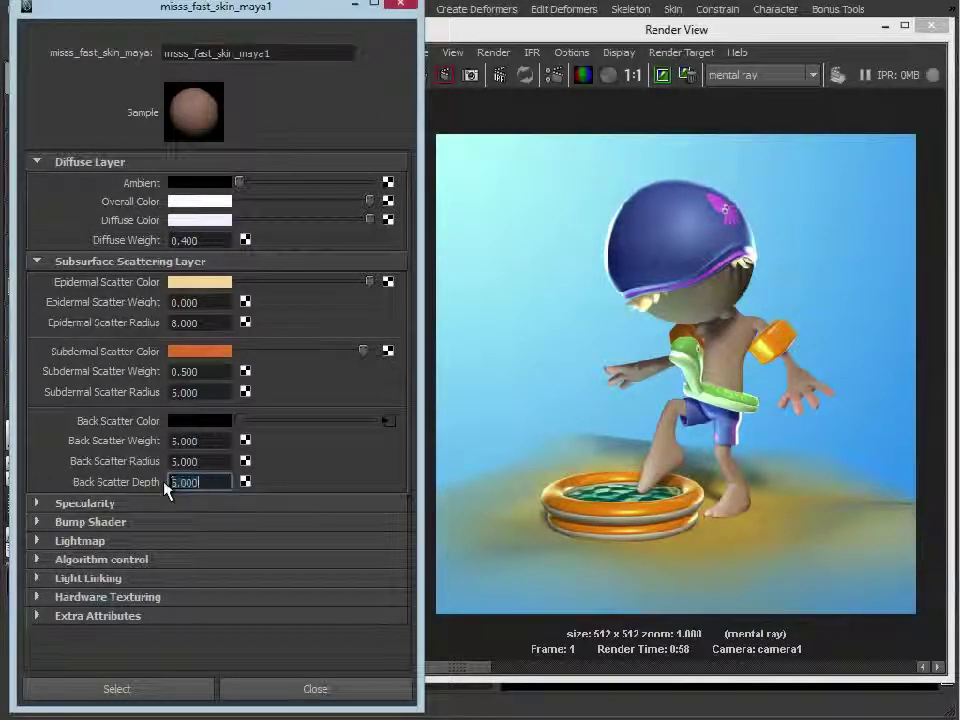
pyautogui.click(221, 440)
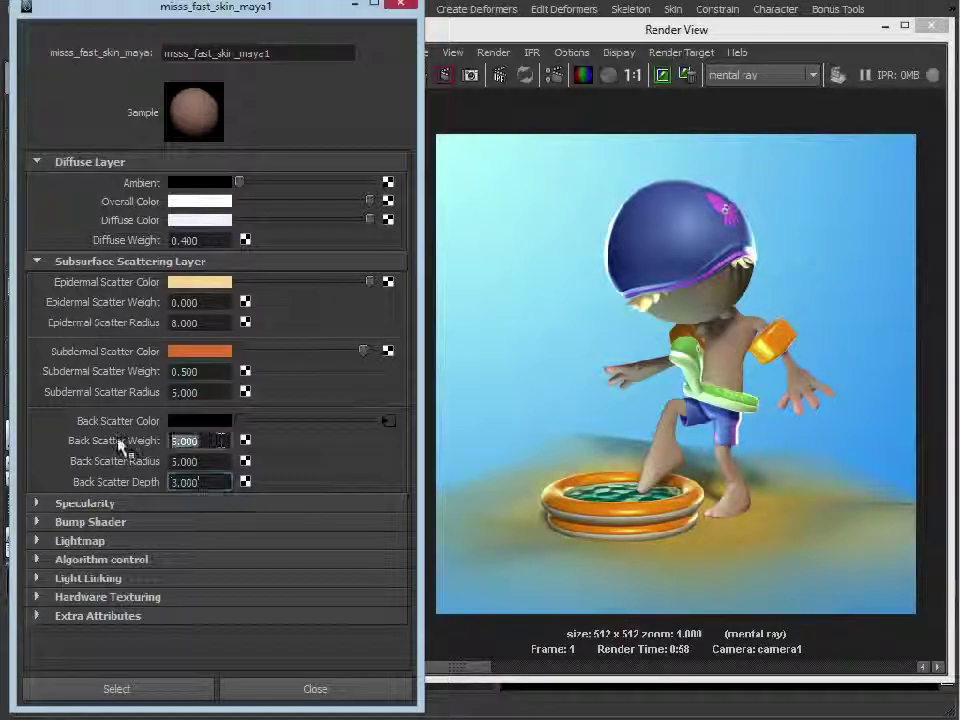
pyautogui.write('3')
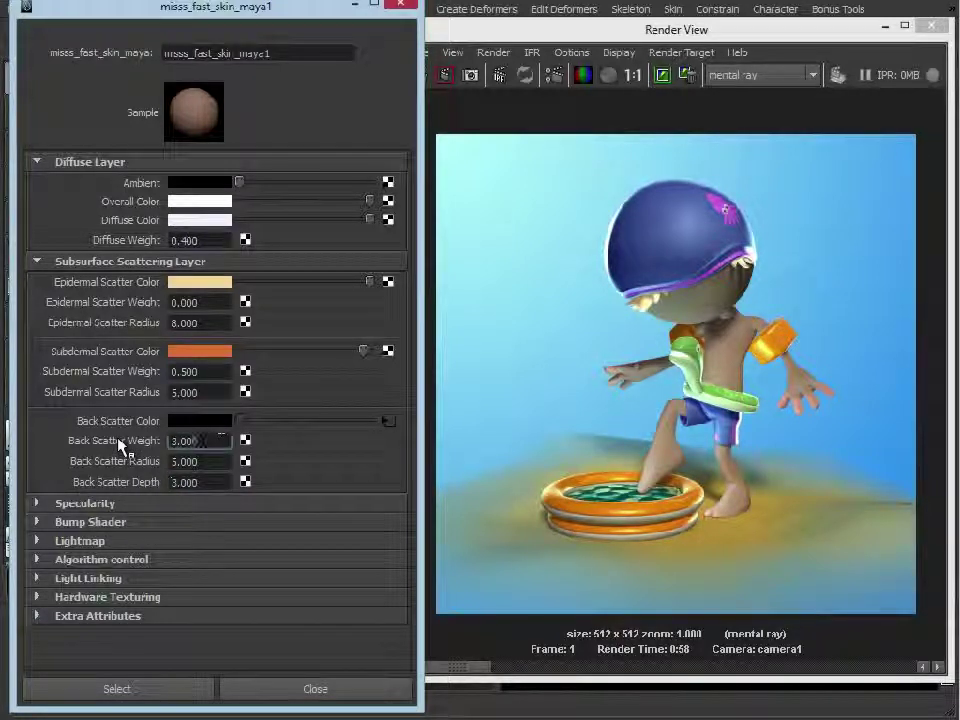
# Set the Subdermal Scatter Radius to 7.5
pyautogui.click(201, 371)
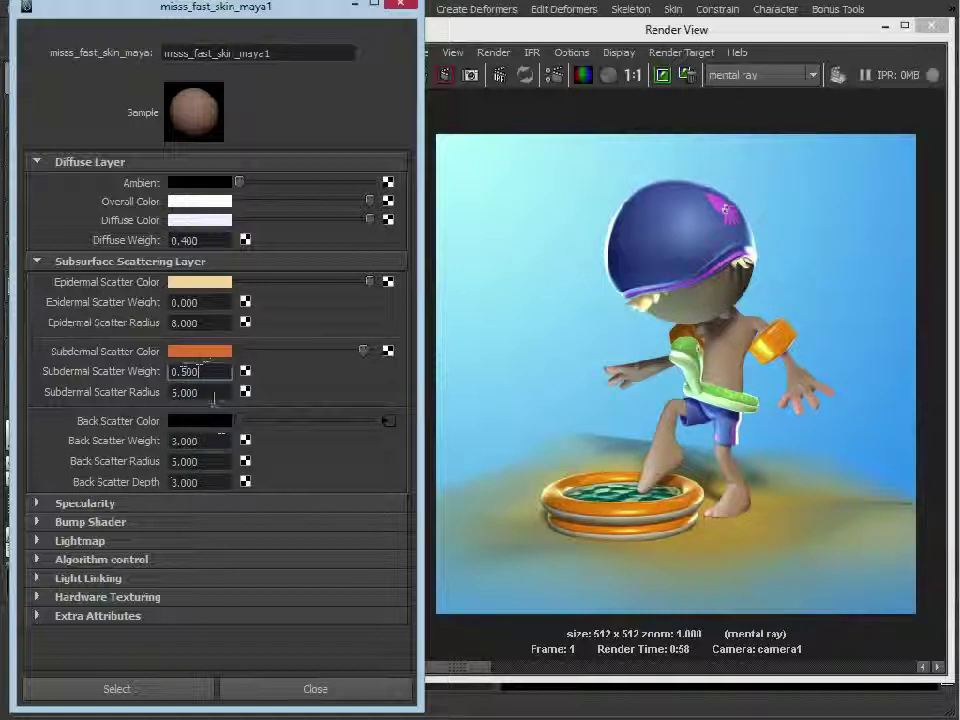
pyautogui.press('Tab')
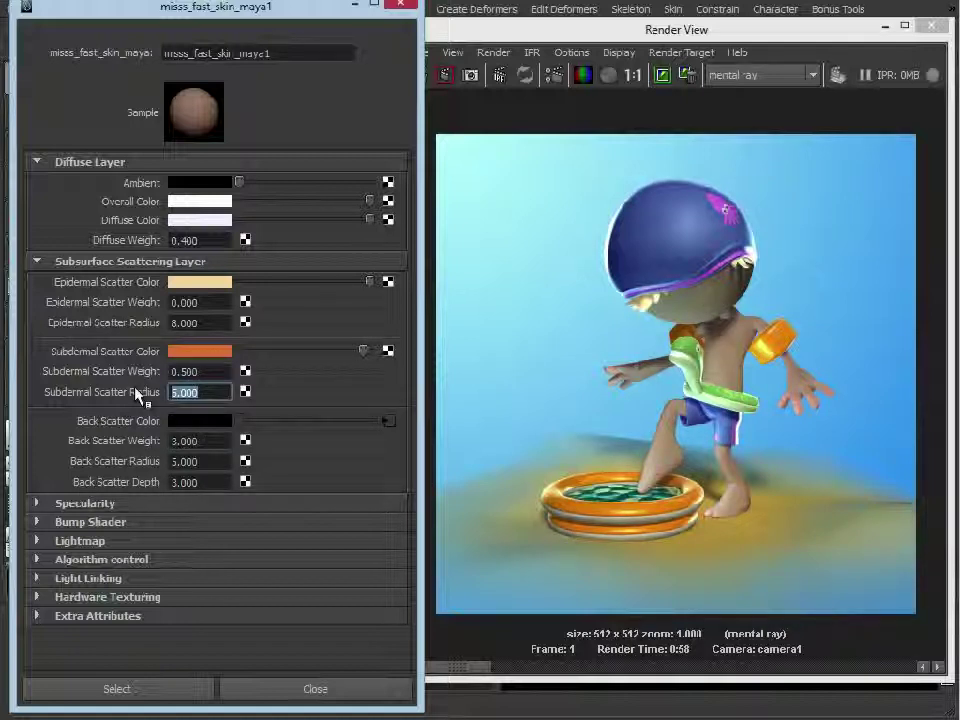
pyautogui.write('7.50')
pyautogui.press('Return')
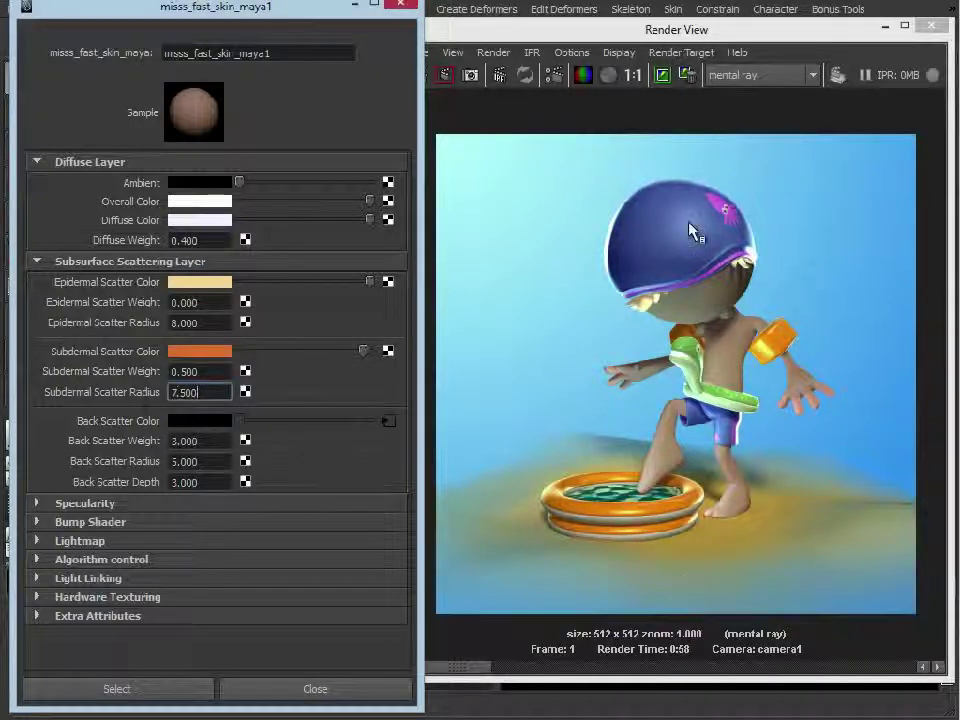
# Set the Epidermal Scatter Weight to 0.5 and re-render the character in the Render View
pyautogui.doubleClick(220, 300)
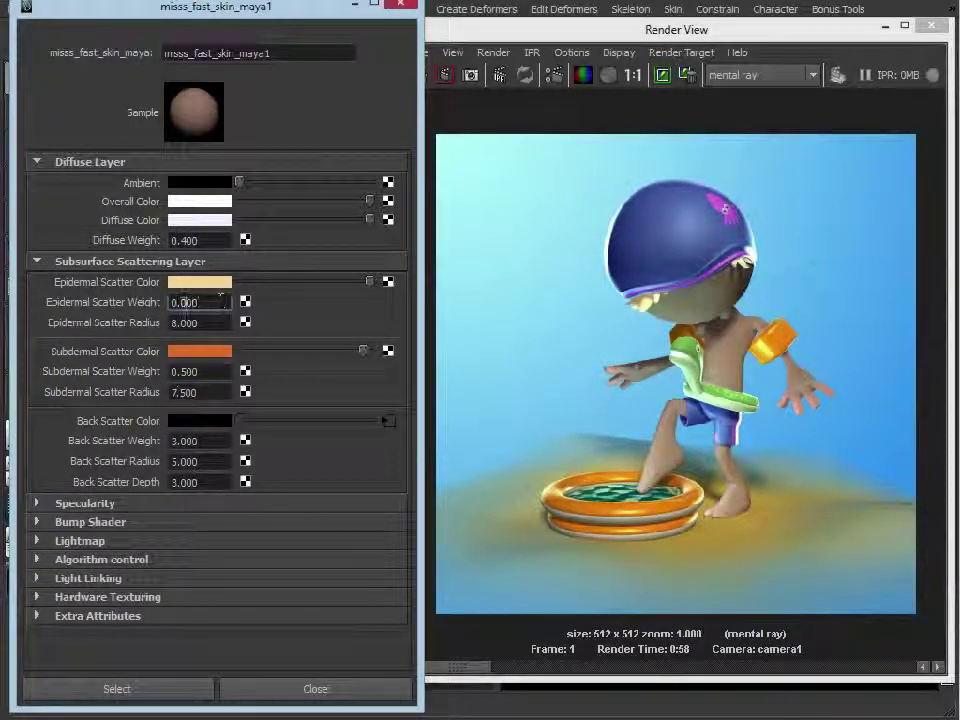
pyautogui.tripleClick(220, 300)
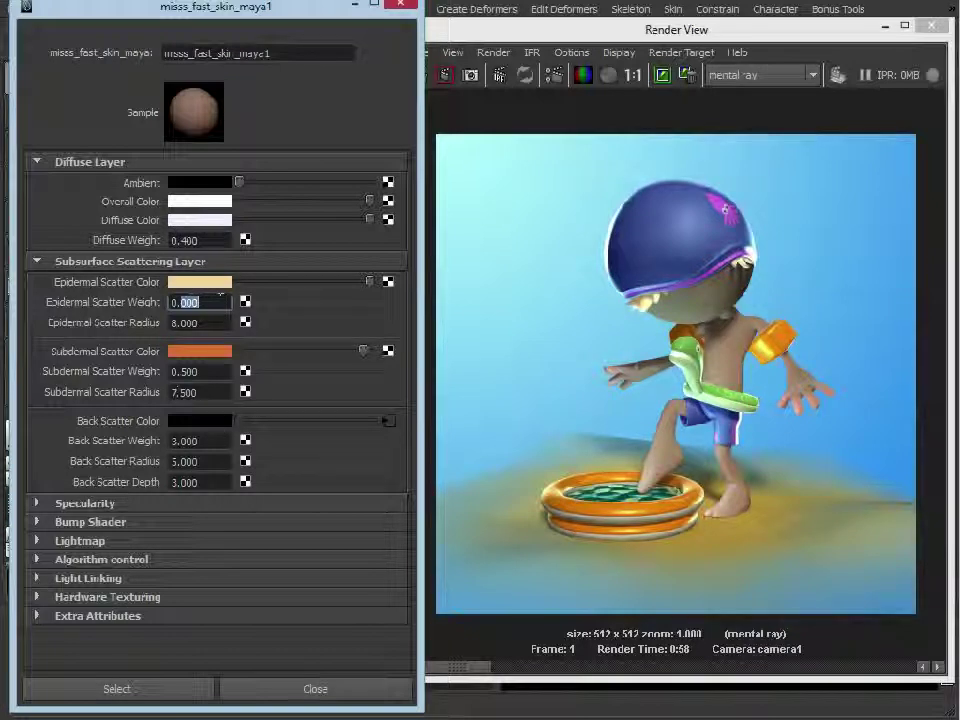
pyautogui.write('0.5')
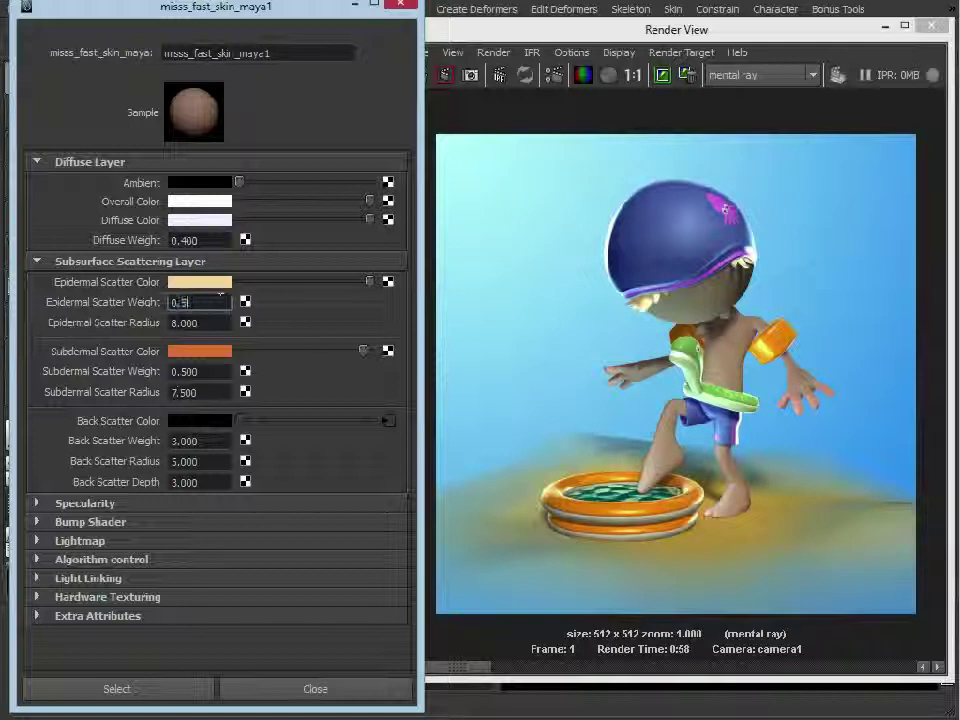
pyautogui.press('Return')
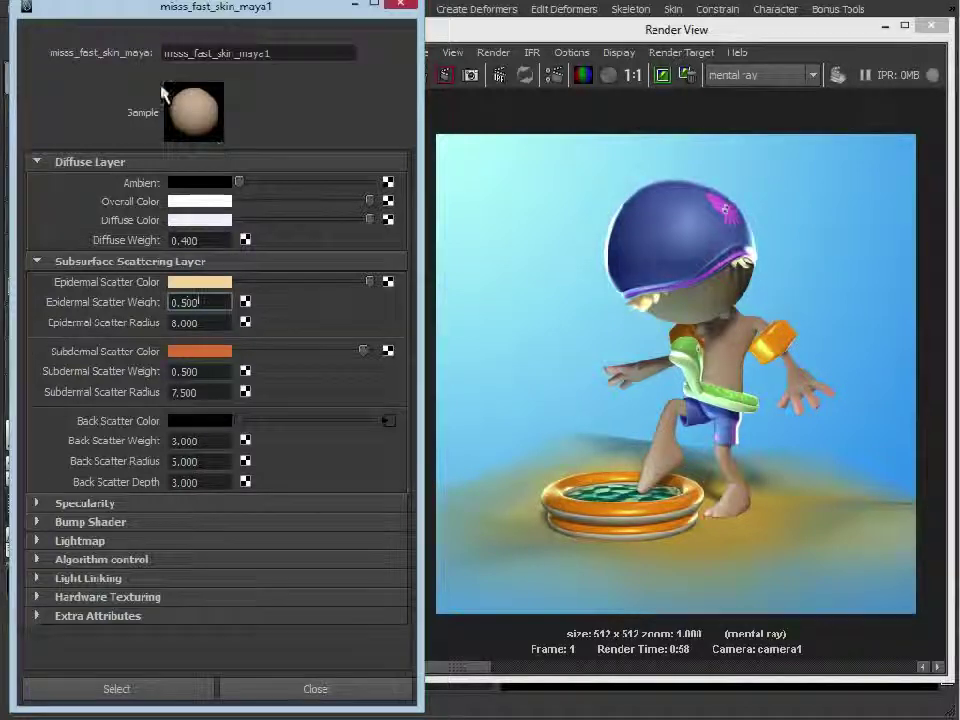
pyautogui.click(731, 36)
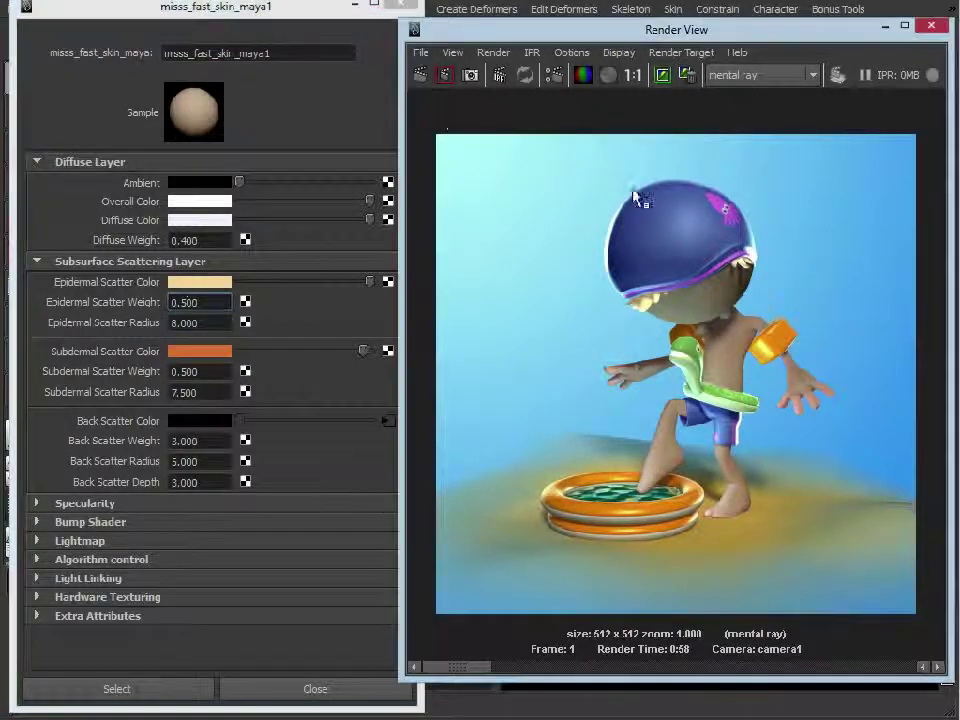
pyautogui.click(423, 77)
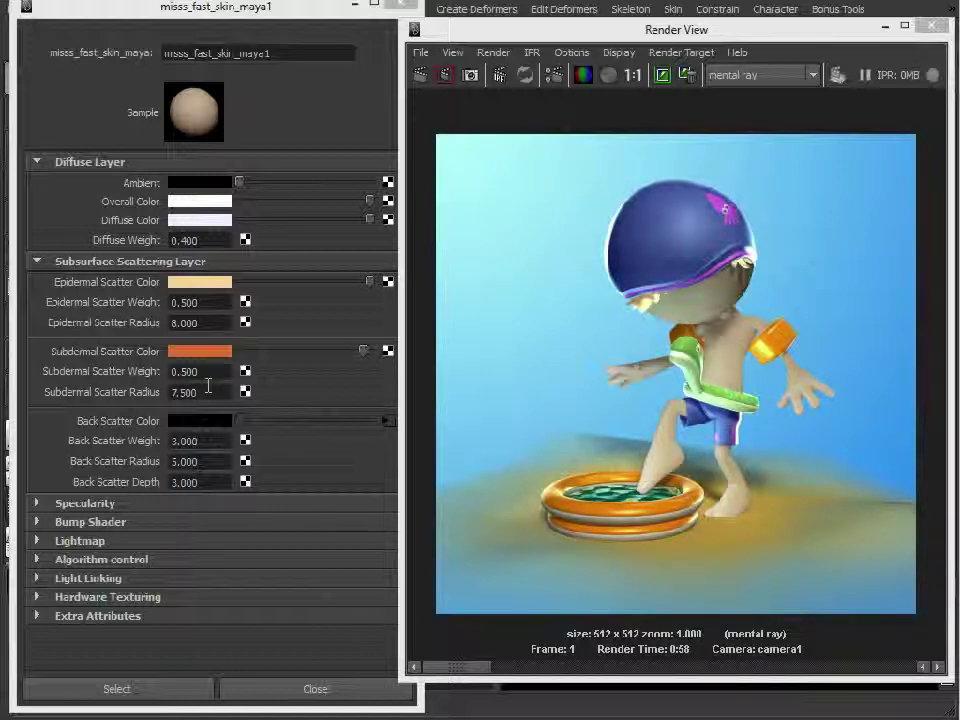
# Collapse the Subsurface Scattering Layer settings and expand the Specularity settings of the skin material
pyautogui.click(262, 272)
pyautogui.click(262, 268)
pyautogui.click(250, 266)
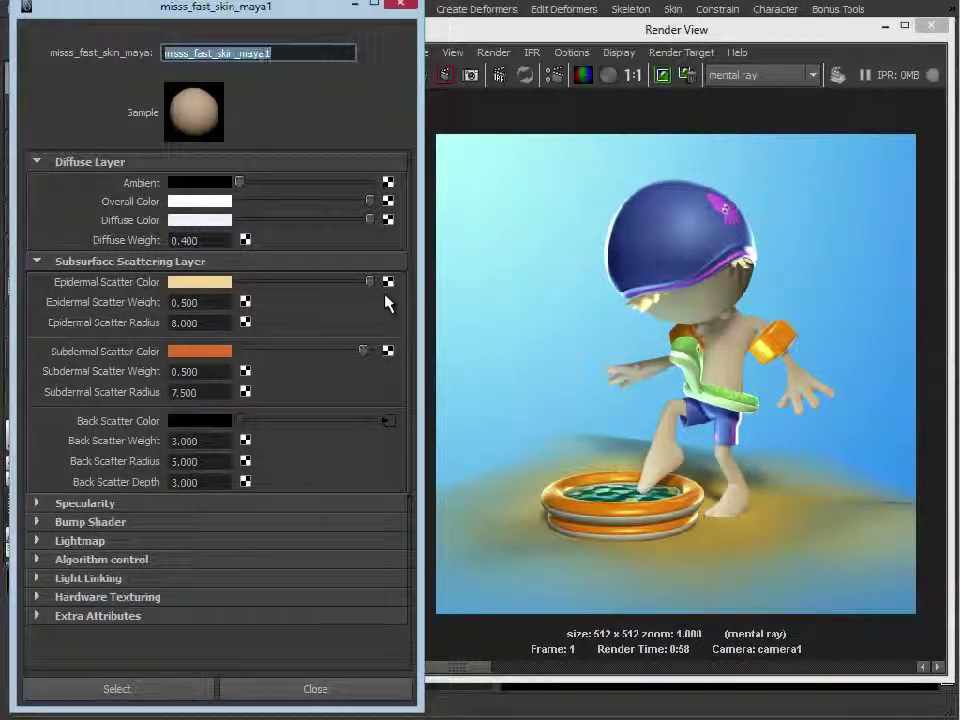
pyautogui.click(271, 266)
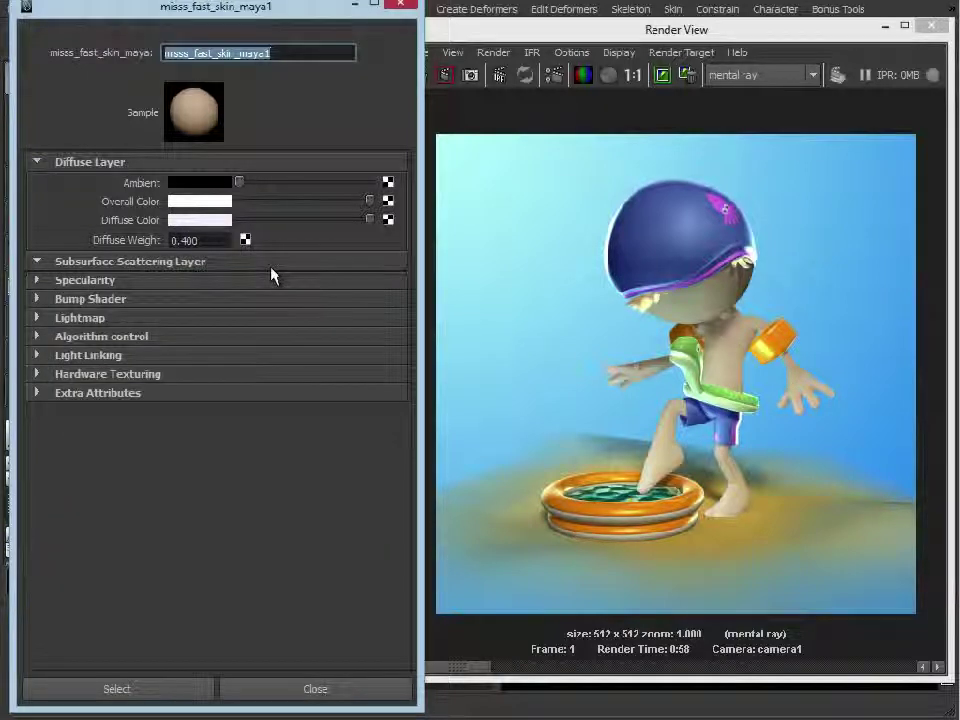
pyautogui.click(128, 283)
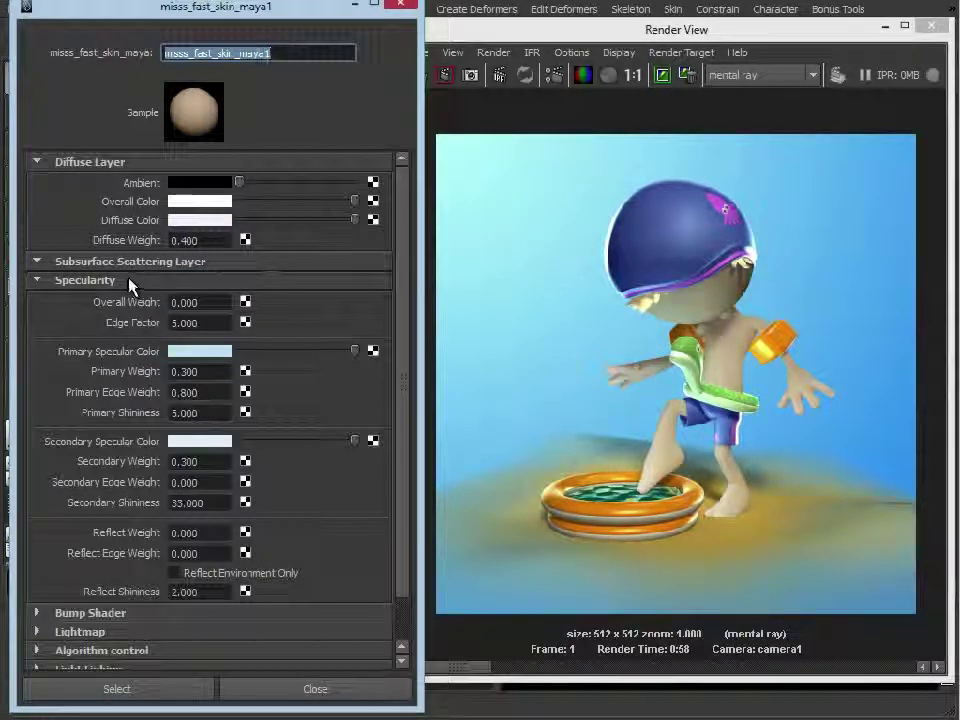
pyautogui.click(110, 615)
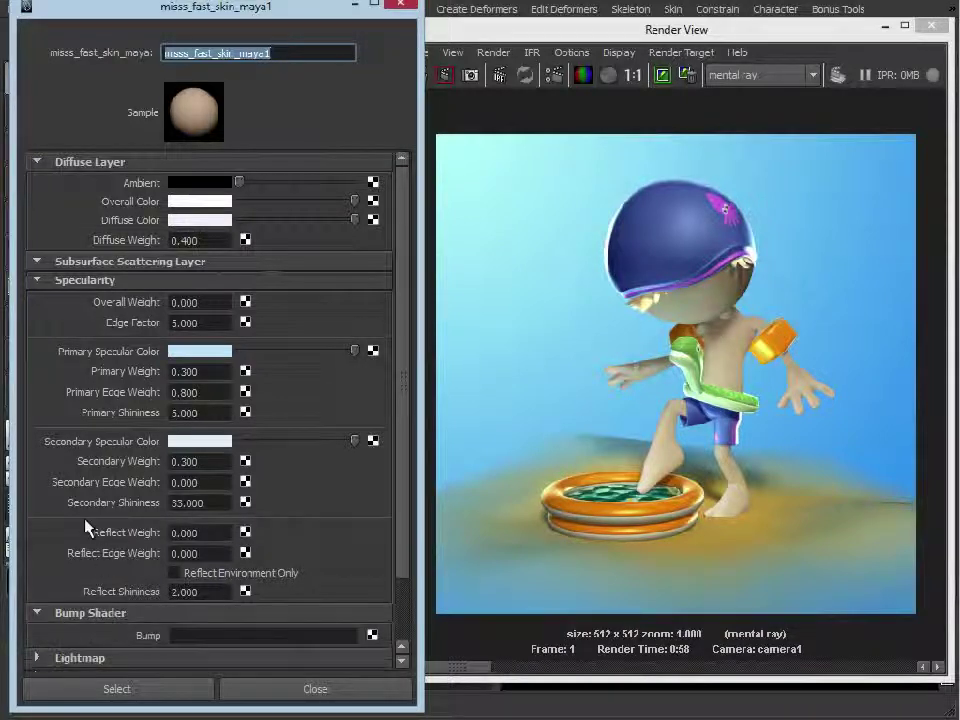
pyautogui.scroll(-1, 100, 550)
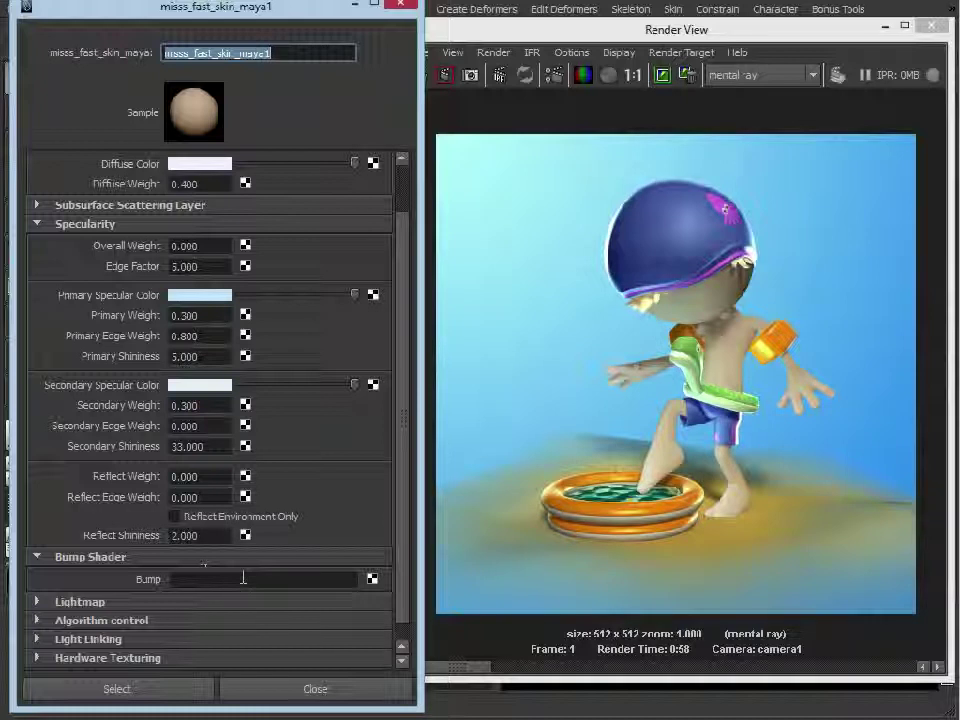
pyautogui.click(222, 558)
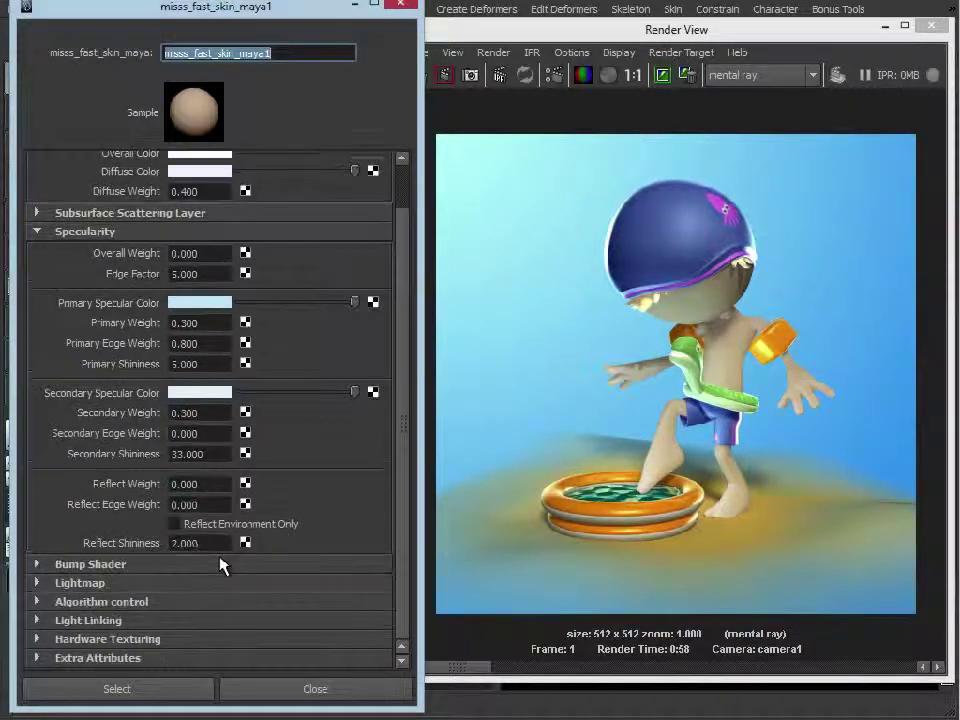
pyautogui.scroll(2, 294, 480)
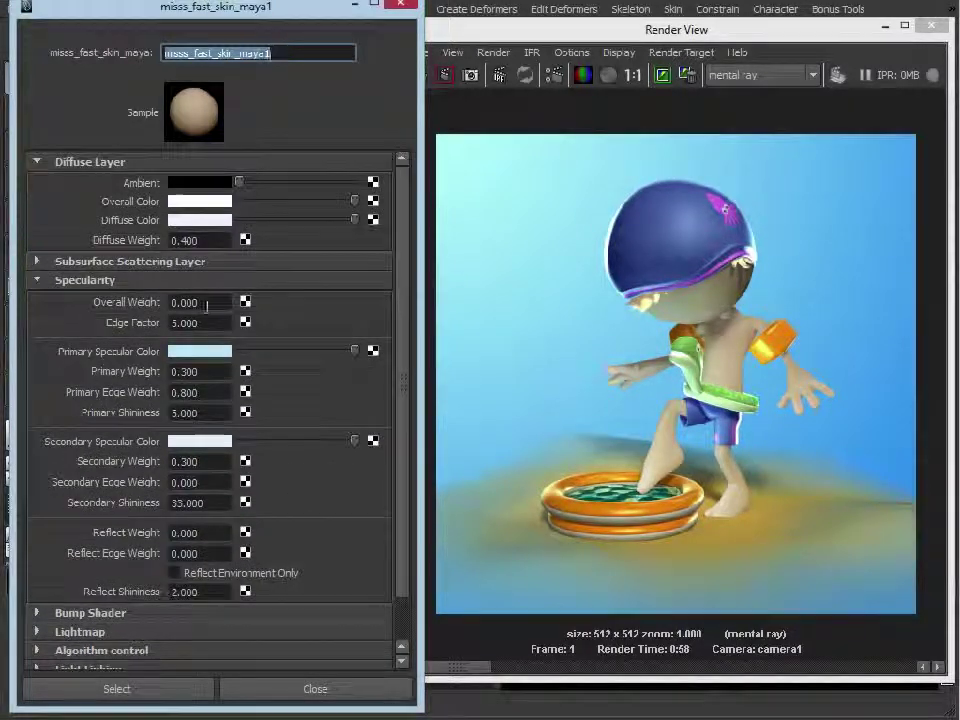
# Set the specular Overall Weight to 1 and the Secondary Weight to 0
pyautogui.click(218, 302)
pyautogui.doubleClick(190, 302)
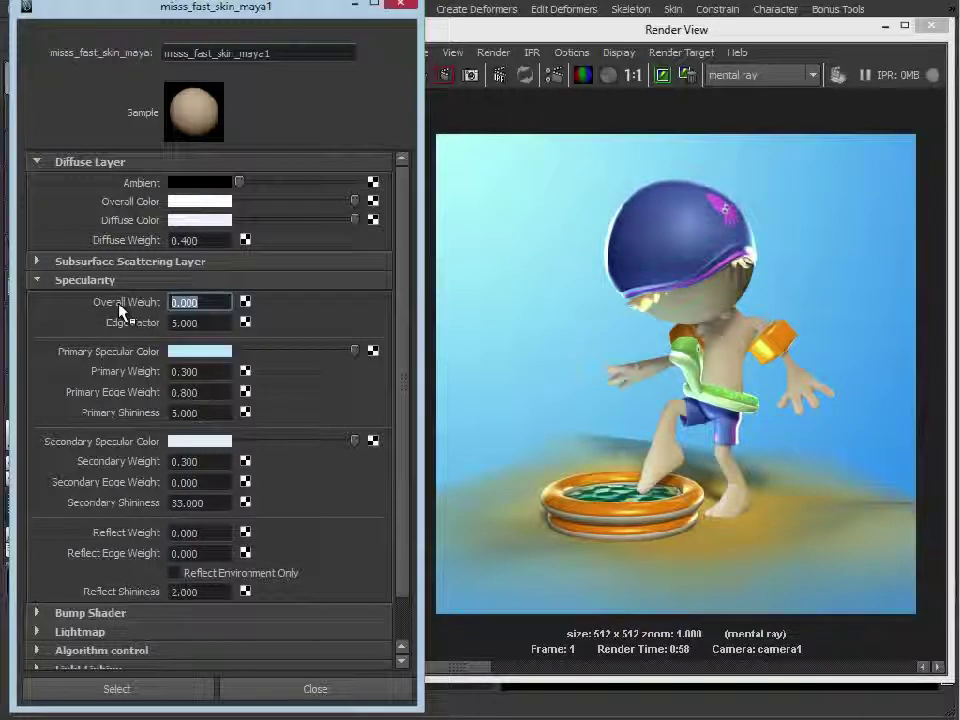
pyautogui.write('1')
pyautogui.press('Return')
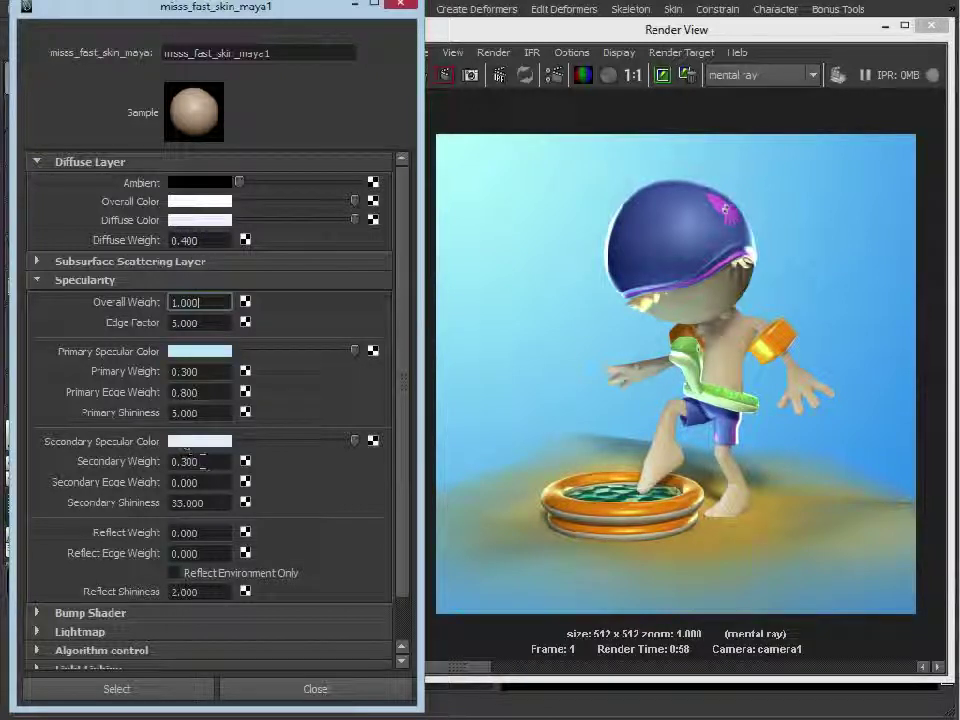
pyautogui.doubleClick(203, 461)
pyautogui.write('0.000')
pyautogui.press('Return')
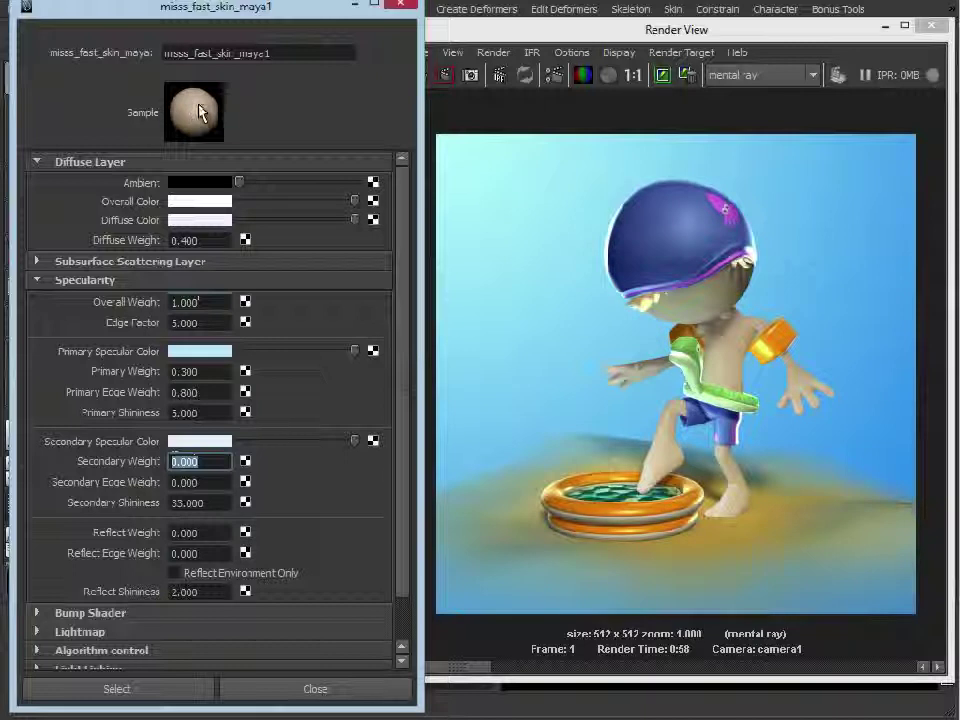
# Try a Secondary Weight of 0.5 on the material sample and return it to 0
pyautogui.click(199, 460)
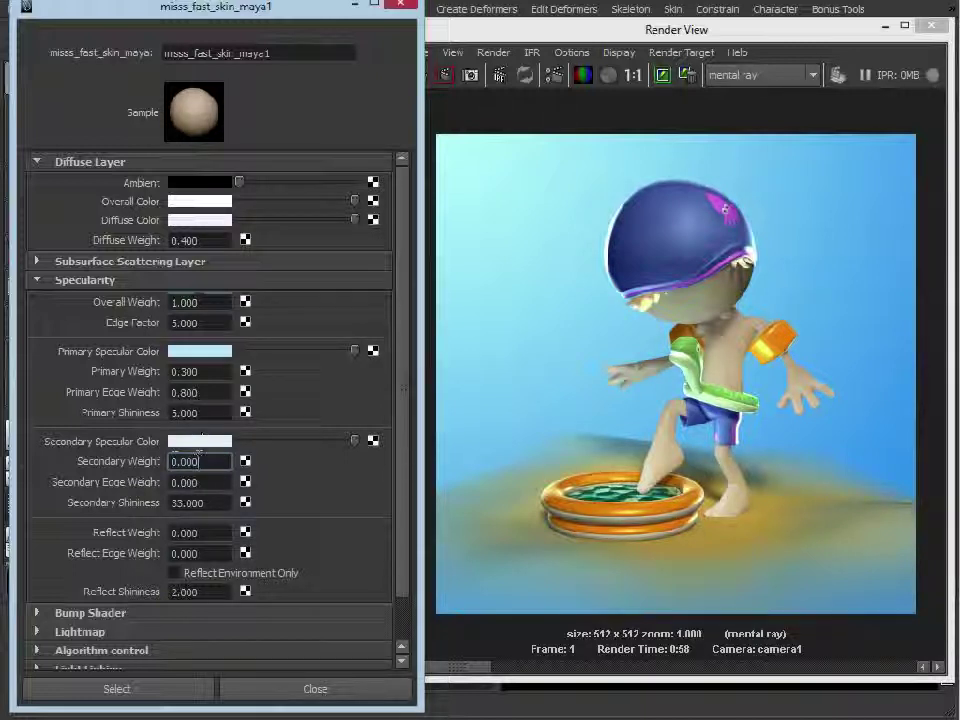
pyautogui.doubleClick(205, 461)
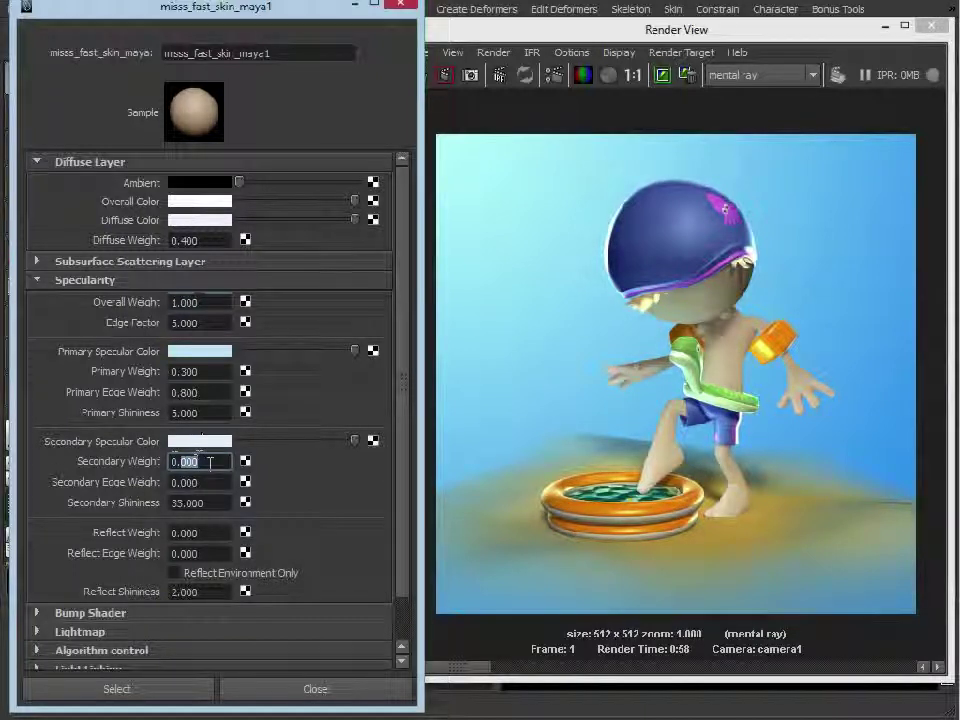
pyautogui.write('500')
pyautogui.press('Return')
pyautogui.moveTo(211, 473); pyautogui.dragTo(128, 472)
pyautogui.write('0')
pyautogui.press('Return')
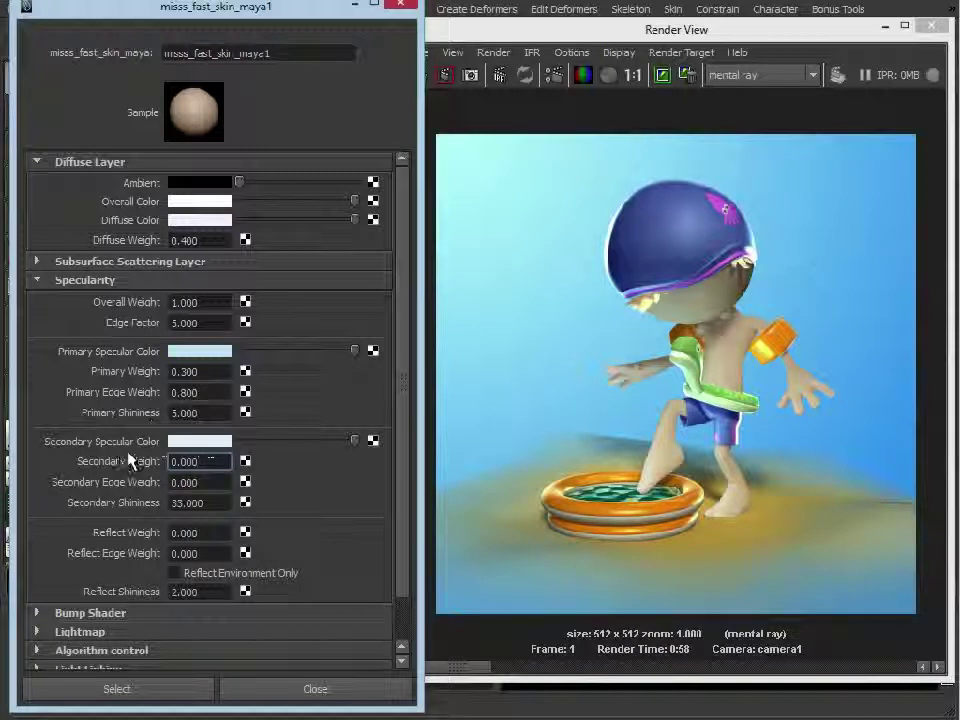
# Re-render the character with the primary specular reflection enabled
pyautogui.click(220, 302)
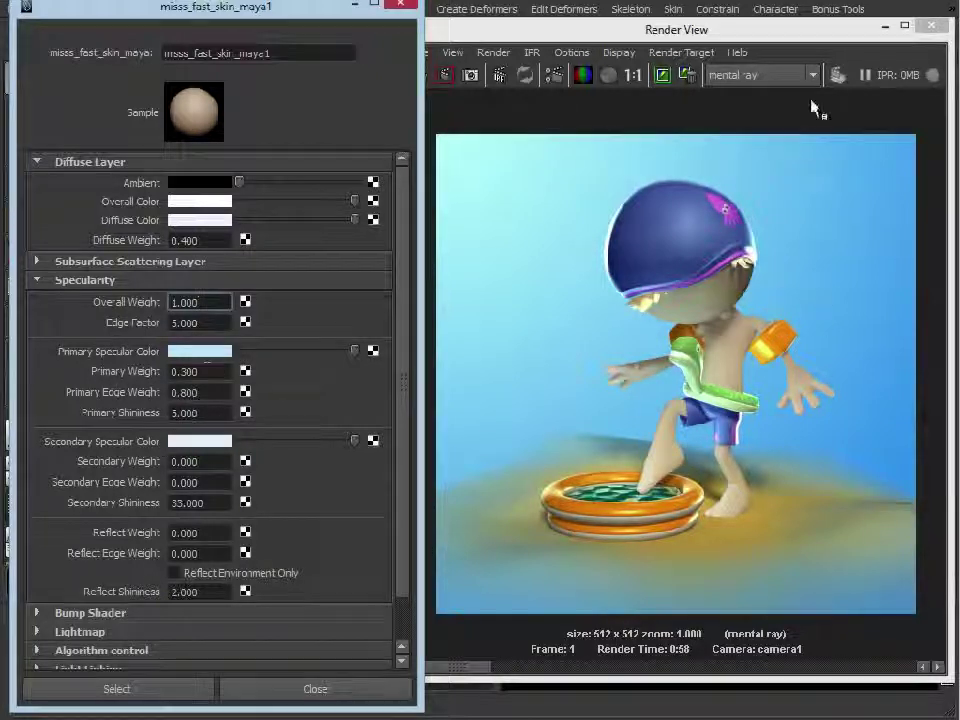
pyautogui.click(790, 275)
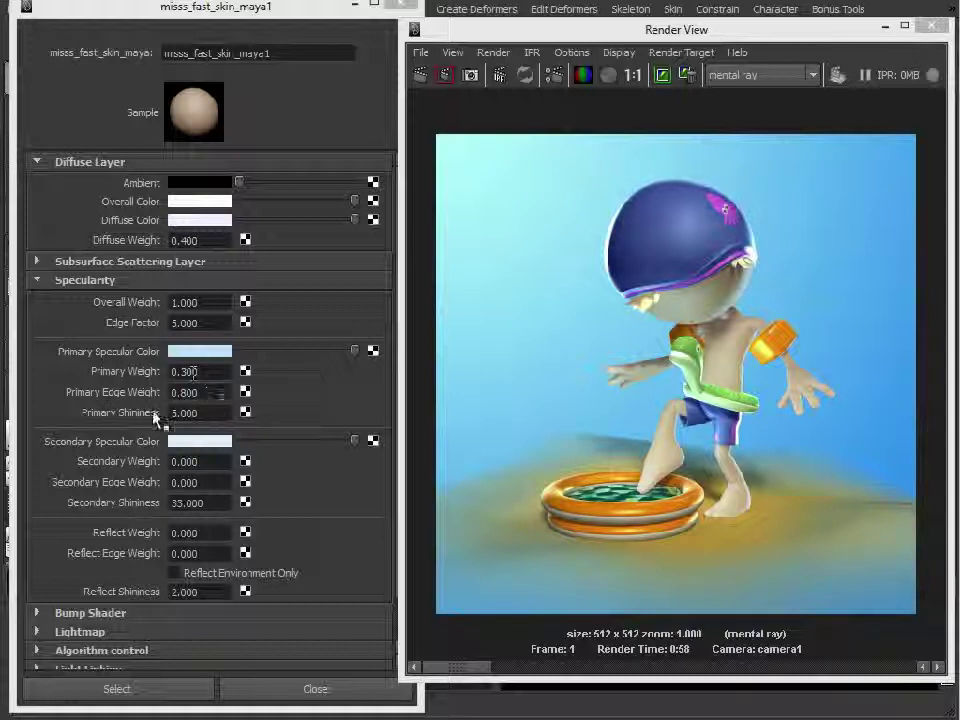
pyautogui.click(114, 412)
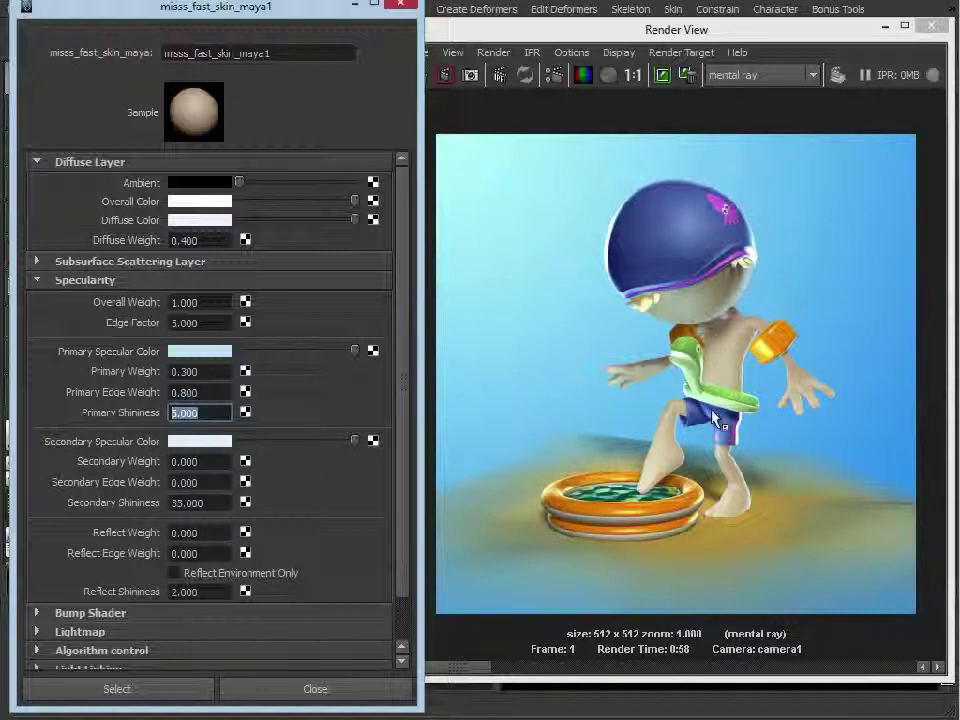
pyautogui.click(210, 392)
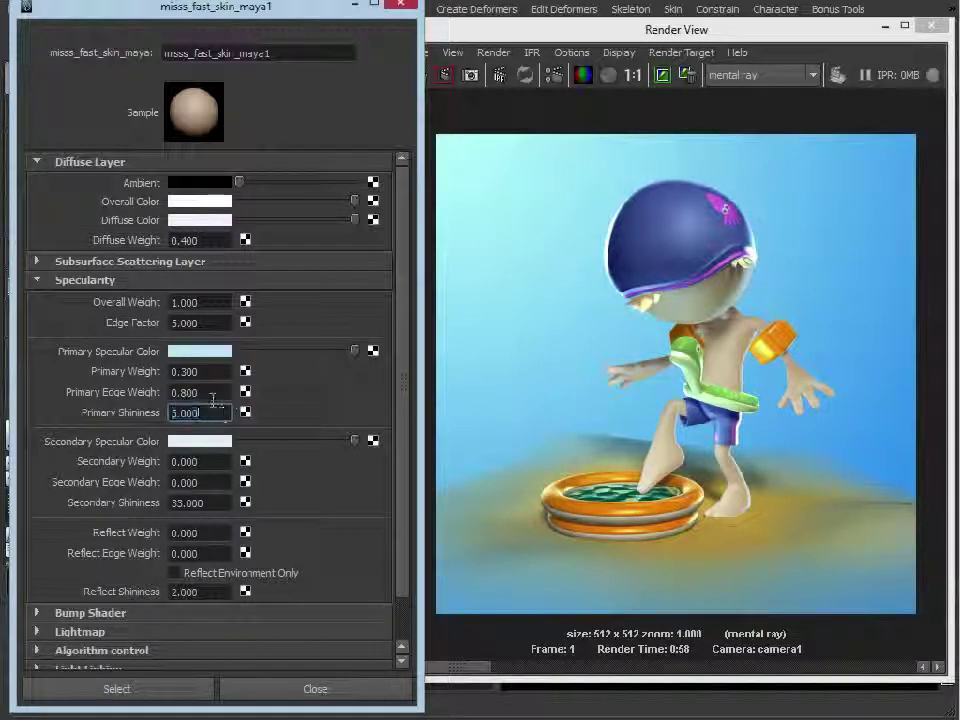
pyautogui.click(216, 372)
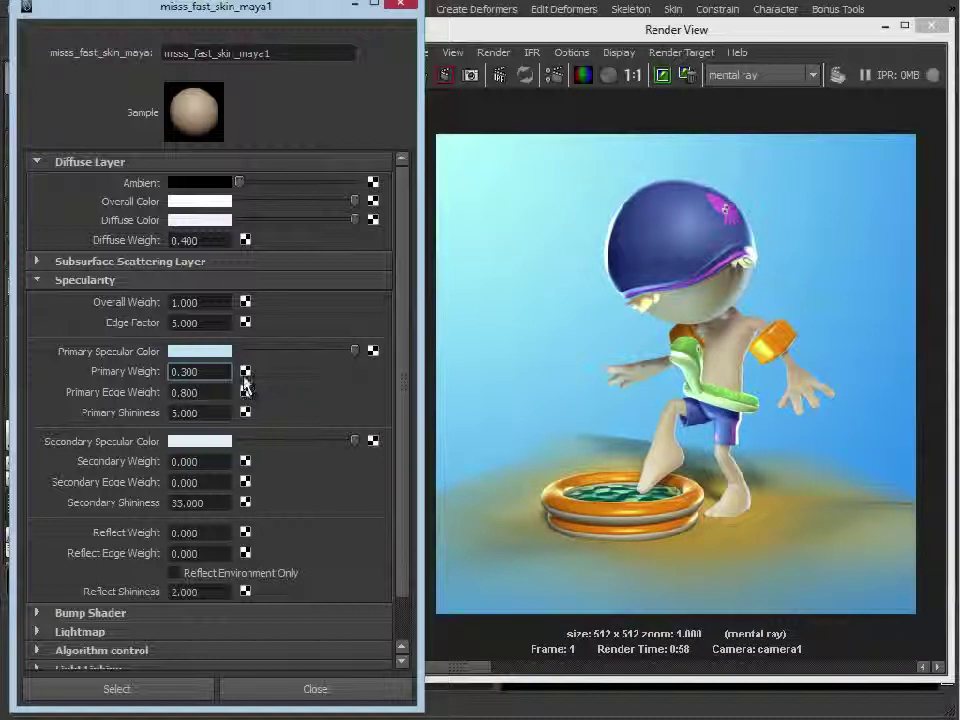
pyautogui.click(201, 322)
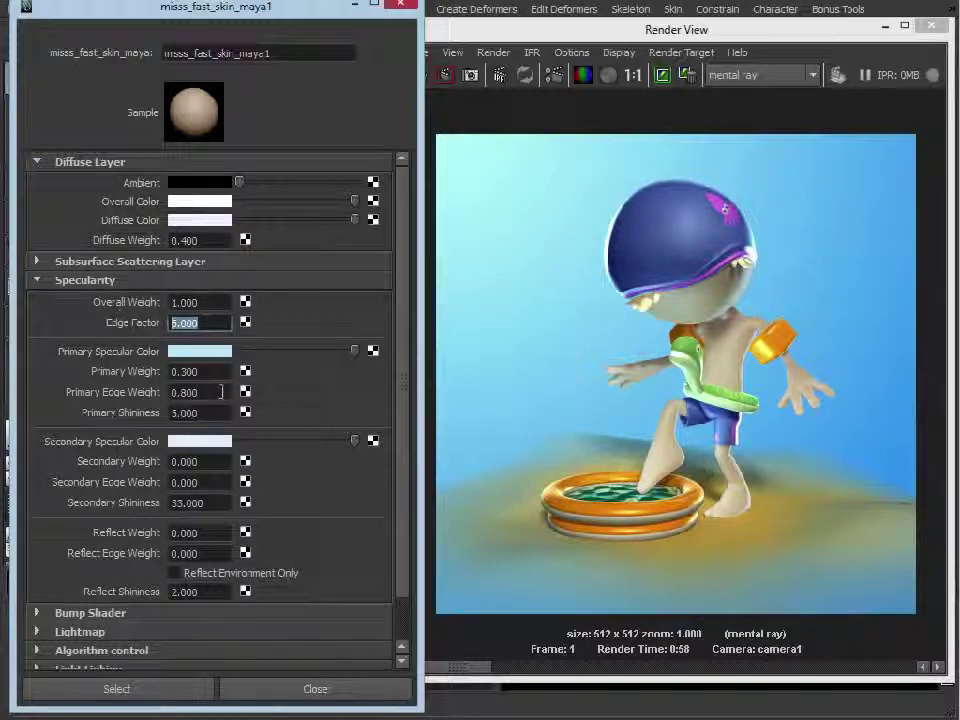
pyautogui.click(218, 392)
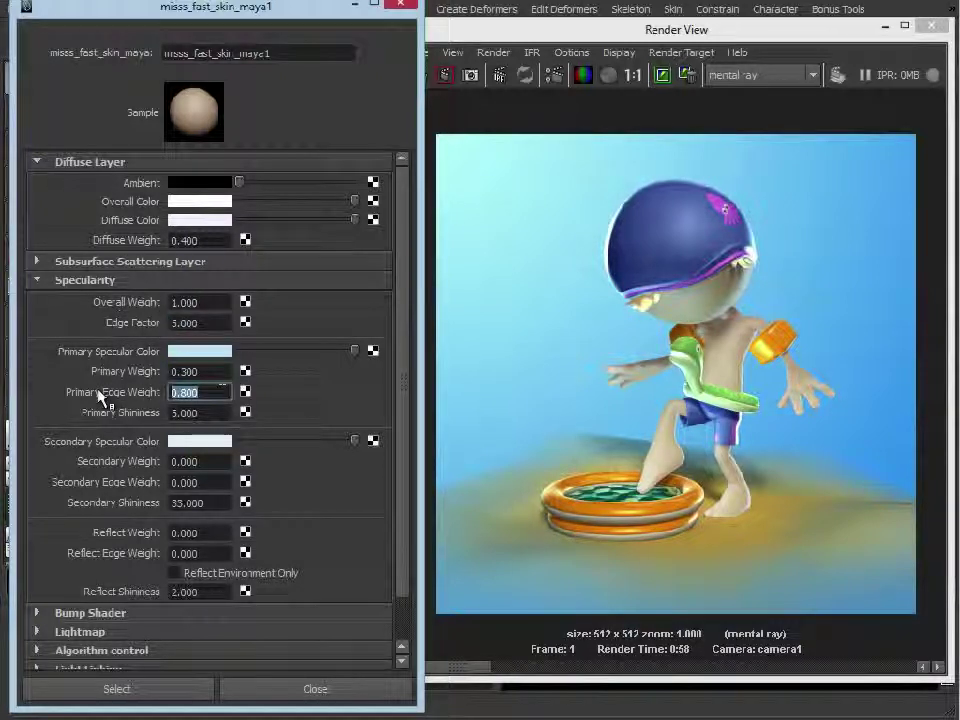
# Set the specular Edge Factor to 1 and the Primary Edge Weight to 3, and re-render the character
pyautogui.click(208, 323)
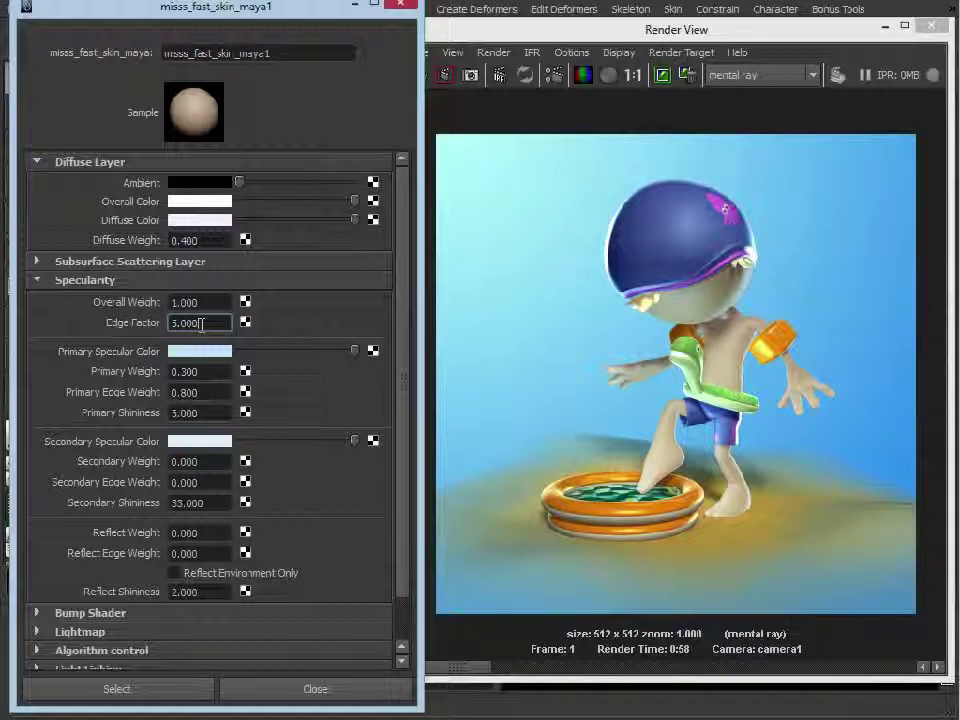
pyautogui.moveTo(202, 324); pyautogui.dragTo(135, 325)
pyautogui.write('1.000')
pyautogui.doubleClick(203, 390)
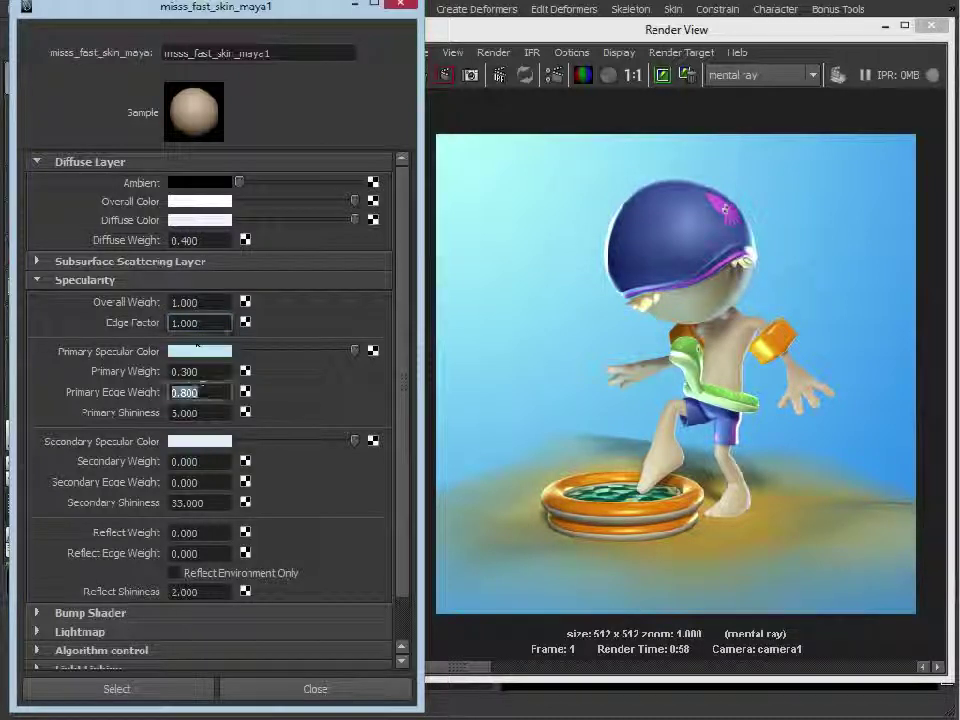
pyautogui.write('1')
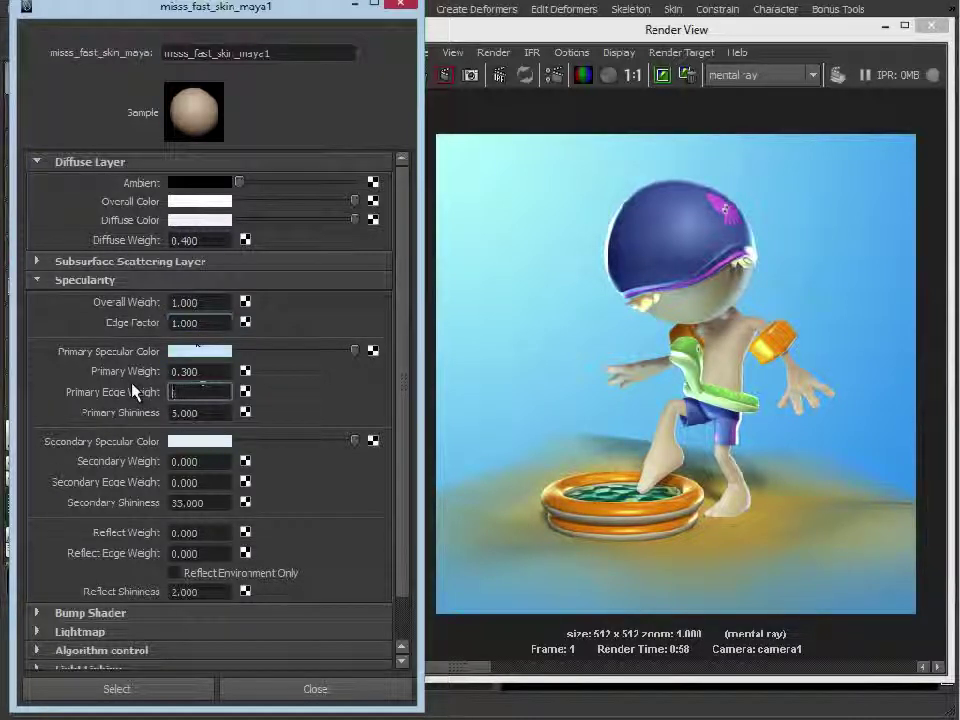
pyautogui.press('BackSpace')
pyautogui.write('3.000')
pyautogui.click(455, 50)
pyautogui.click(662, 74)
pyautogui.click(420, 75)
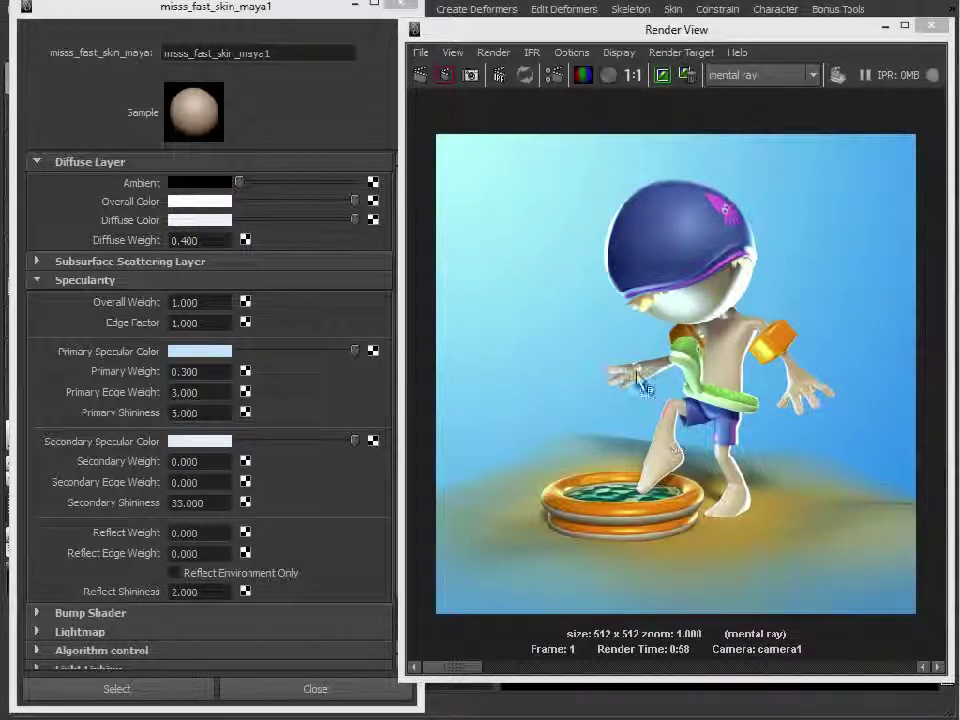
pyautogui.moveTo(474, 678)
pyautogui.mouseDown()
pyautogui.moveTo(542, 679)
pyautogui.moveTo(455, 678)
pyautogui.mouseUp()
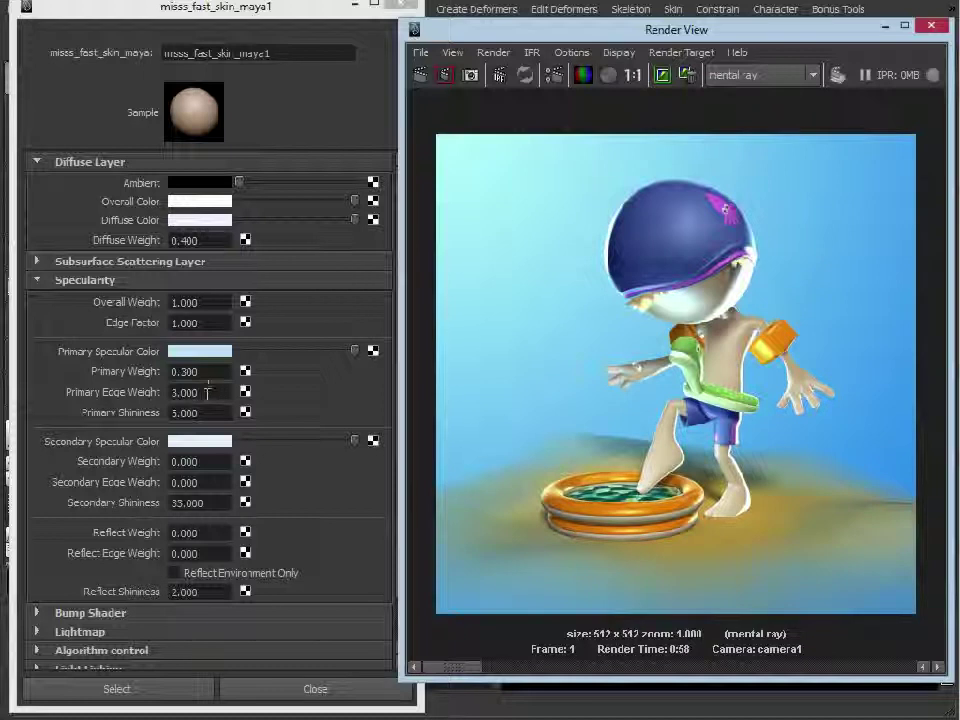
# Set the specular Edge Factor to 2 and the Primary Edge Weight to 1
pyautogui.click(196, 322)
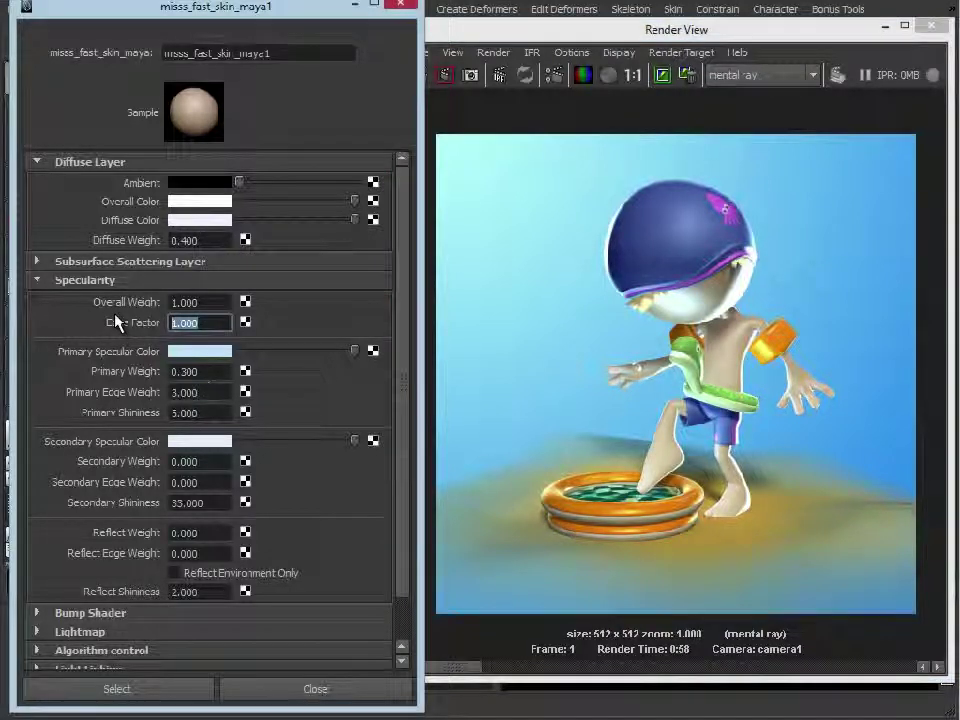
pyautogui.write('2.000')
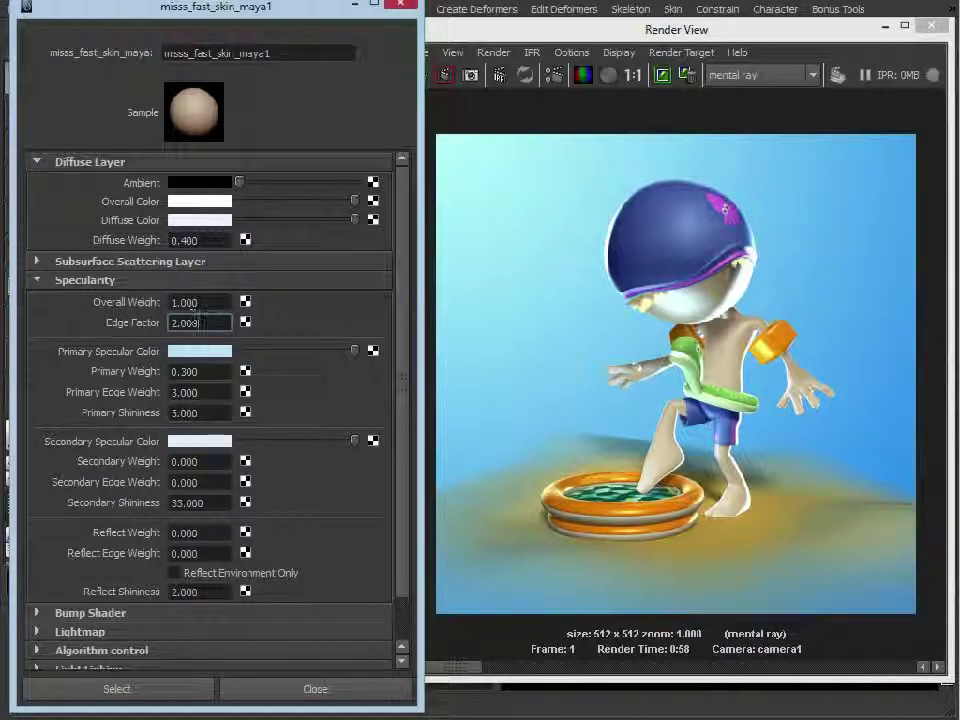
pyautogui.press('Tab')
pyautogui.press('Tab')
pyautogui.write('1.000')
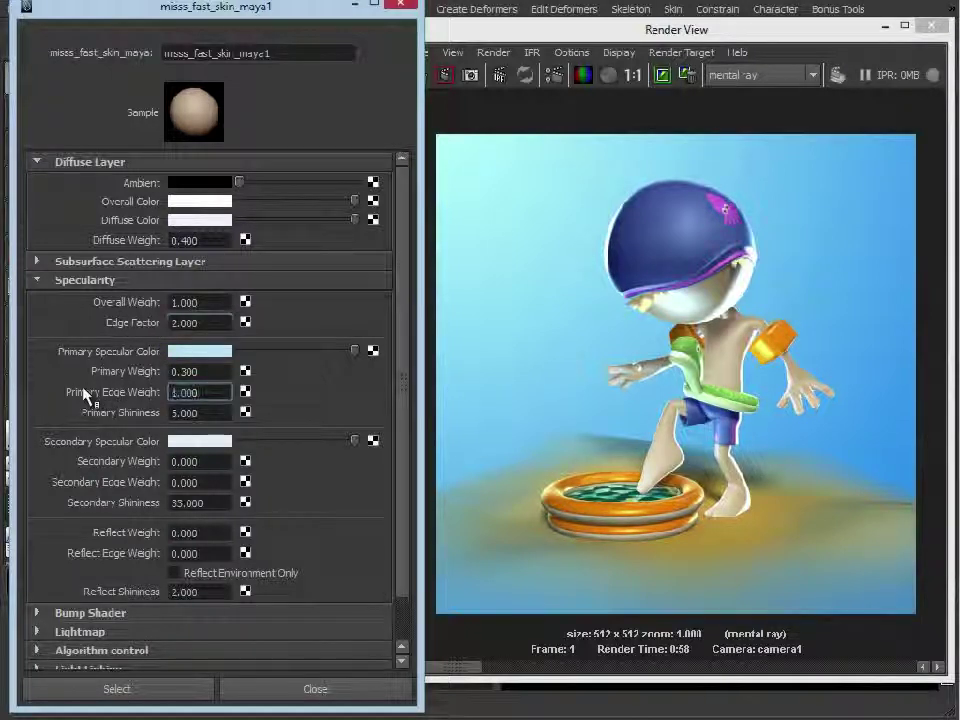
pyautogui.click(200, 411)
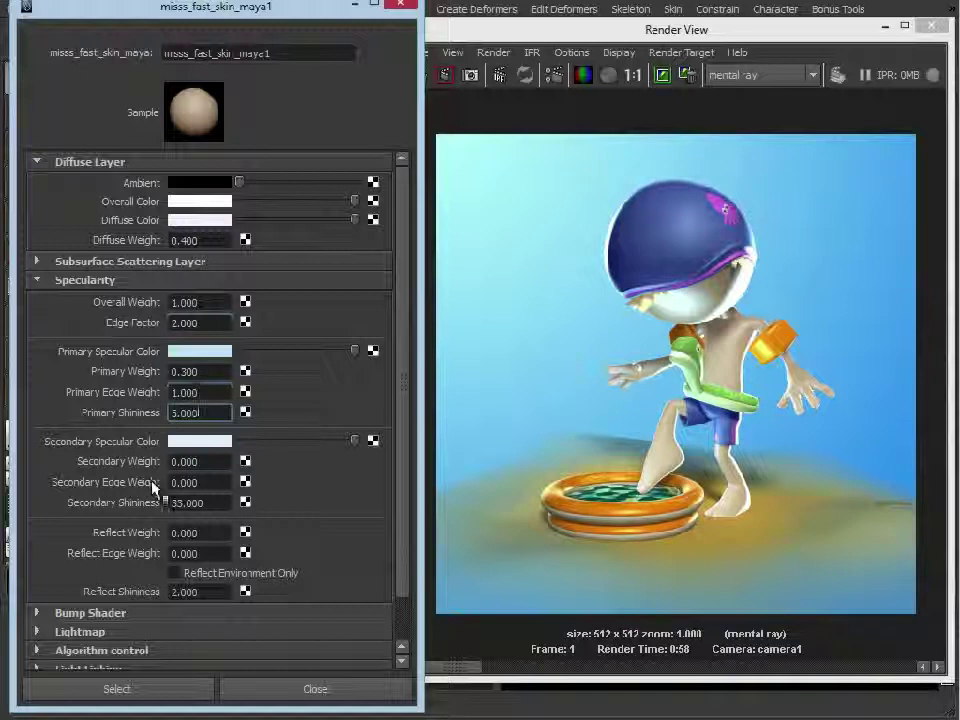
# Compare the stored test renders of the character to review the effect of the new specular settings on the skin
pyautogui.doubleClick(212, 462)
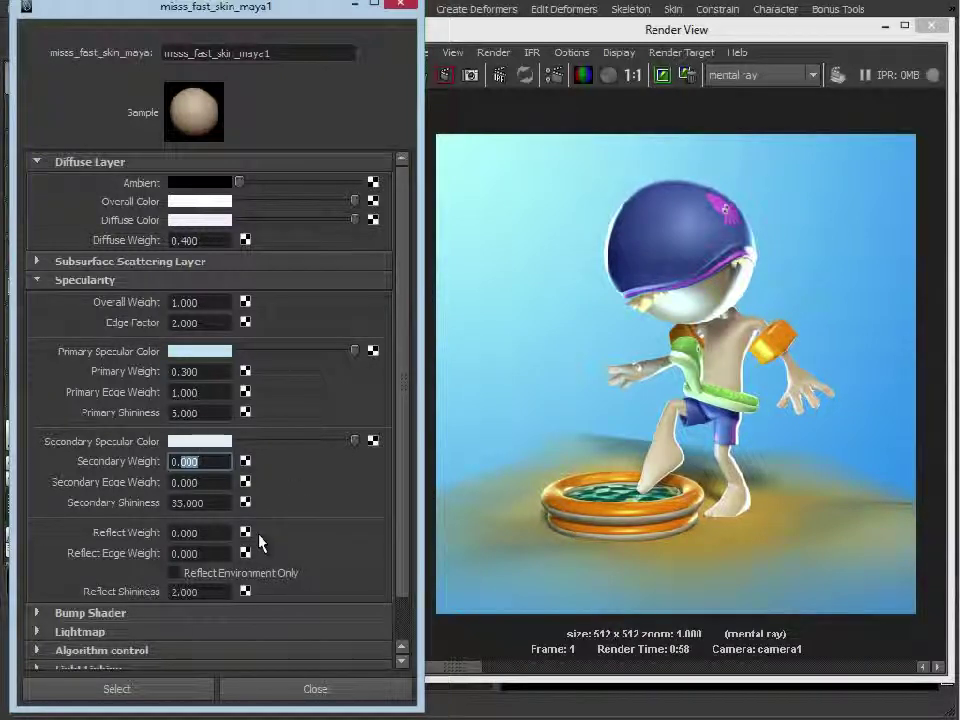
pyautogui.click(192, 461)
pyautogui.moveTo(471, 668); pyautogui.dragTo(938, 673)
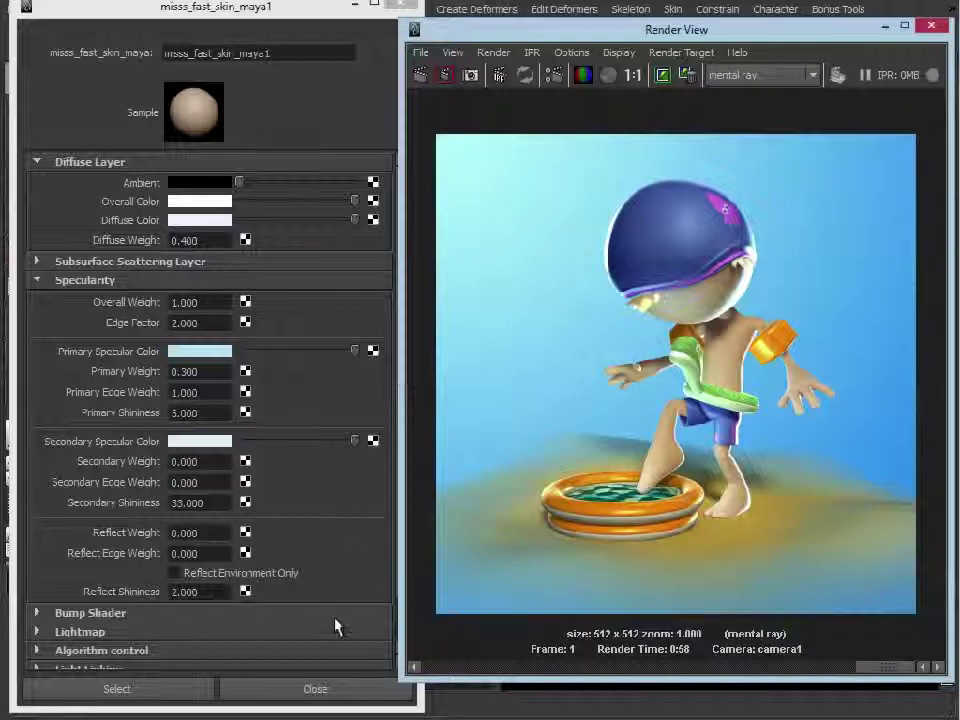
# Expand the Subsurface Scattering Layer settings and examine the character's painted skin texture maps up close in the image viewer
pyautogui.click(336, 630)
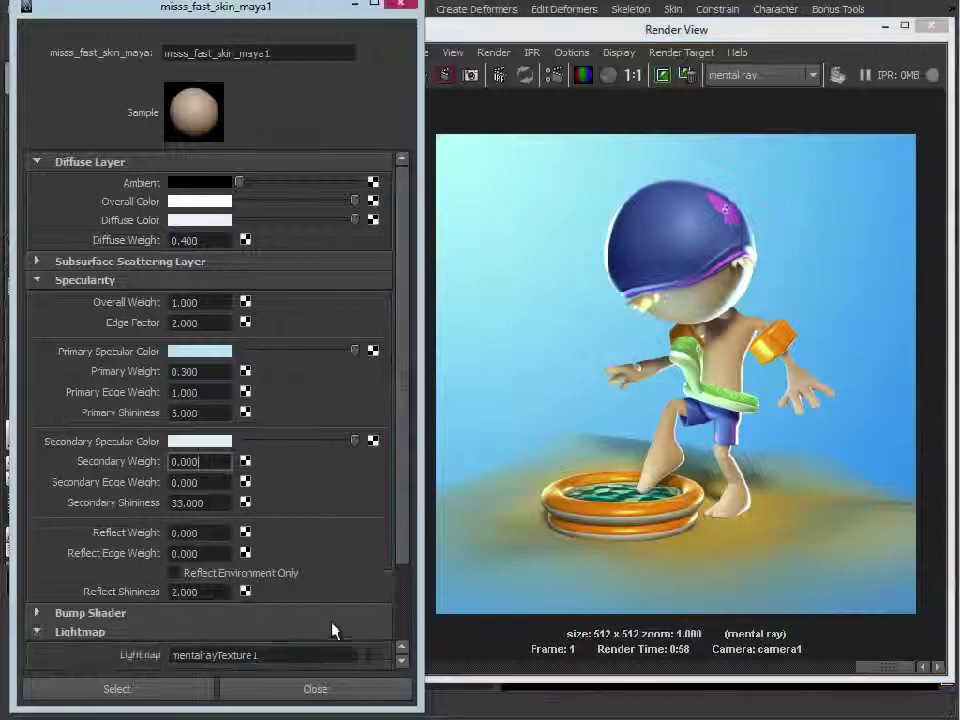
pyautogui.click(180, 262)
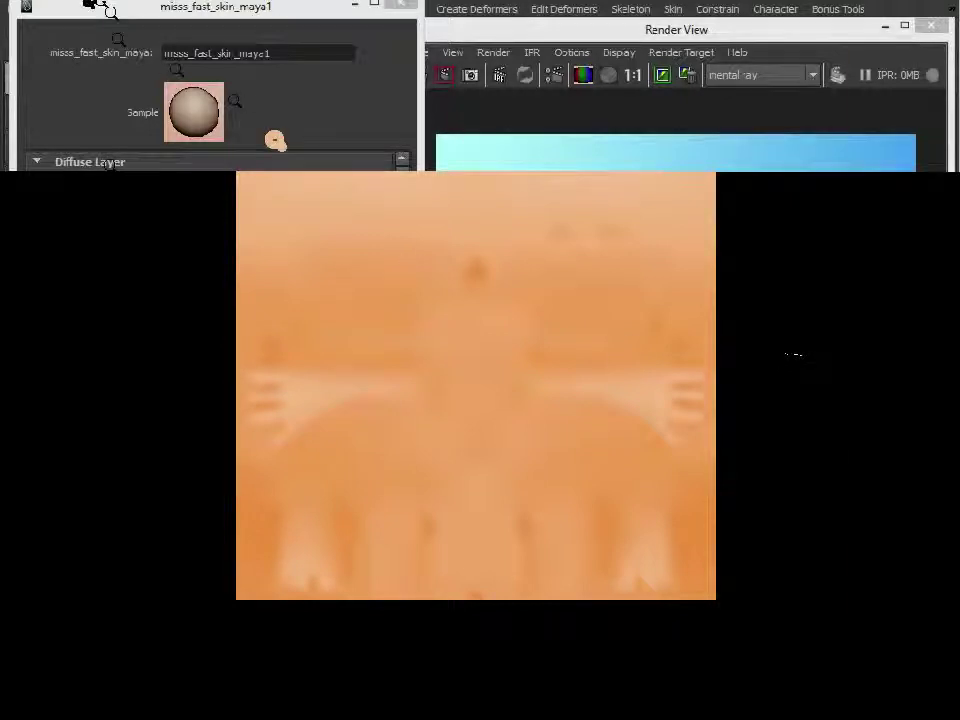
pyautogui.press('+')
pyautogui.press('-')
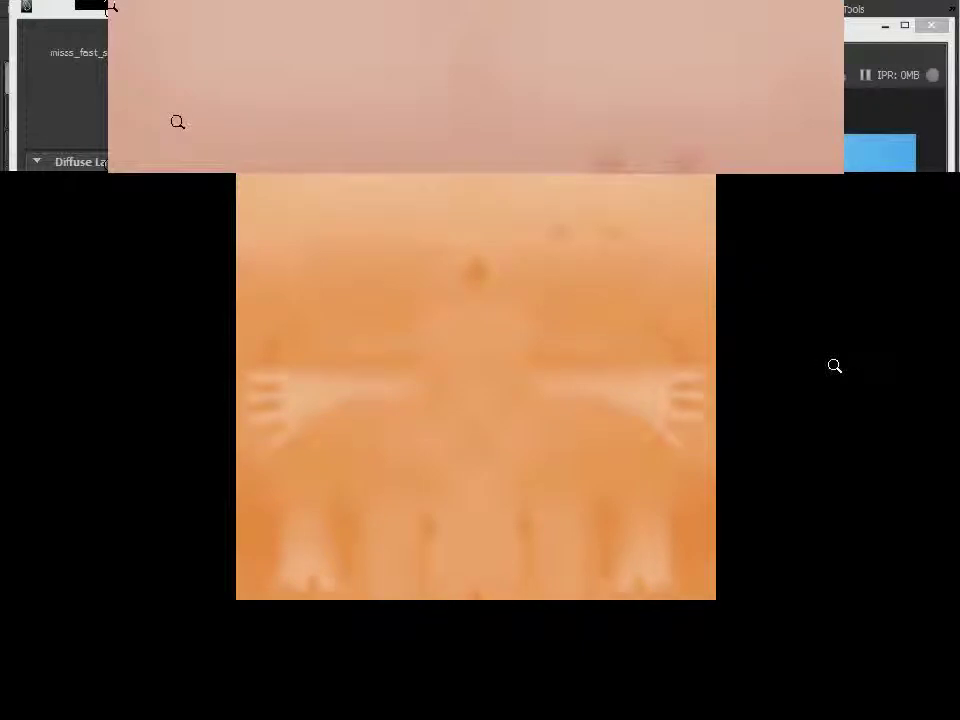
pyautogui.click(905, 37)
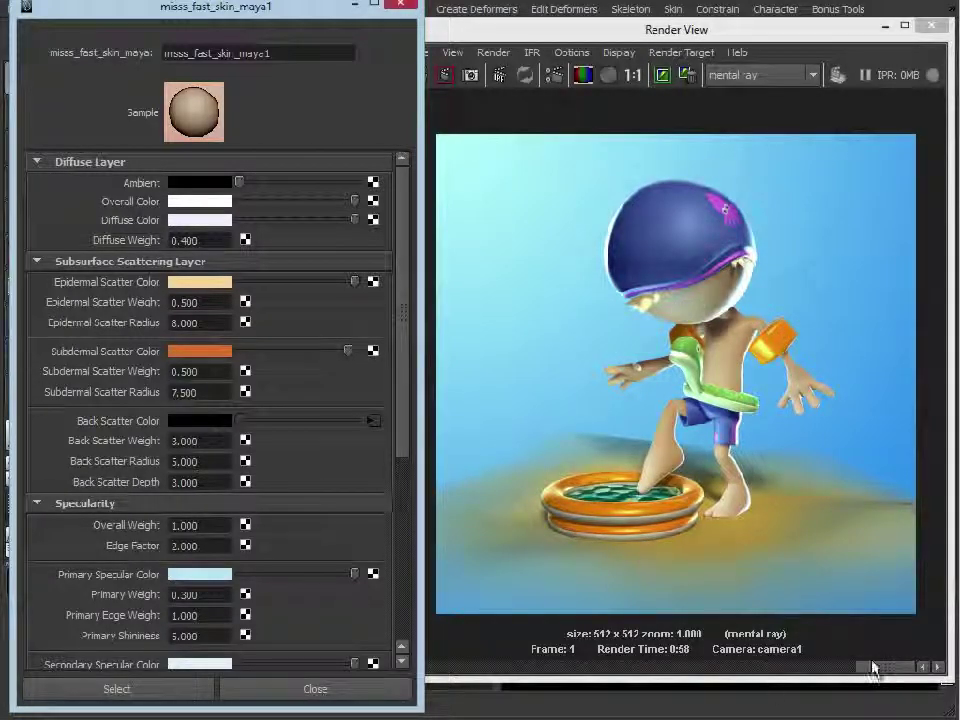
# Collapse the Lightmap settings and review the material's specularity, diffuse and subsurface scattering attributes
pyautogui.moveTo(400, 438); pyautogui.dragTo(383, 628)
pyautogui.click(86, 537)
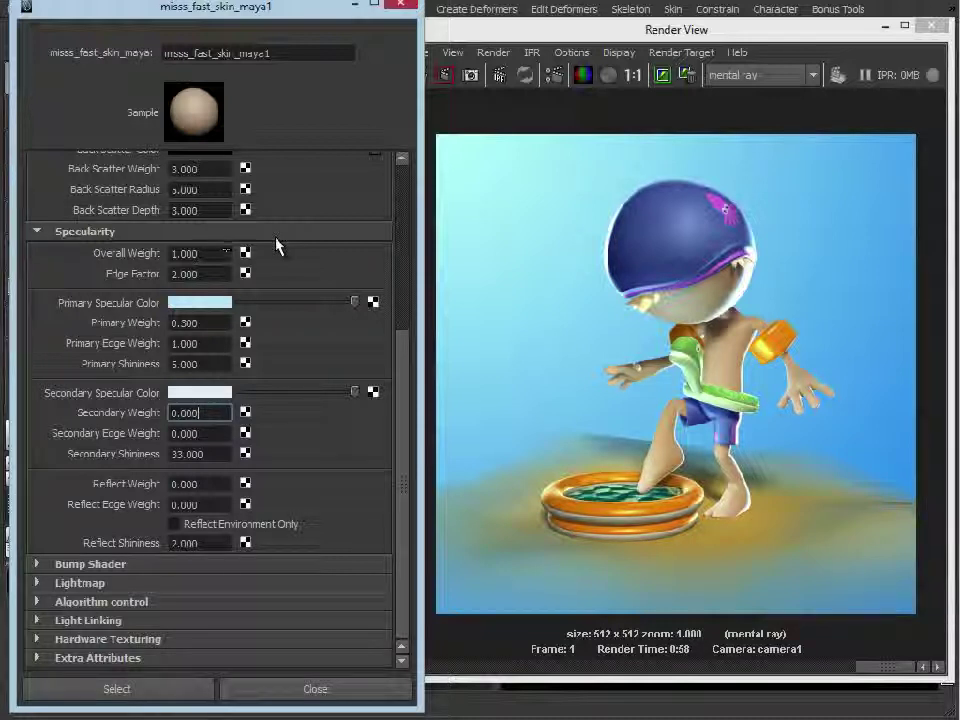
pyautogui.write(',')
pyautogui.moveTo(401, 364); pyautogui.dragTo(405, 205)
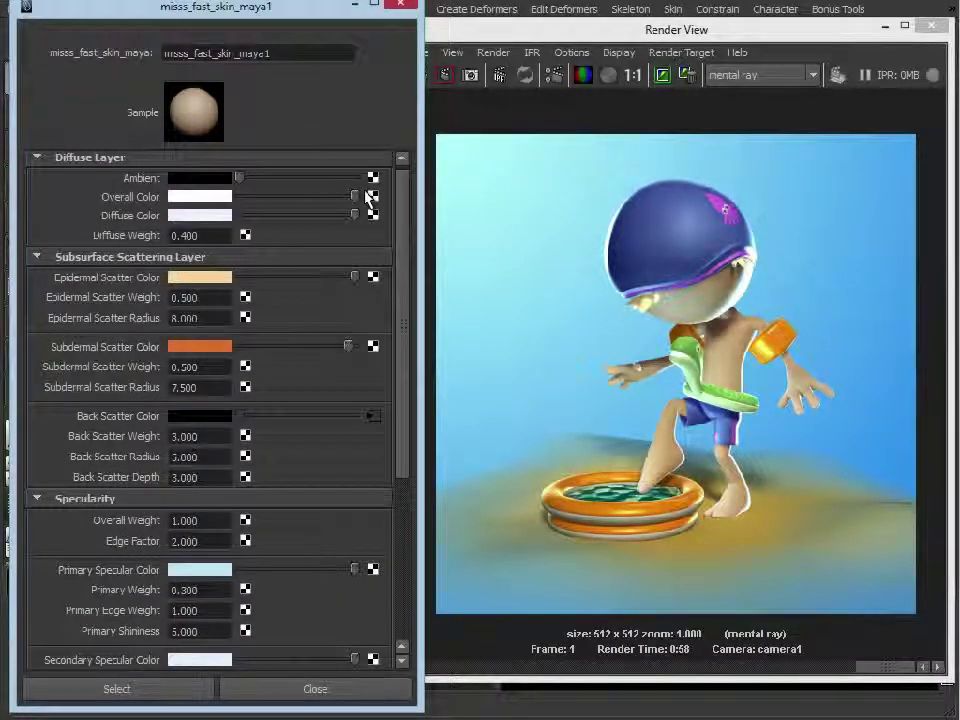